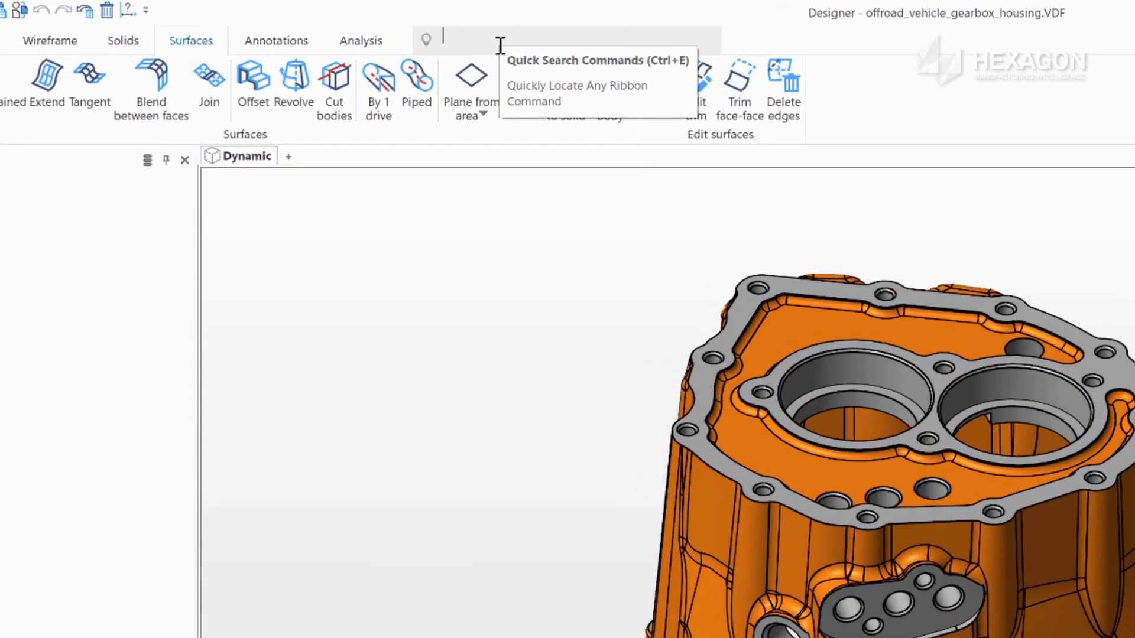
- Find the Offset/Hollow Bodies command through command search and read its help topic through the section on pierced faces
text(ll)
key(Return)
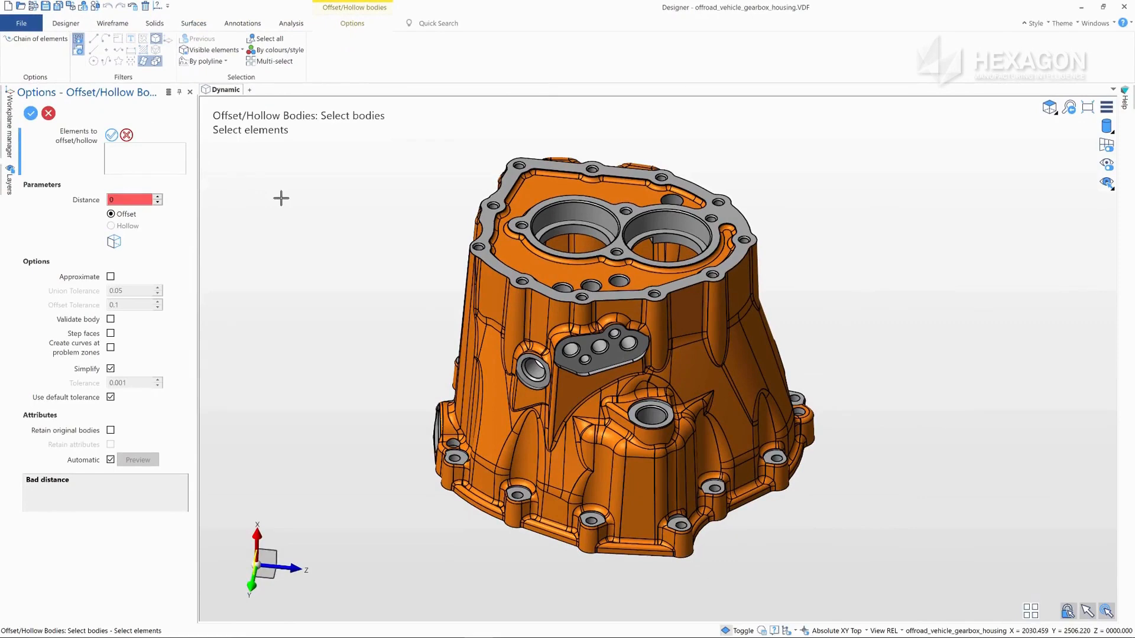
key(F1)
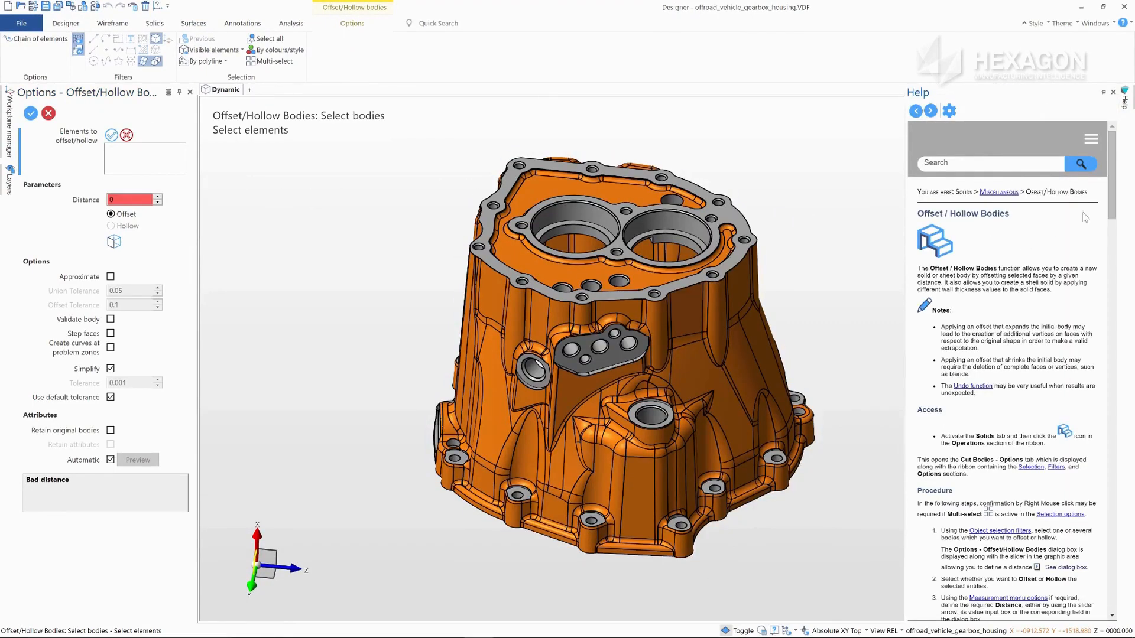
drag(1114, 163, 1126, 278)
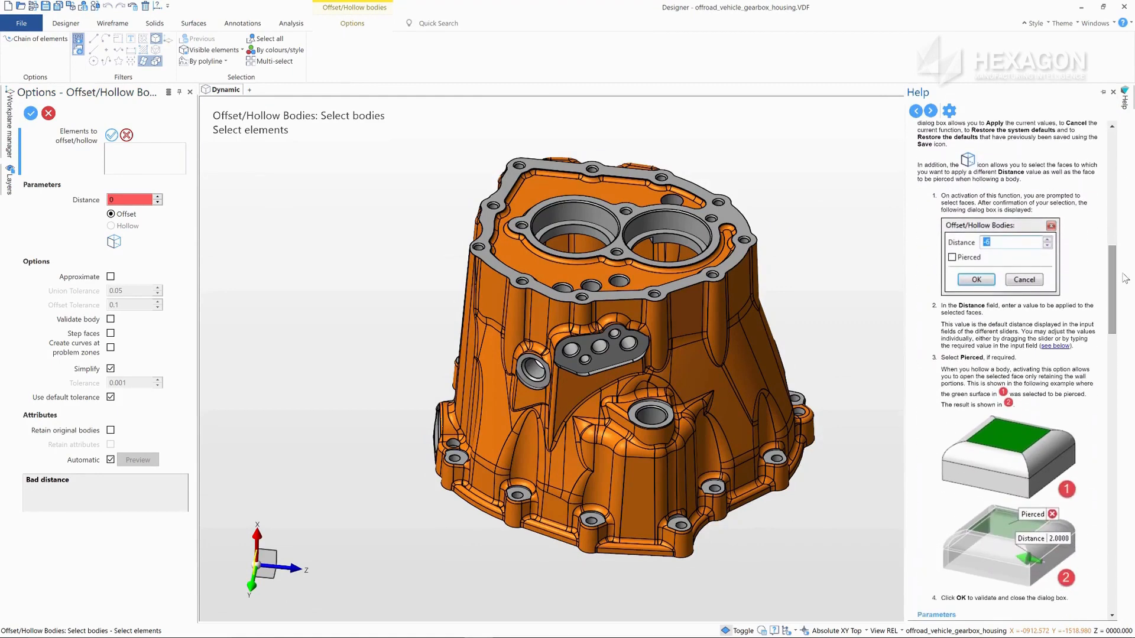
key(Escape)
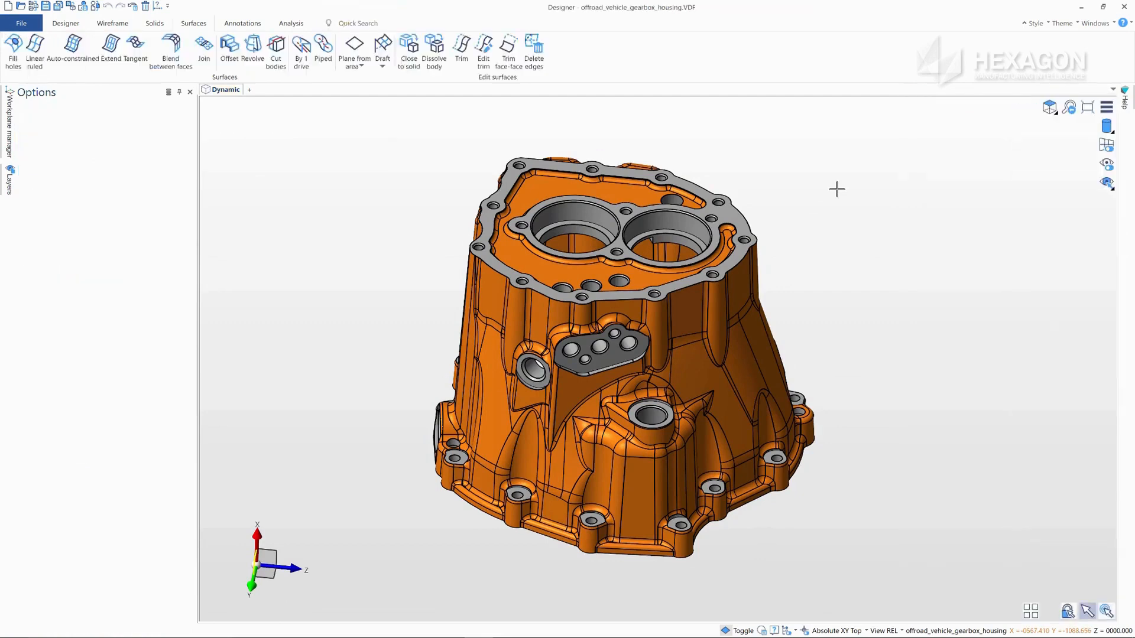
- Preview 2_Model_simplification2.VDF among the recent files and open Brake Caliper Assy.VDF
click(17, 23)
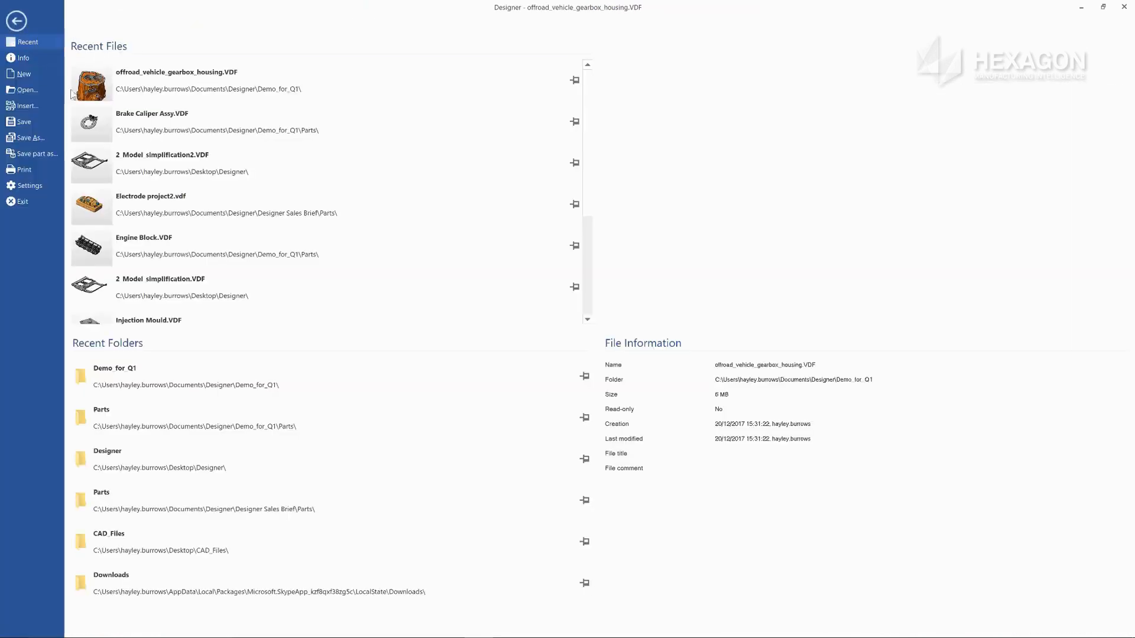
click(95, 163)
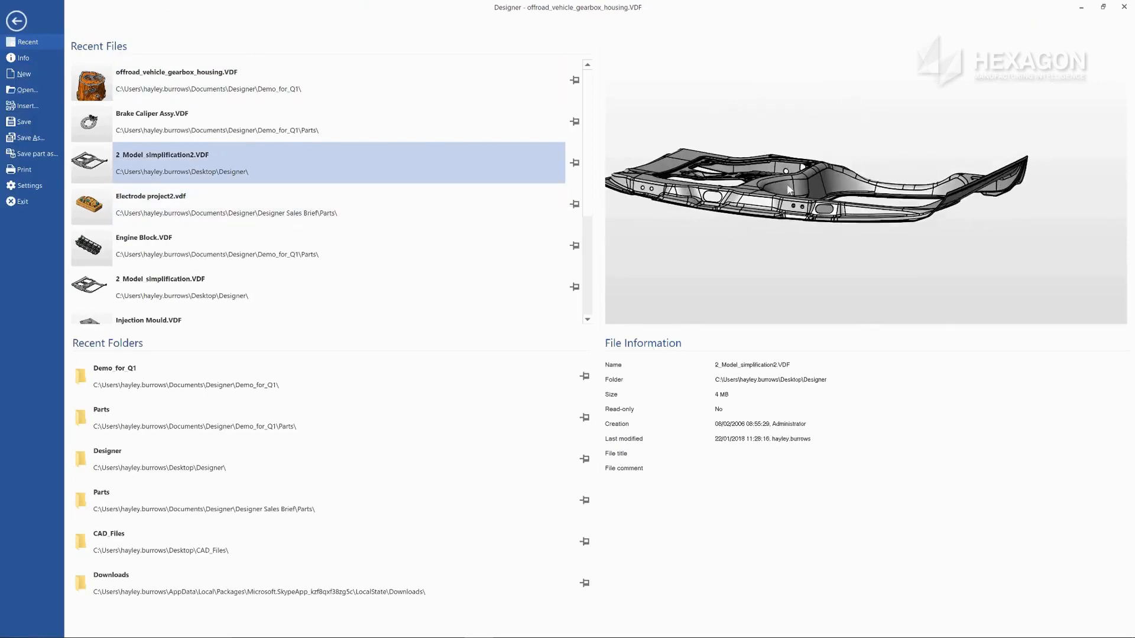
double_click(138, 116)
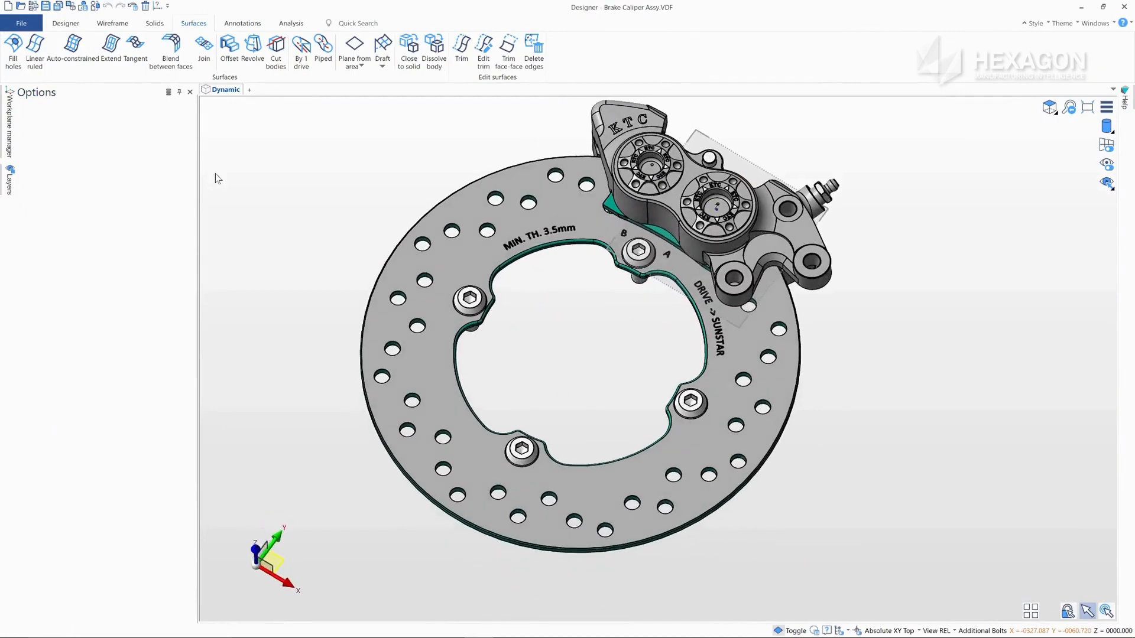
- Expand the assy group in the assembly's structure tree and hide the Disc (Disc_1) and Disc Bolt components
click(7, 188)
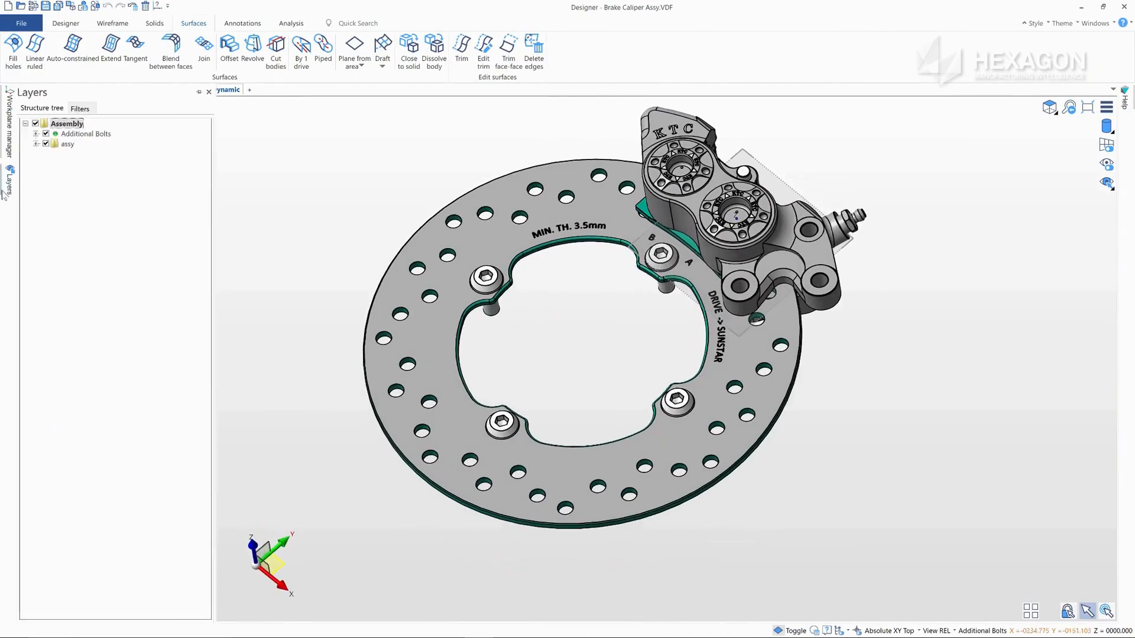
click(36, 144)
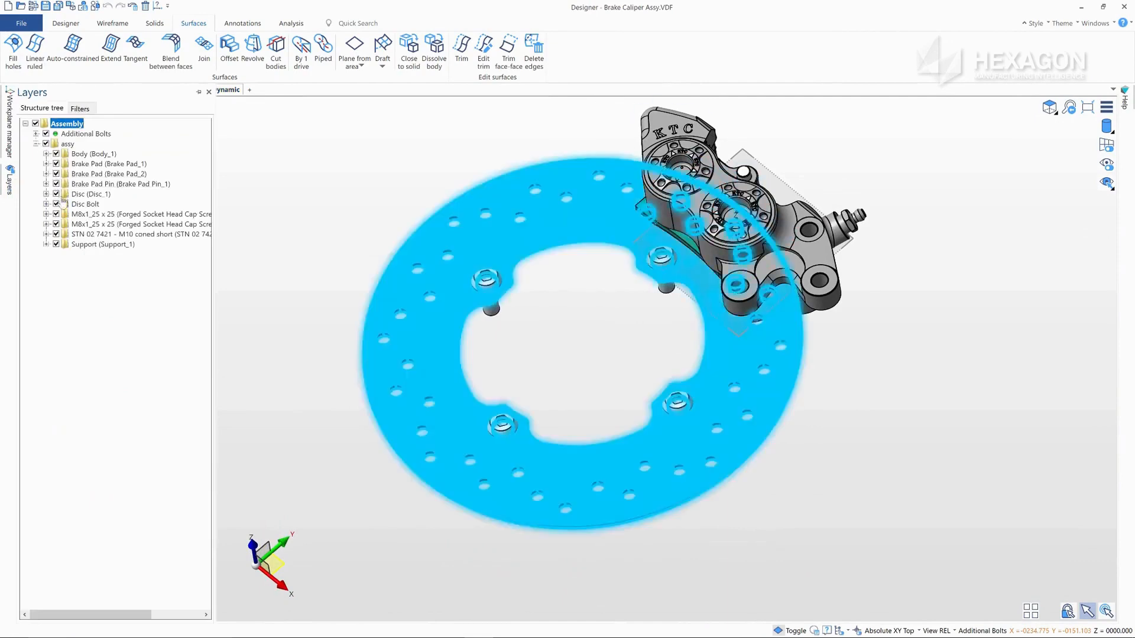
click(56, 195)
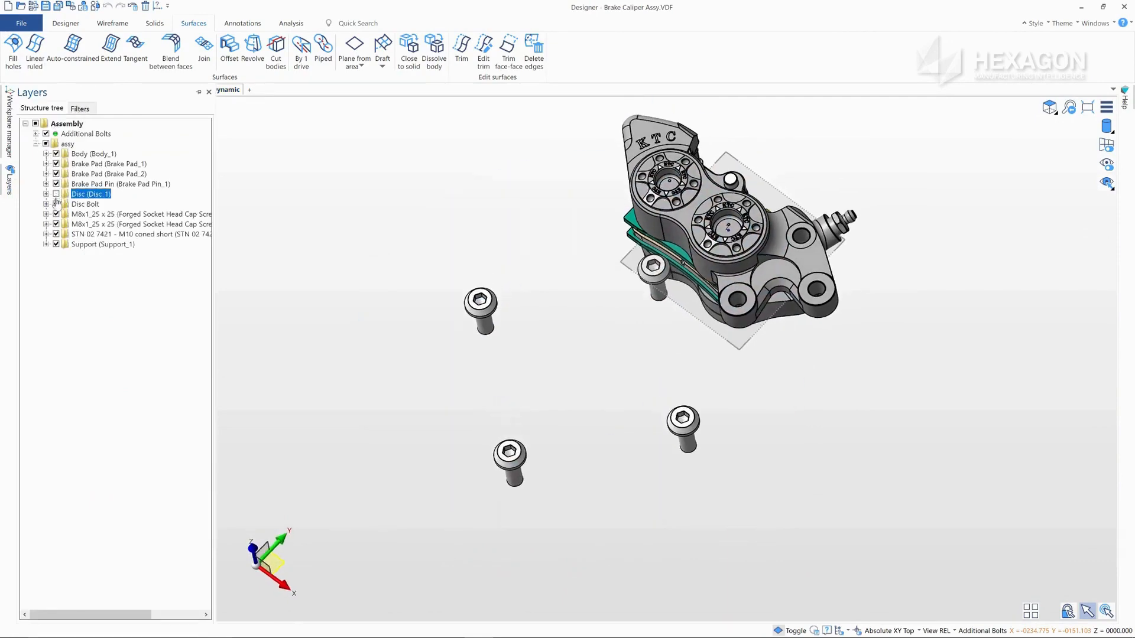
click(56, 204)
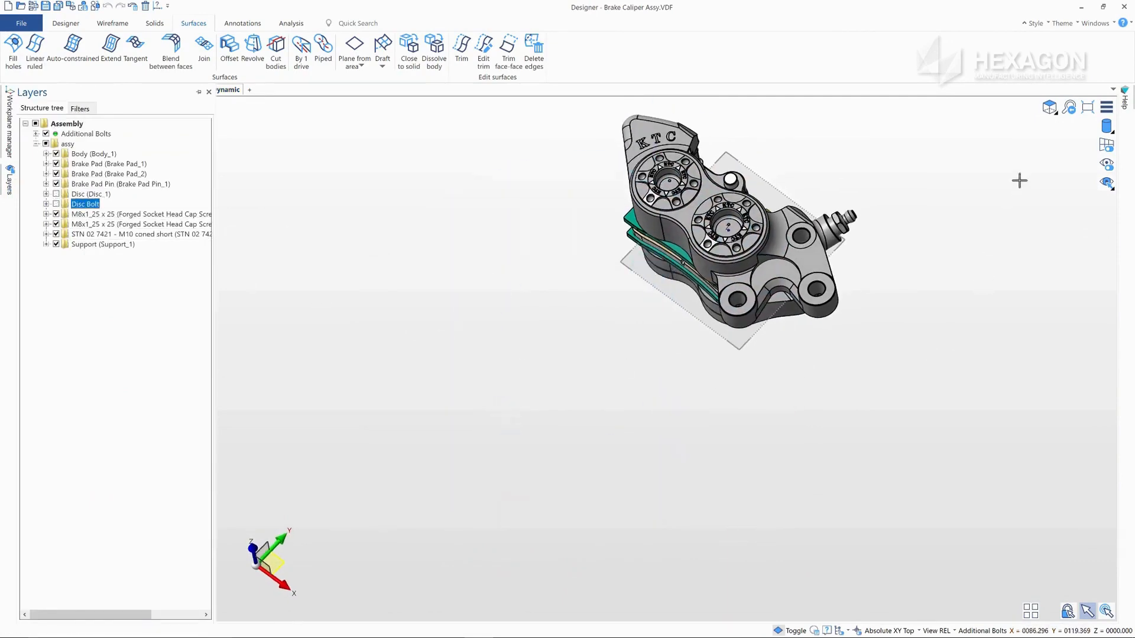
- View the brake caliper from the top and in Isometric Front Right, and change its display style
click(1050, 126)
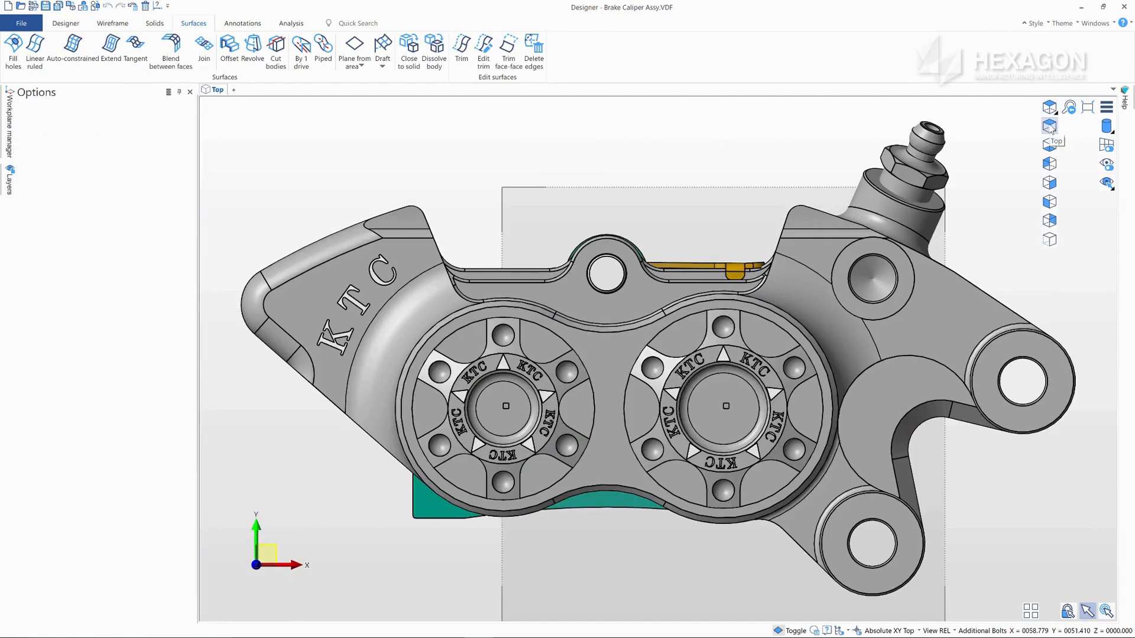
click(1048, 240)
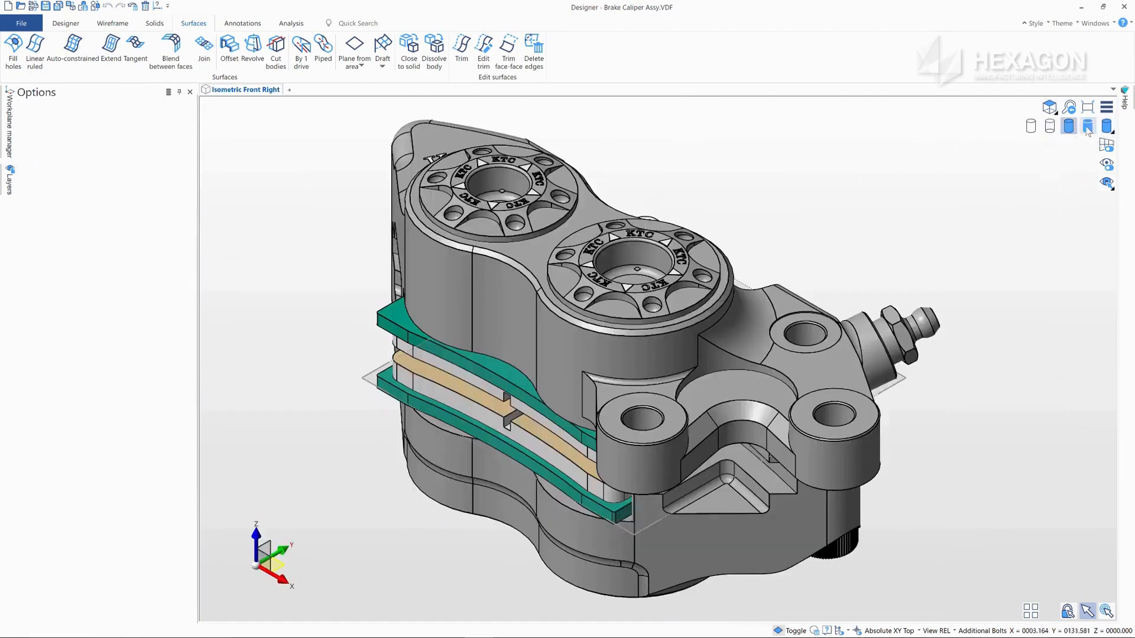
click(1030, 127)
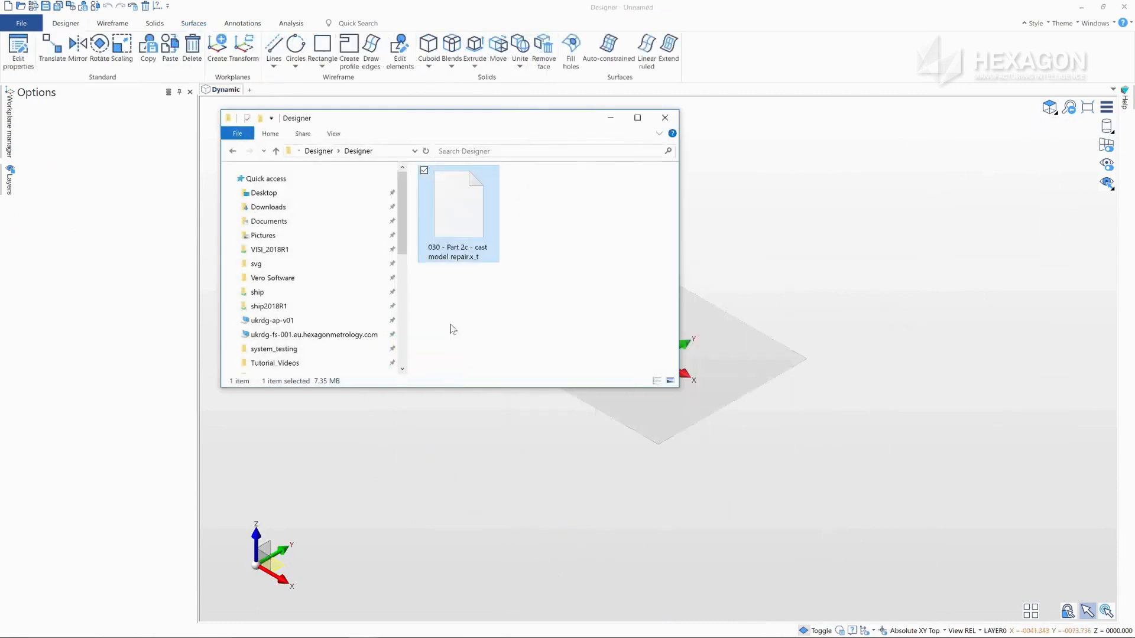
- Import the Parasolid file "030 - Part 2c - cast model repair.x_t" with the default import options and fit the part in view
drag(741, 274, 640, 276)
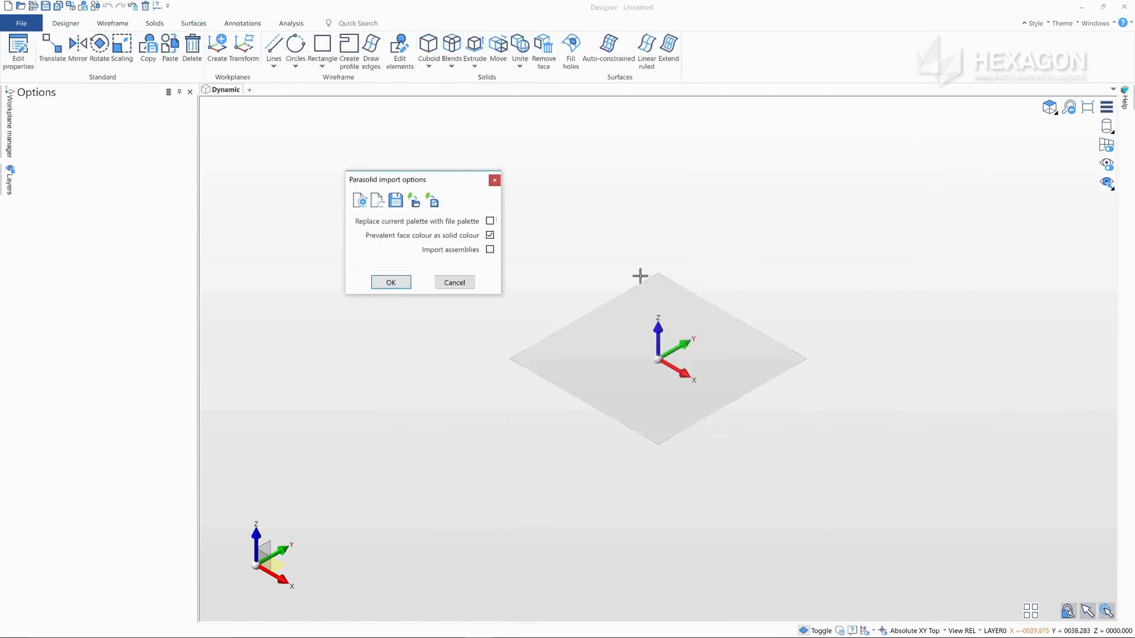
click(390, 285)
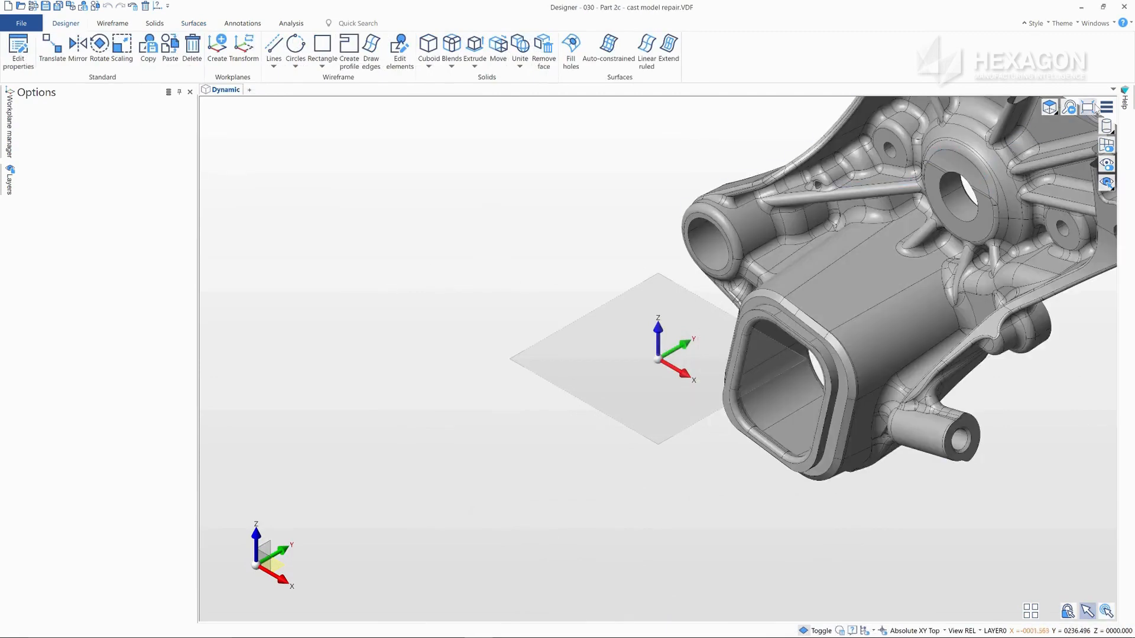
click(1088, 108)
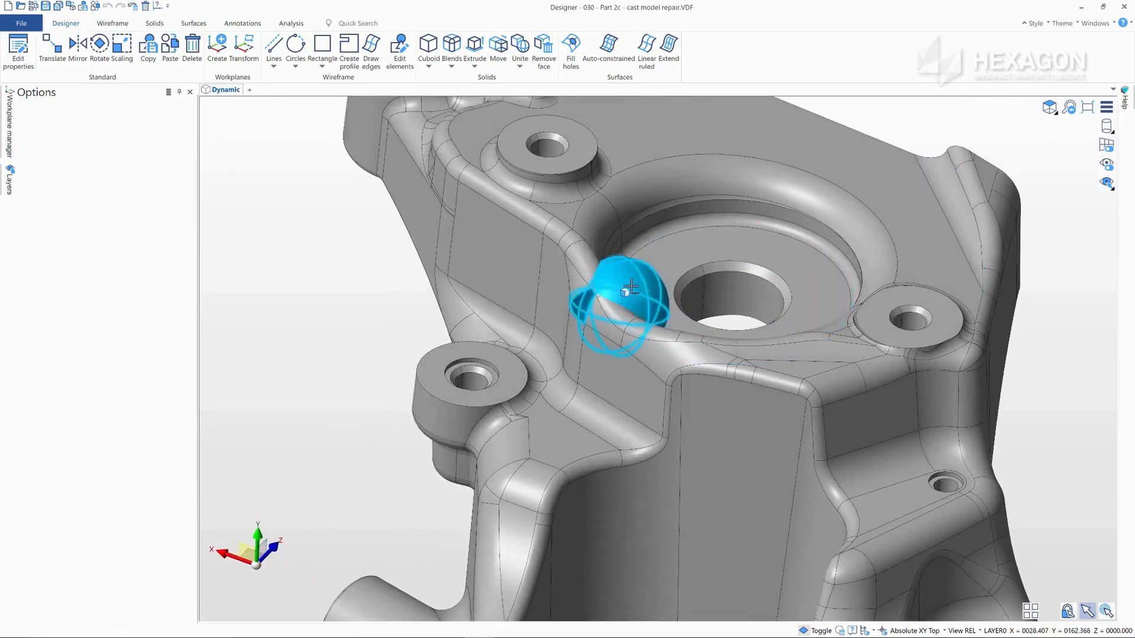
- Detach the faulty bulging spherical face beside the large round recess from the cast body
click(630, 288)
click(694, 246)
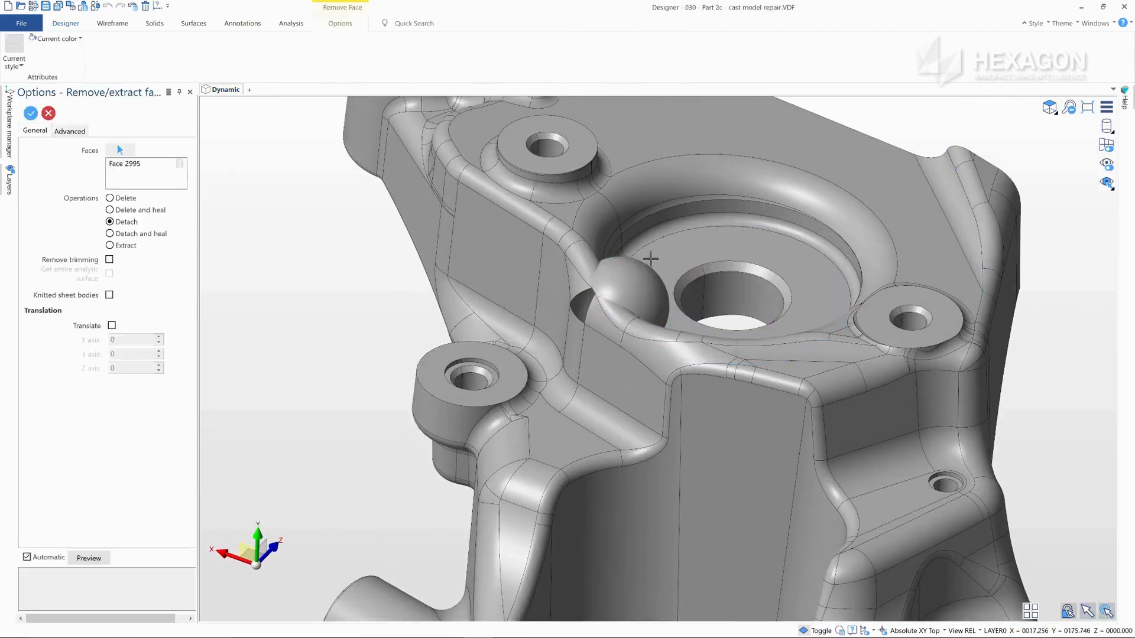
right_click(402, 315)
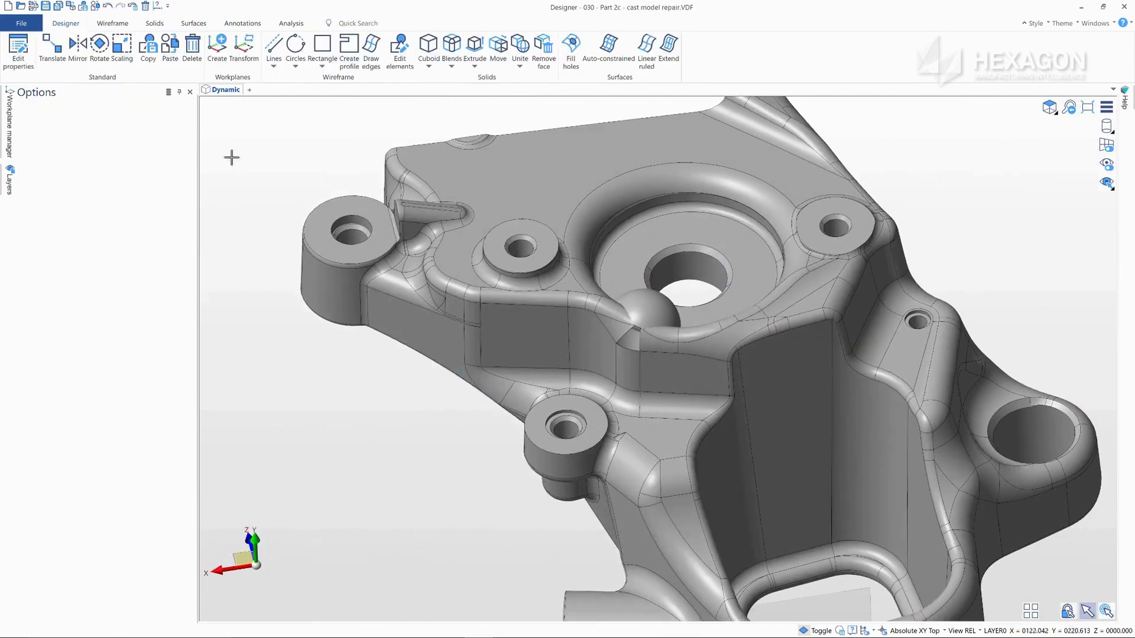
- Reverse the trimming of the detached spherical sheet with Edit Trim
click(192, 23)
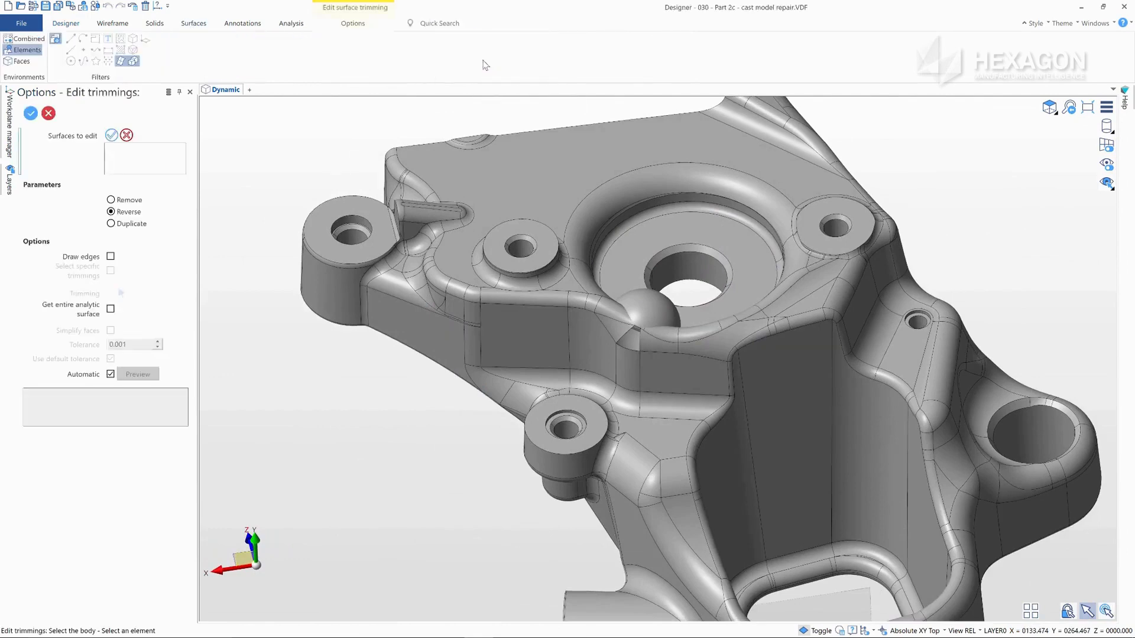
click(656, 310)
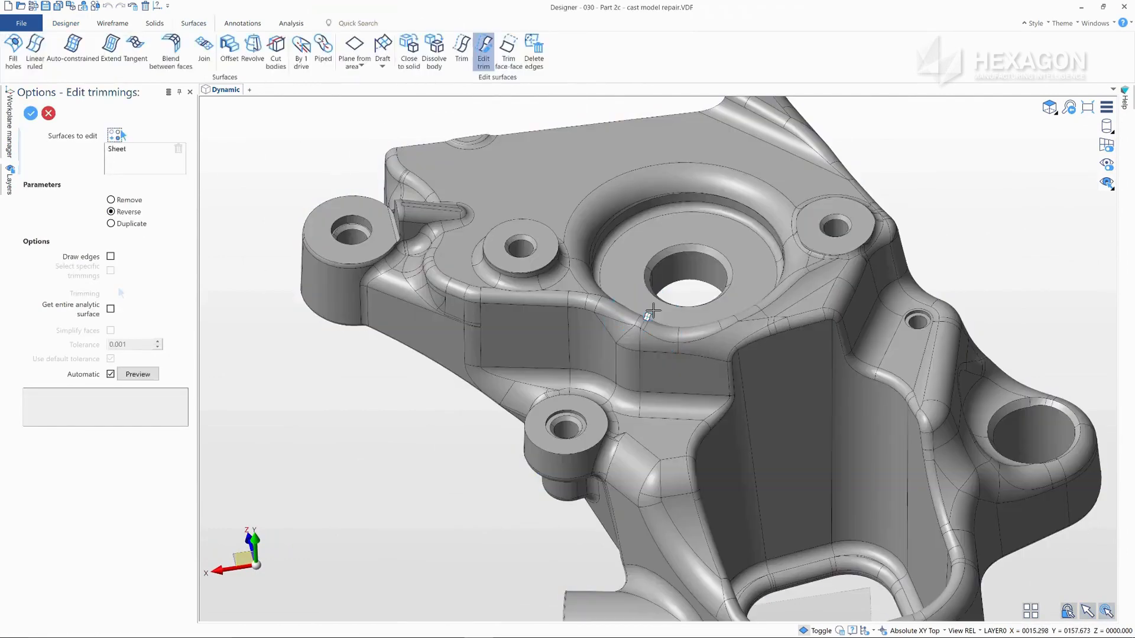
right_click(448, 438)
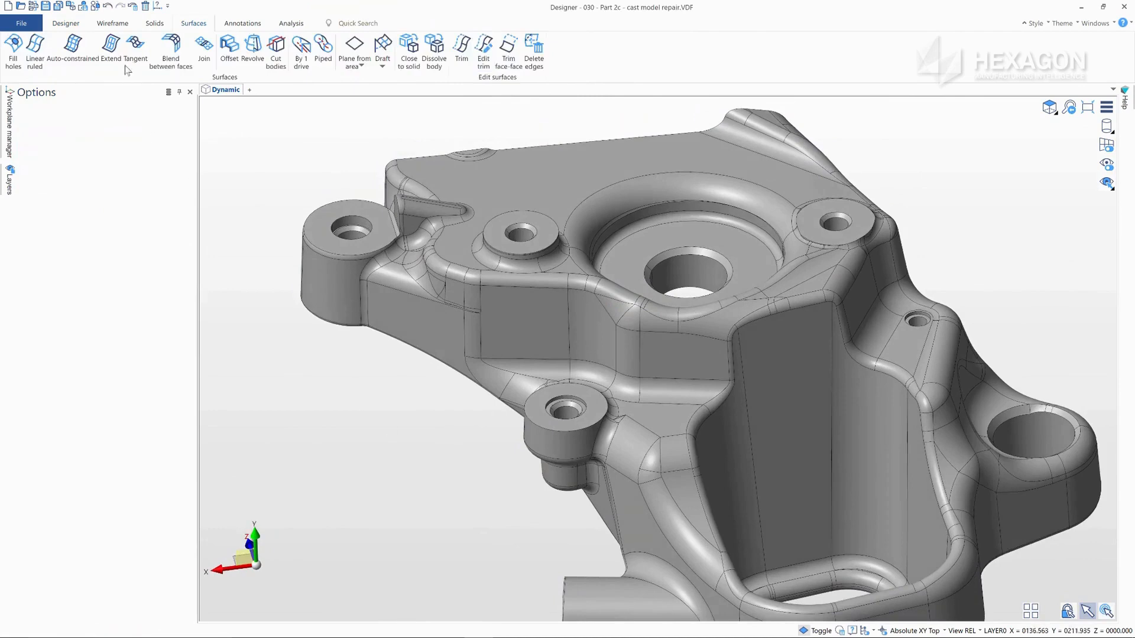
- Unite the corrected spherical sheet with the cast body
click(156, 24)
click(703, 53)
click(628, 320)
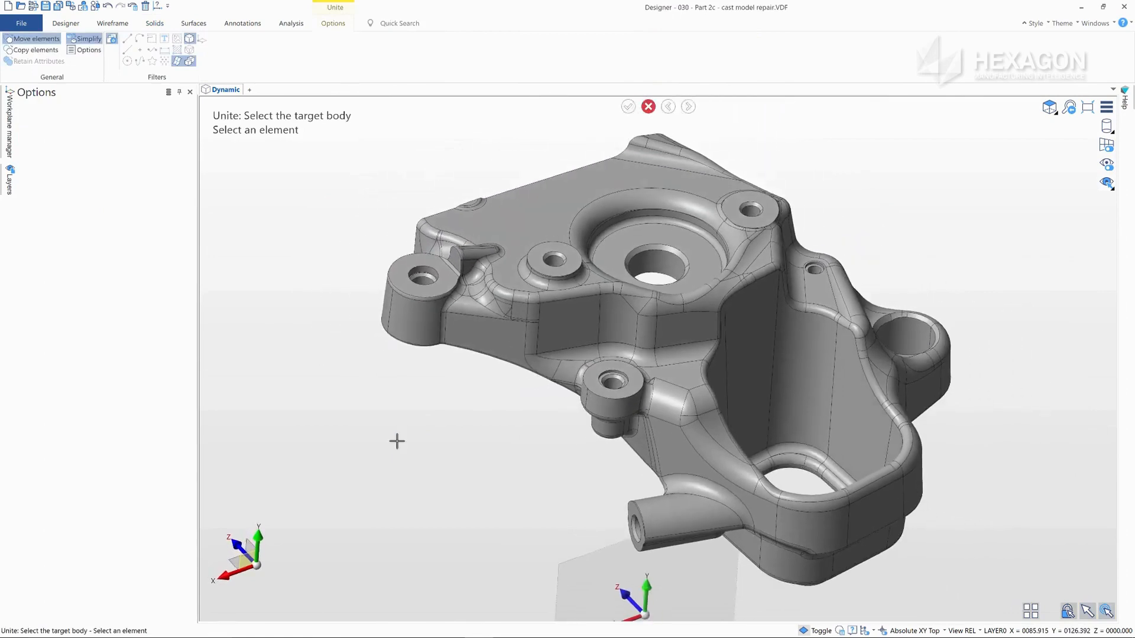
right_click(396, 441)
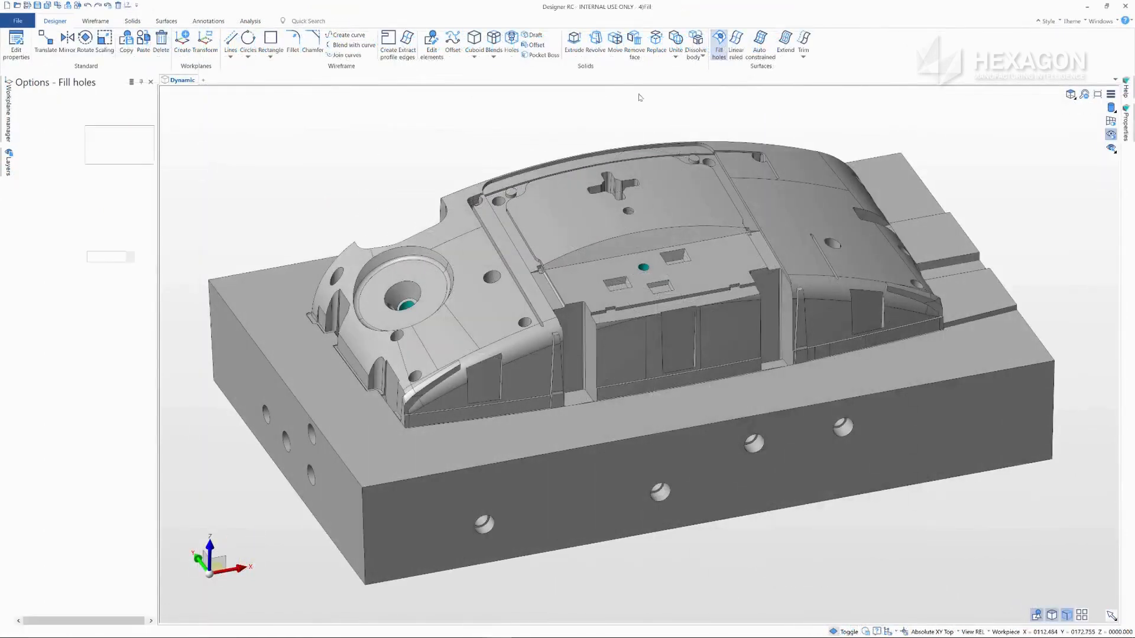
- Fill the mould solid's holes by patch, including the cross-shaped opening, the hole in the circular recess and the round hole beside it
click(314, 252)
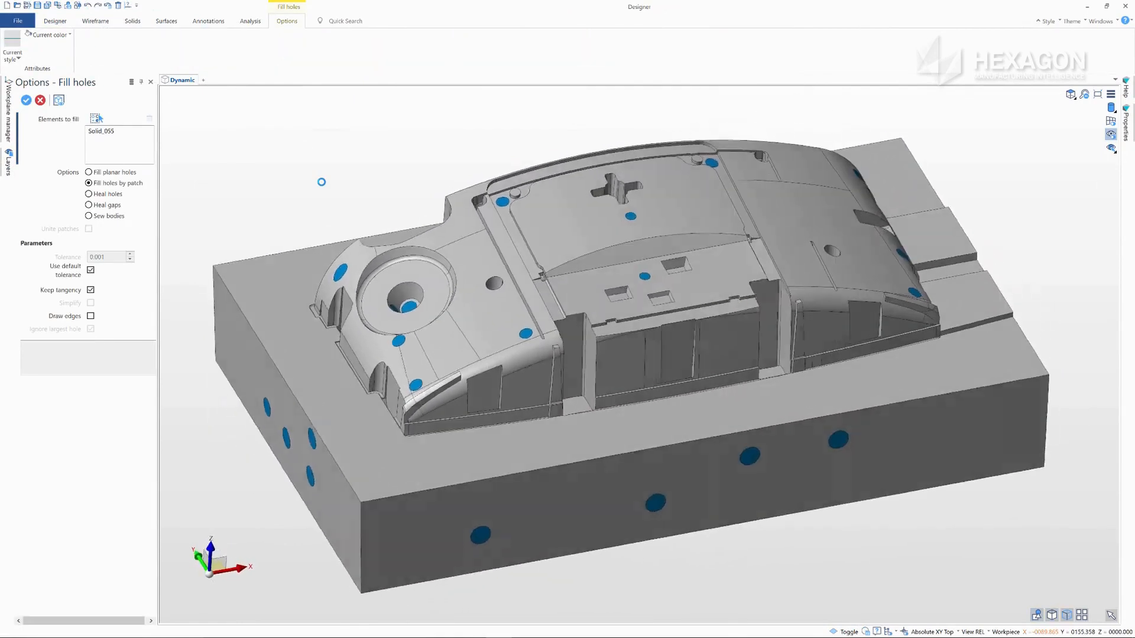
click(55, 34)
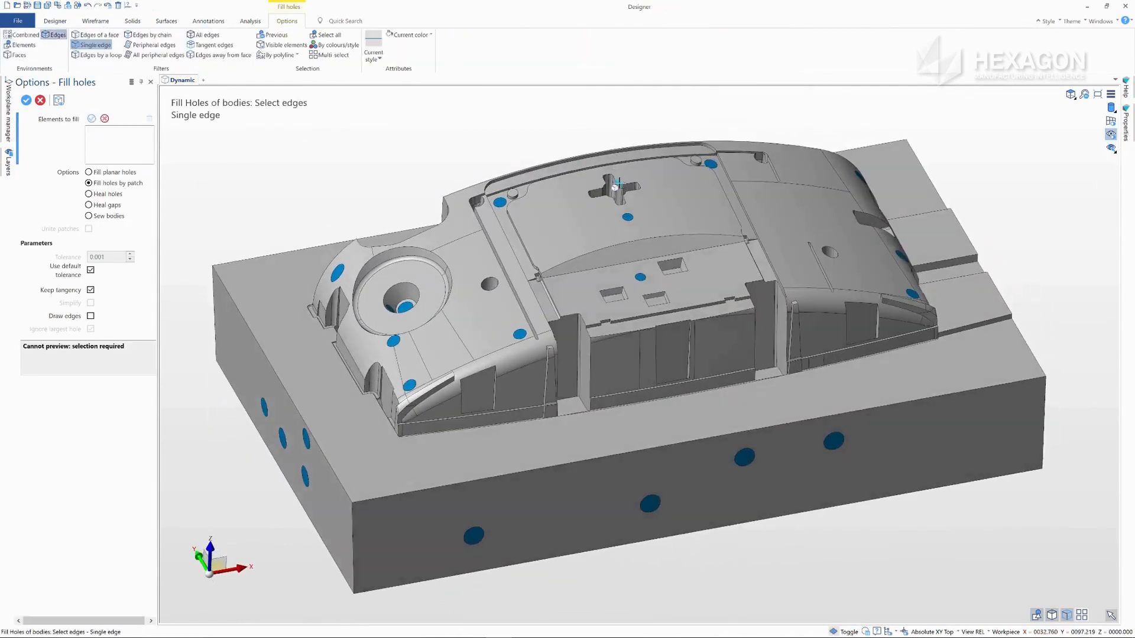
click(618, 184)
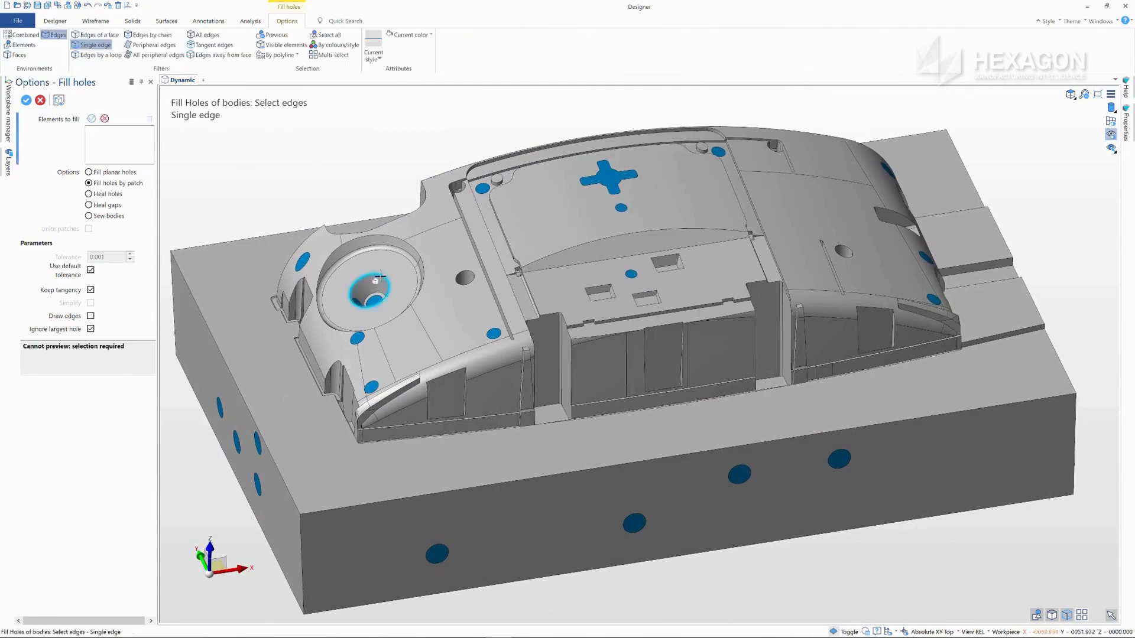
click(380, 278)
click(465, 277)
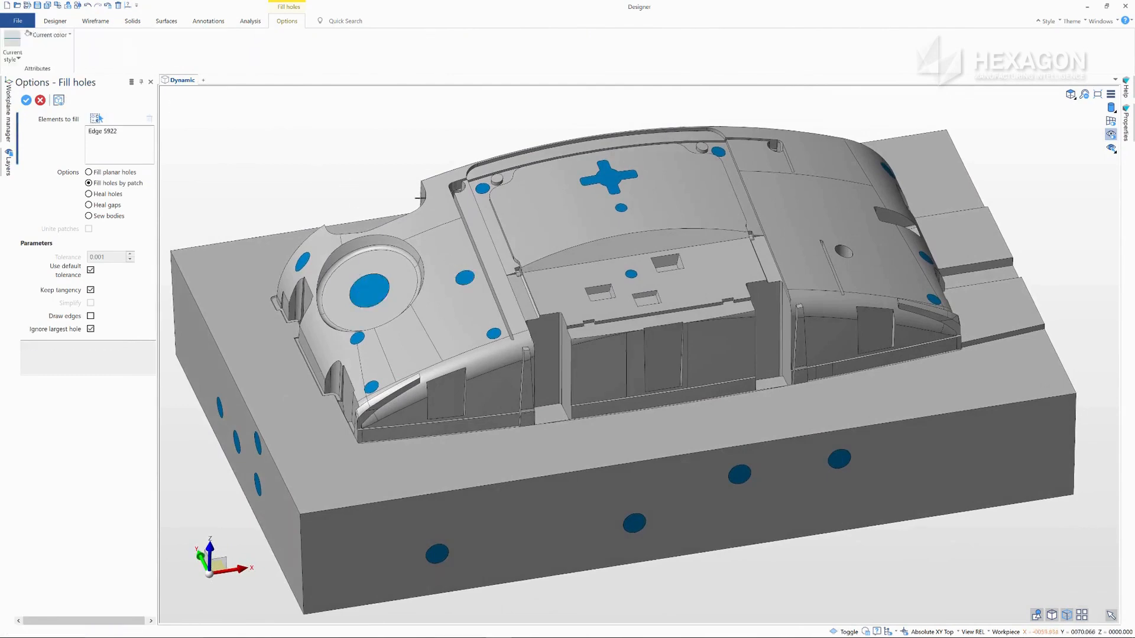
- Patch the round hole and the curved rectangular pocket at the far end of the mould's raised form, and finish filling holes
middle_drag(409, 182, 239, 195)
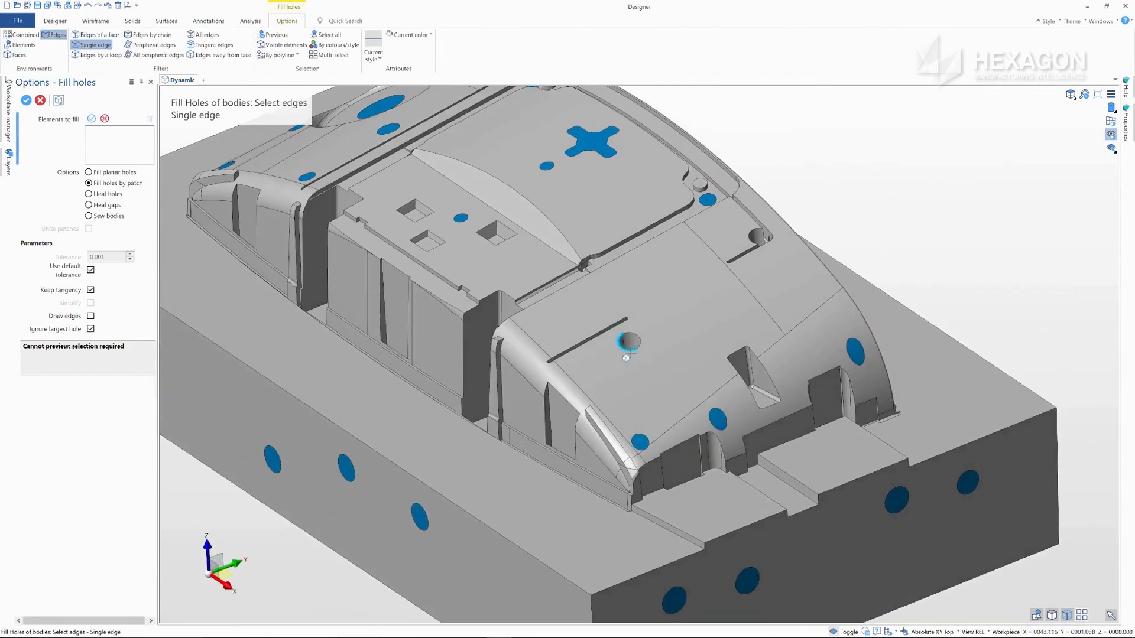
click(631, 354)
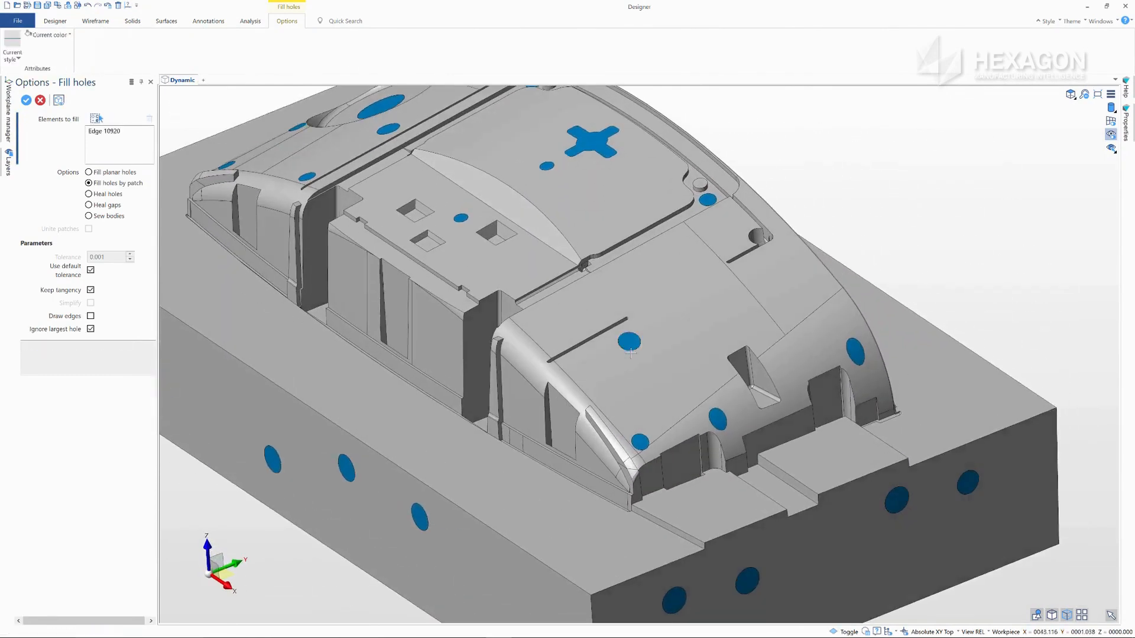
right_click(752, 395)
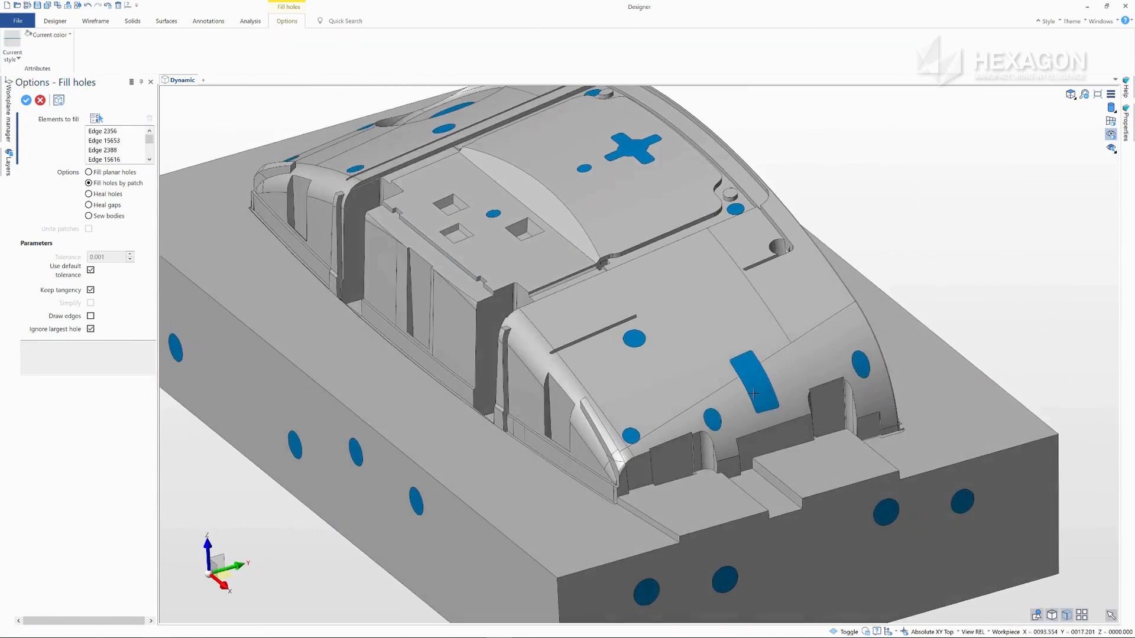
scroll(754, 393, down, 2)
middle_drag(753, 394, 1032, 439)
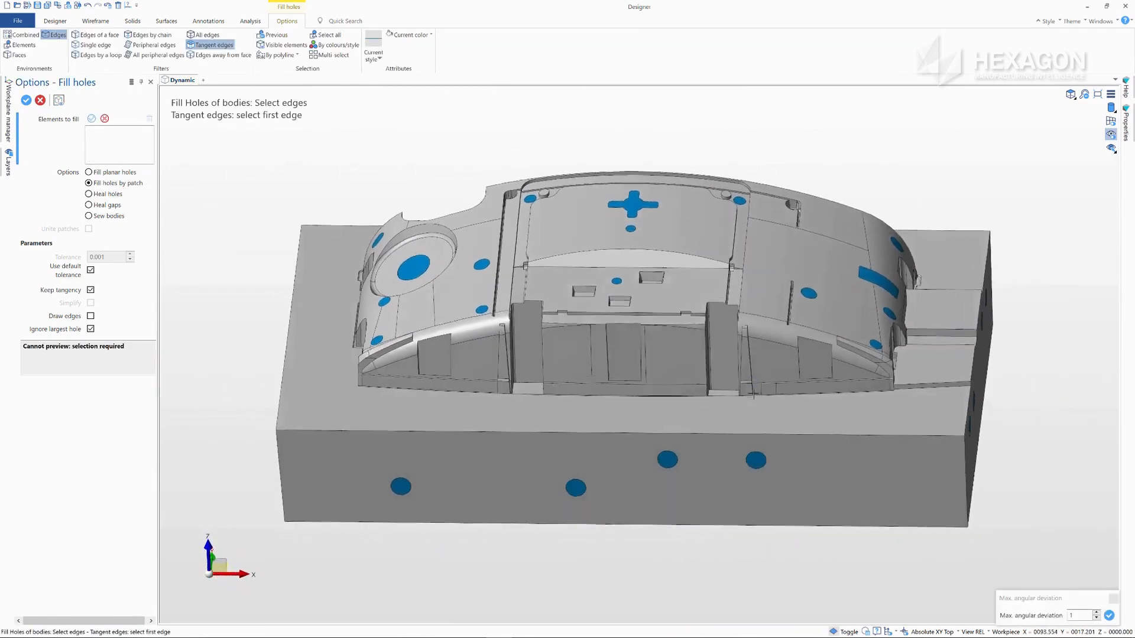
key(Escape)
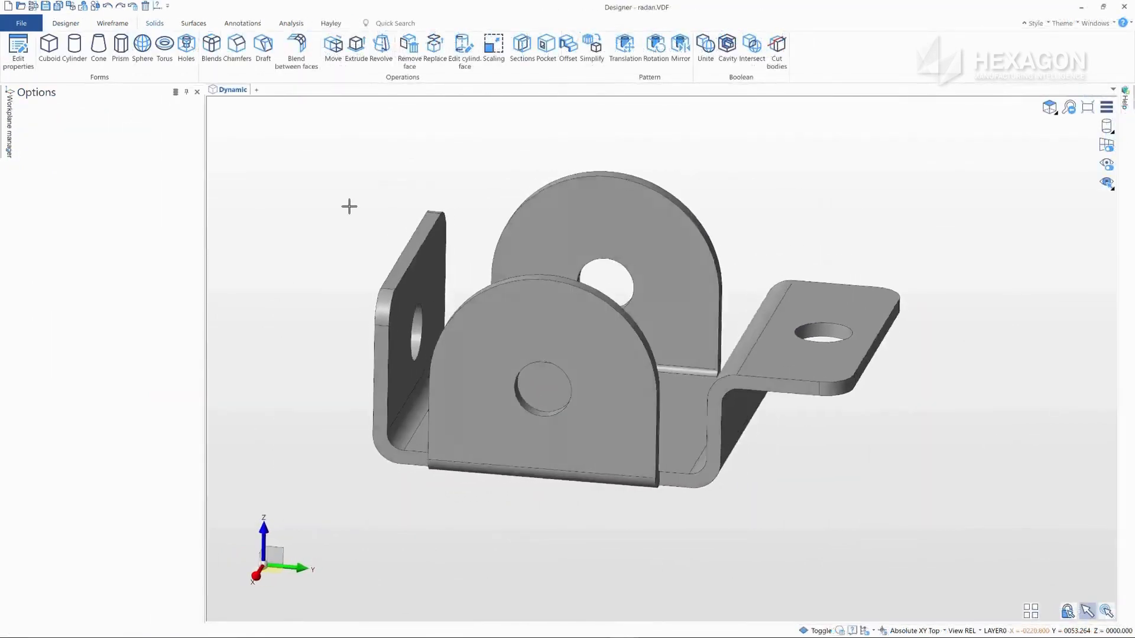
- Move the stepped end flange outward along Y to a ruler dimension of 65 from the adjacent side lug's lower corner
drag(694, 207, 928, 444)
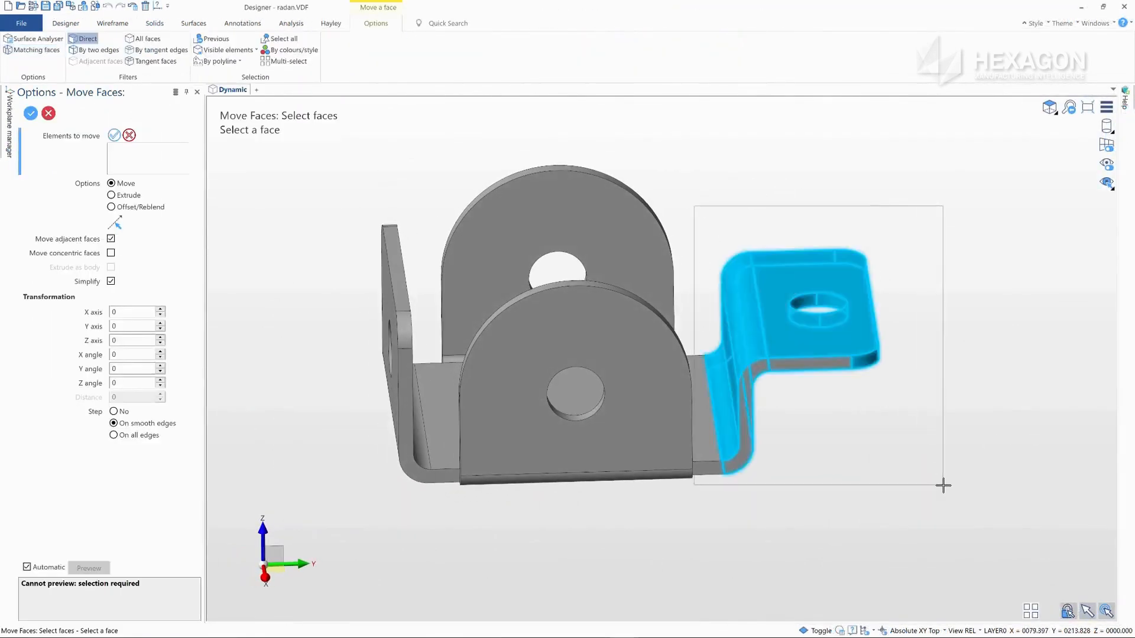
drag(944, 486, 944, 486)
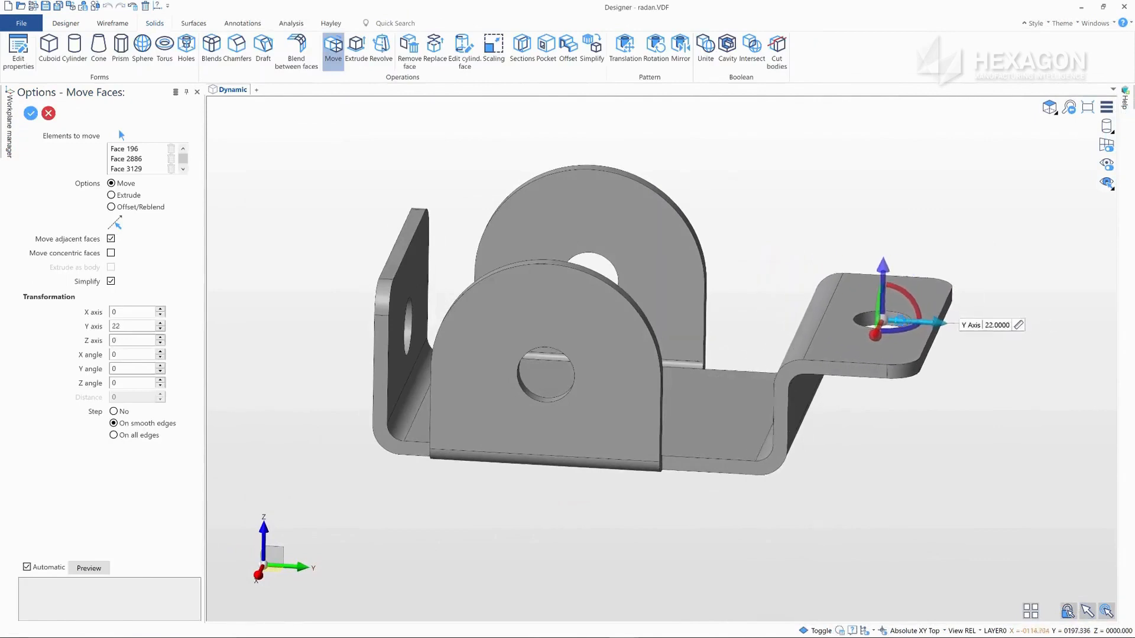
drag(900, 320, 872, 318)
click(989, 323)
click(992, 347)
middle_drag(970, 358, 892, 378)
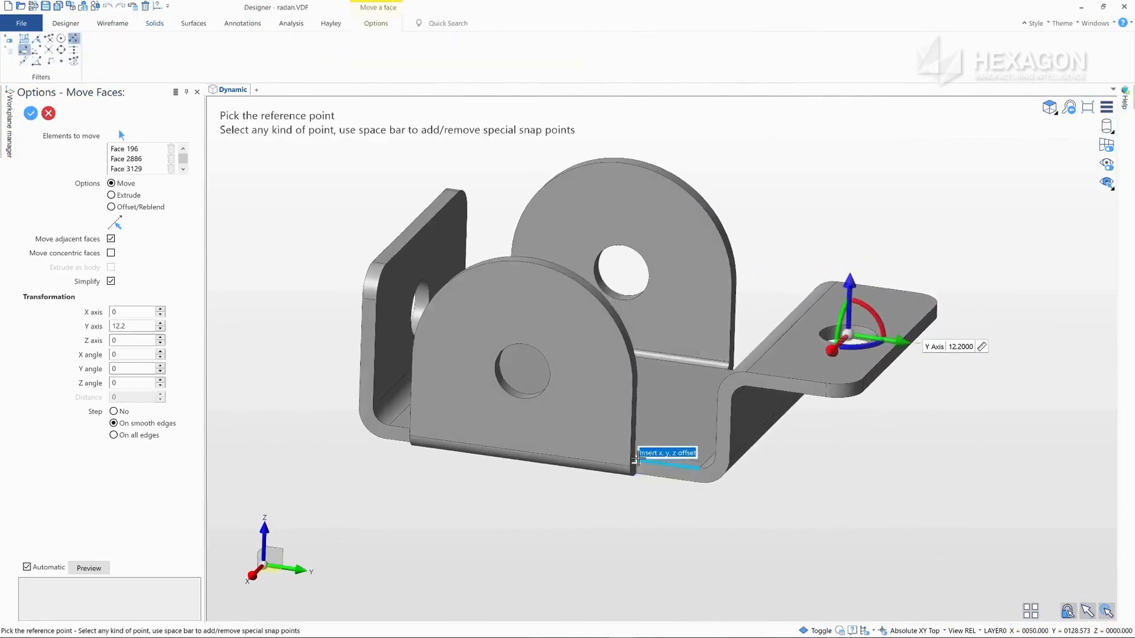
click(637, 459)
middle_drag(729, 471, 821, 496)
text(65)
key(Return)
- Using matching faces, move the holes of both side lugs upward with their concentric faces, with a ruler dimension referenced to the base
click(37, 51)
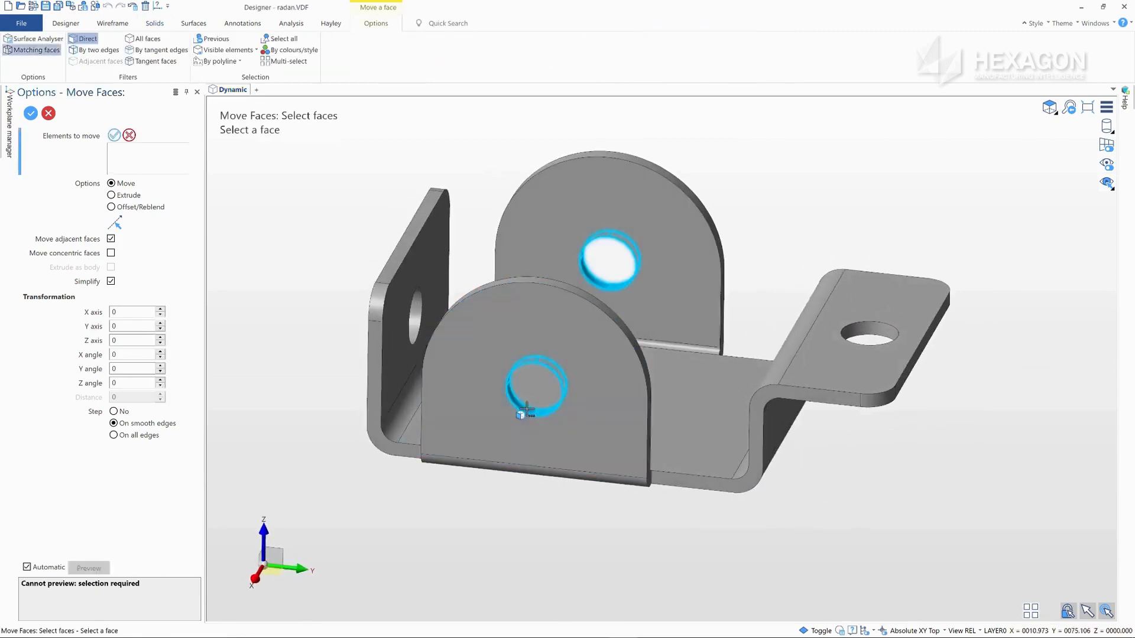
click(528, 409)
right_click(526, 409)
click(111, 253)
middle_drag(680, 284, 667, 283)
drag(627, 220, 629, 130)
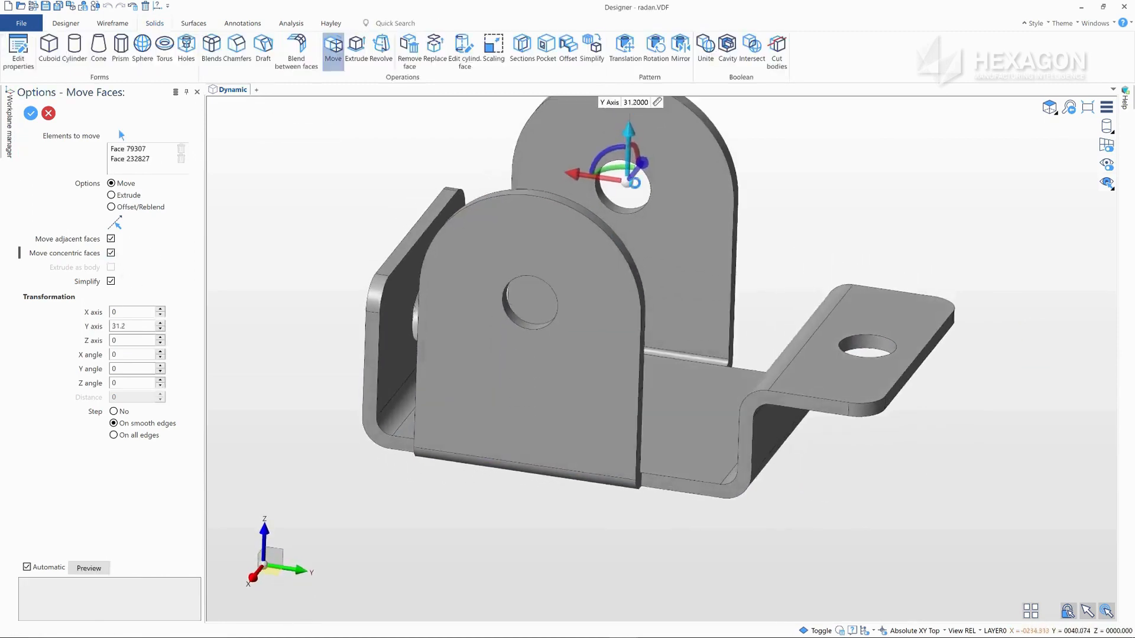
drag(628, 179, 629, 182)
click(656, 150)
click(693, 337)
middle_drag(680, 361, 647, 378)
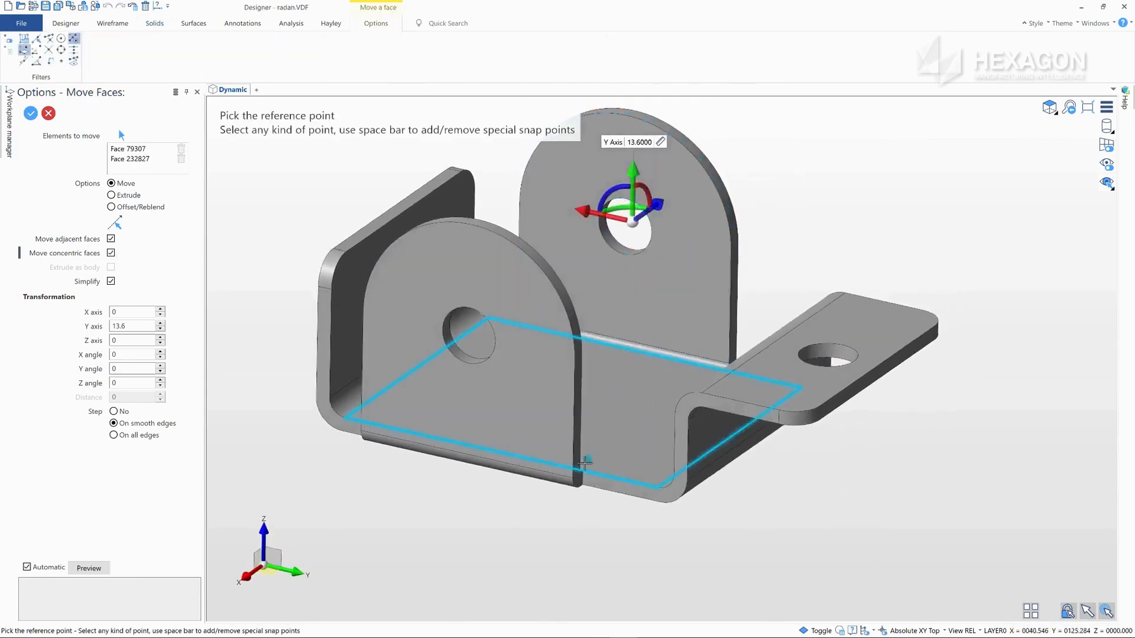
click(582, 468)
click(596, 306)
mouse_move(596, 306)
middle_down()
mouse_move(645, 306)
mouse_move(597, 287)
middle_up()
right_click(421, 261)
- Move the upright end flange outward about 12.5 along its Z axis and reference its position with a ruler dimension
middle_drag(418, 345, 482, 309)
middle_drag(404, 253, 415, 260)
click(494, 330)
middle_drag(494, 329, 465, 379)
right_click(497, 322)
drag(465, 377, 428, 379)
click(381, 378)
click(438, 398)
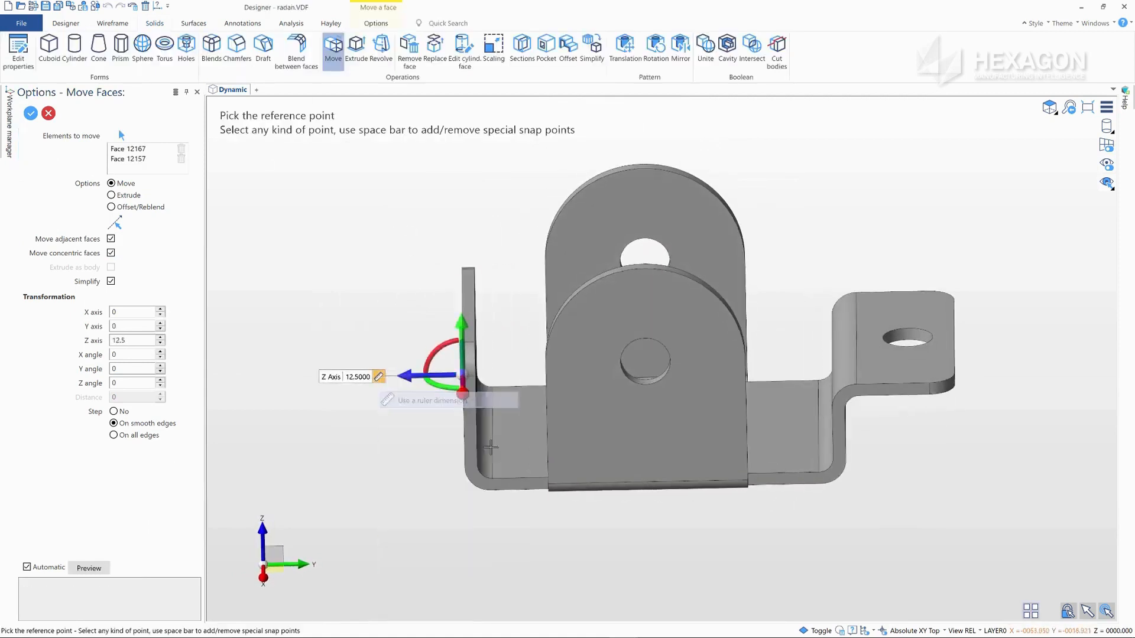
middle_drag(494, 447, 509, 400)
click(574, 475)
click(528, 487)
right_click(463, 433)
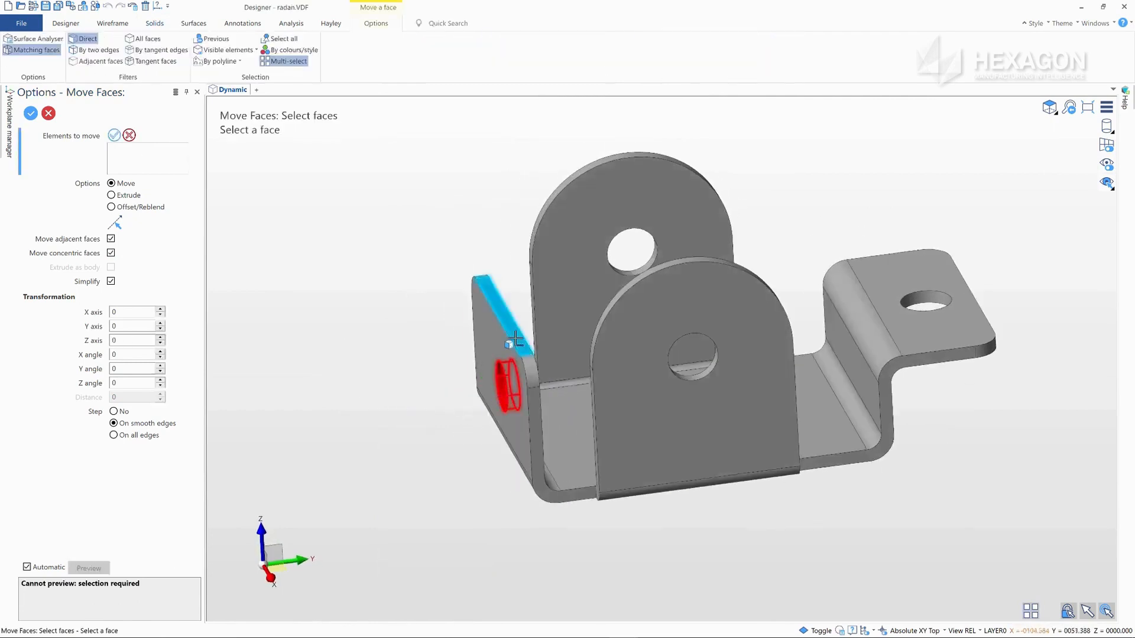
- Move the upright end flange's hole and top edge face upward along the Y axis
right_click(417, 320)
middle_drag(416, 322, 476, 407)
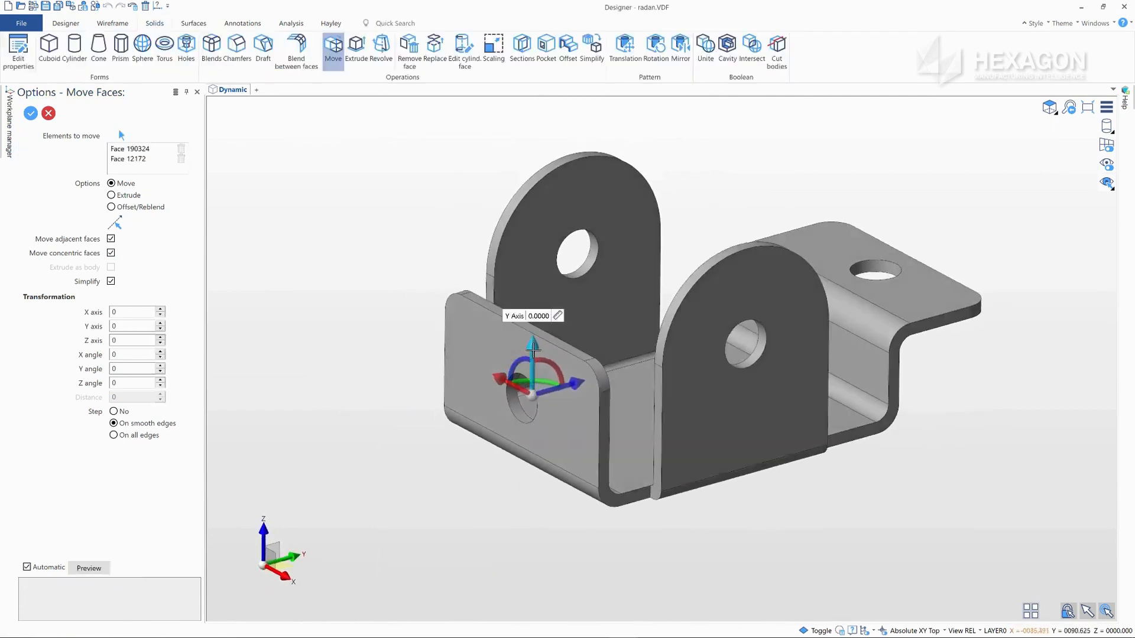
drag(534, 350, 751, 284)
middle_drag(781, 331, 785, 194)
right_click(418, 278)
right_click(417, 278)
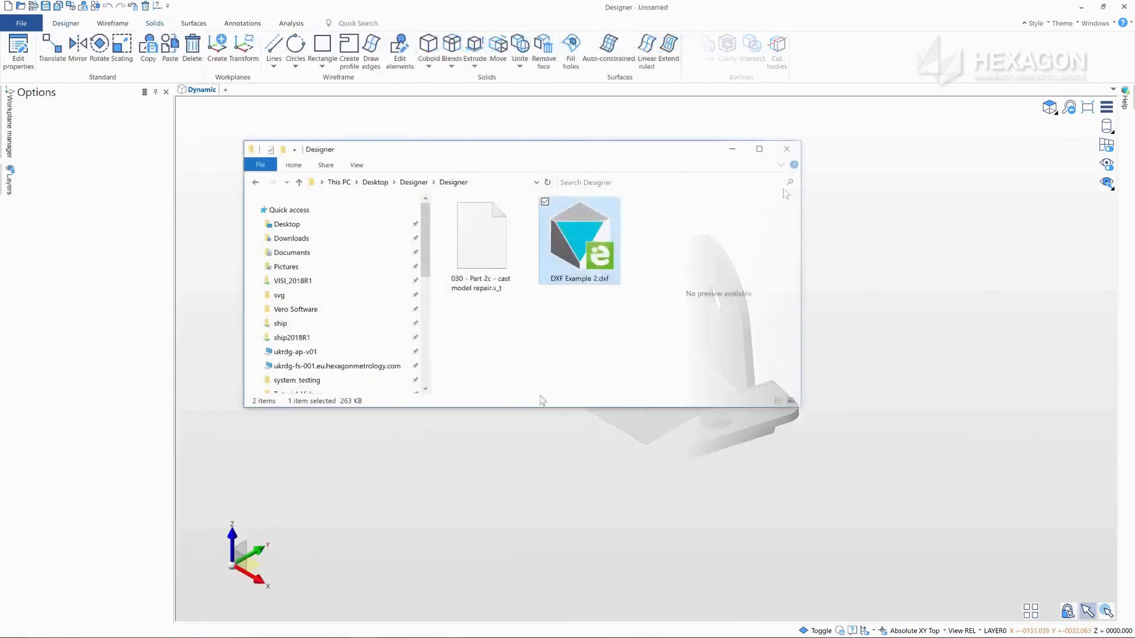
- Import DXF Example 2.dxf from the Designer folder and show the drawing in top view
drag(591, 237, 878, 254)
click(714, 573)
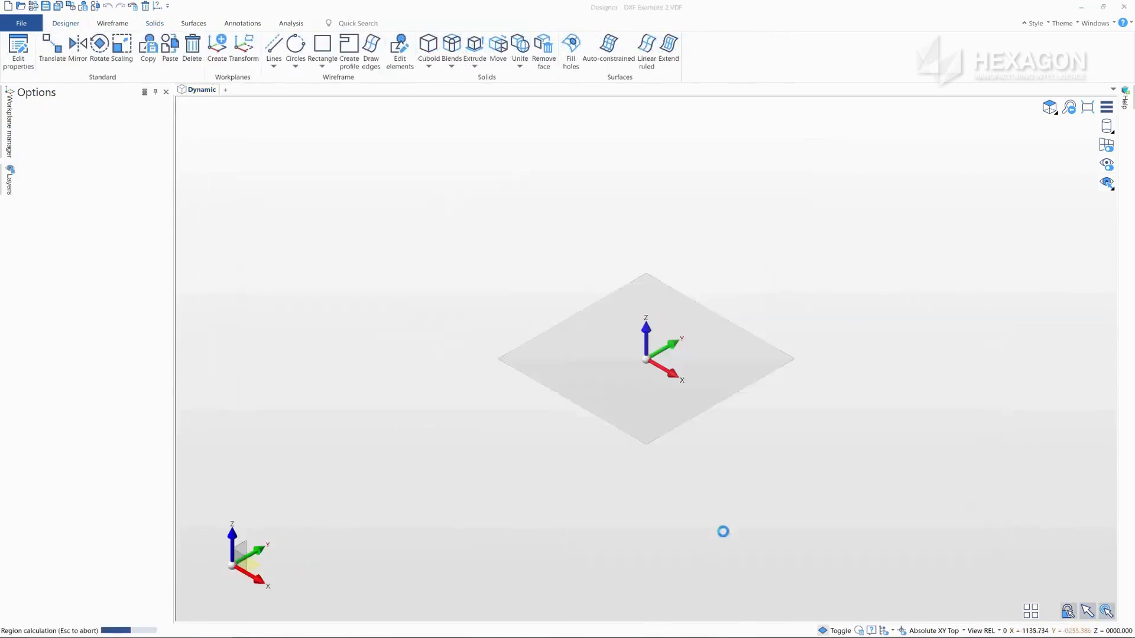
click(1052, 127)
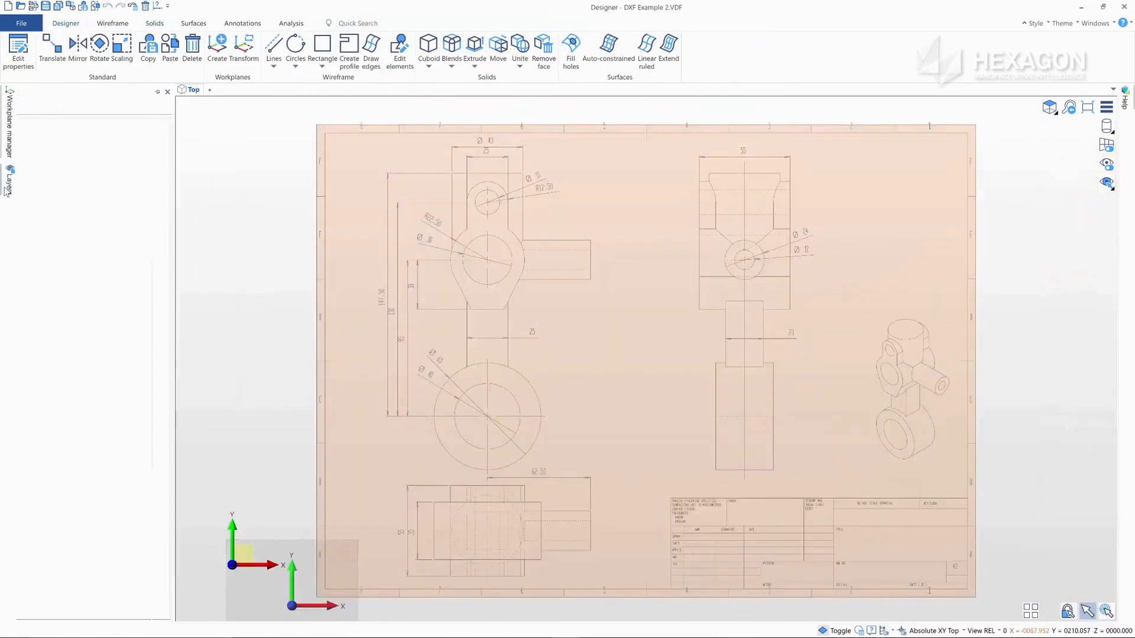
- Hide the layer 0, Dimensions and FORMAT layers of the imported drawing
click(45, 133)
click(45, 144)
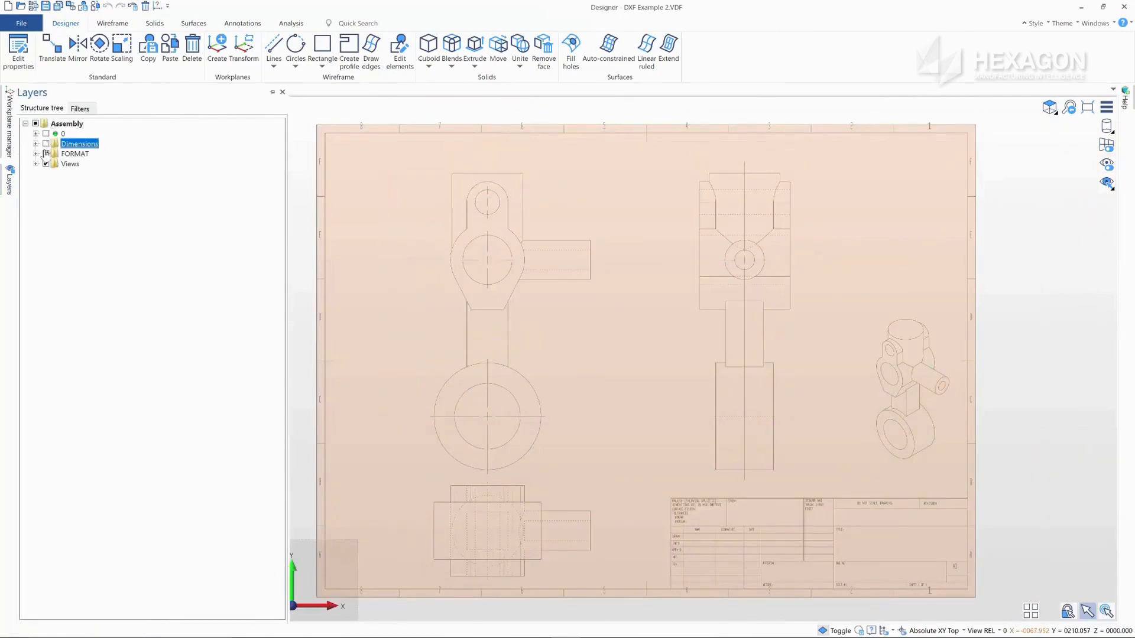
click(45, 154)
- Add a layer named Solids under Assembly and make it the current layer
right_click(67, 123)
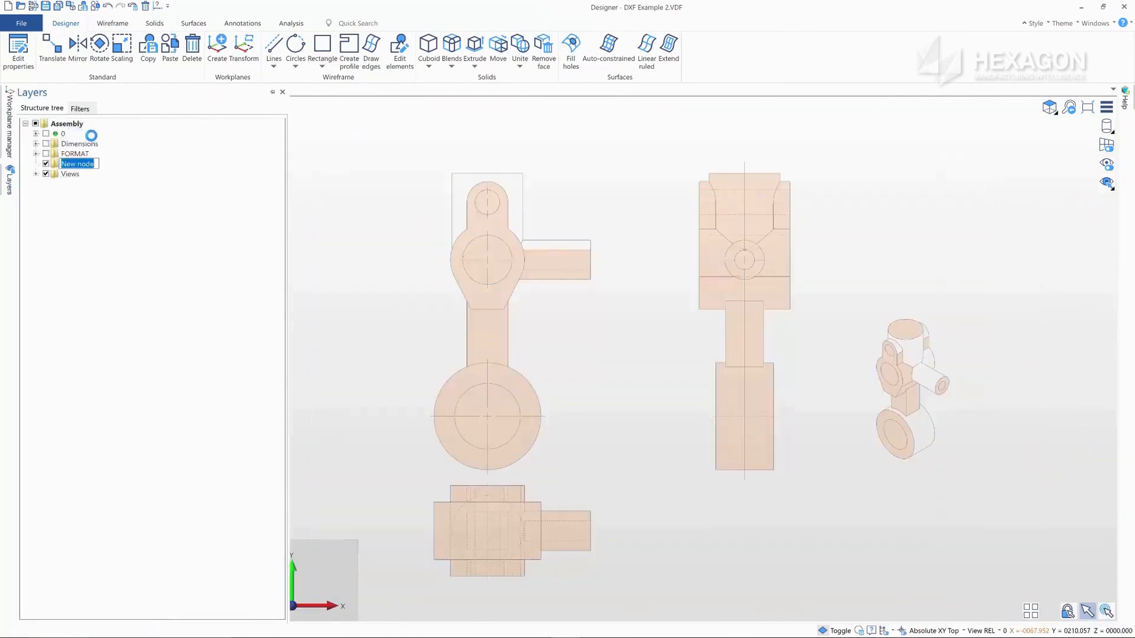
key(Return)
right_click(68, 165)
click(77, 175)
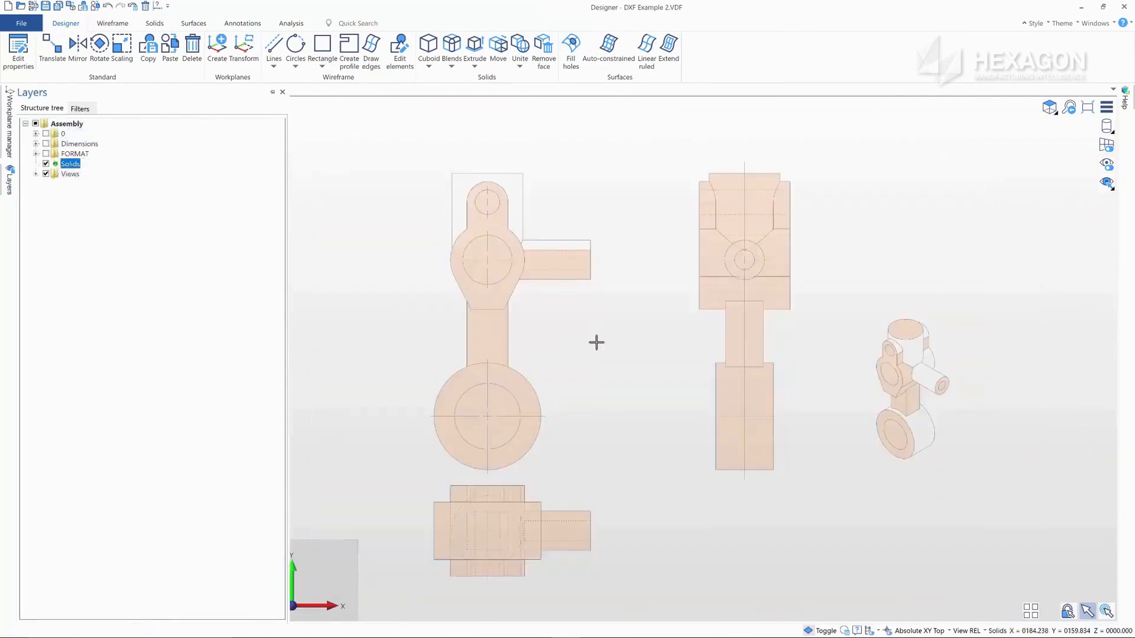
- Rotate the side view's geometry about the Y direction through the lower end of its centreline
middle_drag(596, 342, 636, 307)
drag(661, 141, 789, 493)
click(862, 460)
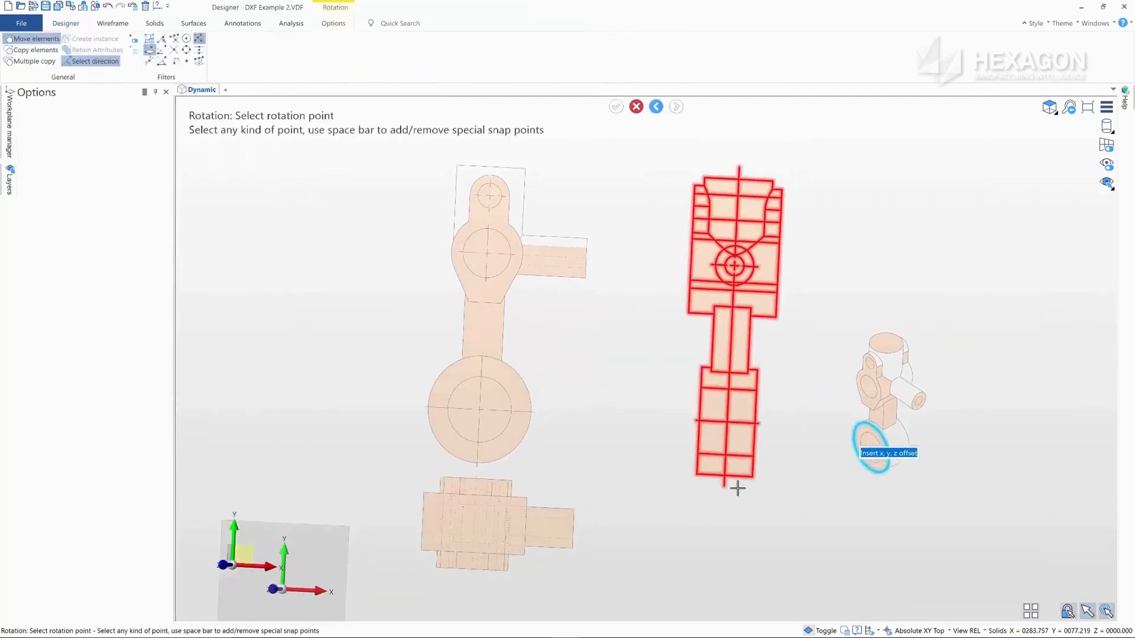
click(725, 487)
click(234, 528)
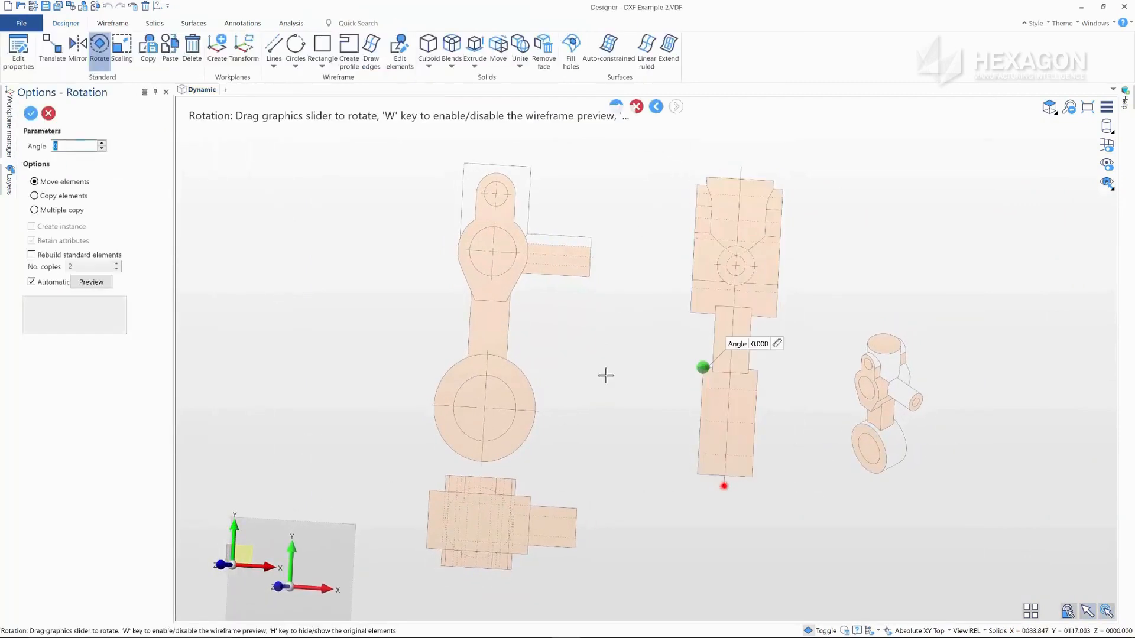
right_click(674, 347)
- Translate the rotated side view from its small circle's centre to the centre of the front view's upper large circle
middle_drag(674, 347, 695, 337)
drag(672, 140, 768, 500)
click(839, 465)
scroll(615, 236, up, 5)
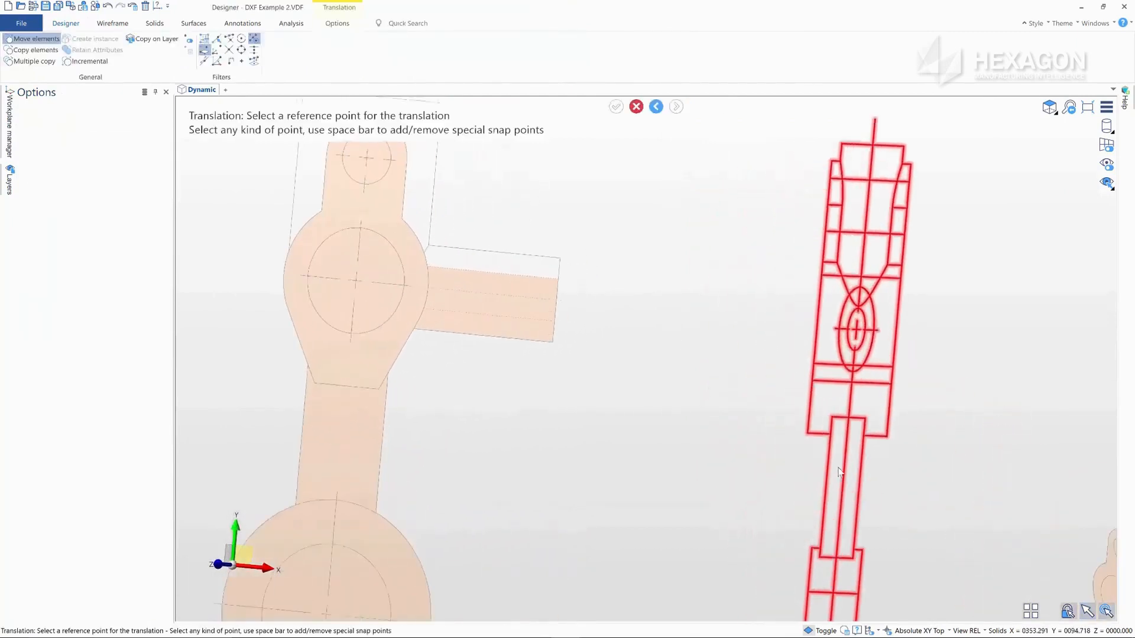
click(858, 330)
click(367, 276)
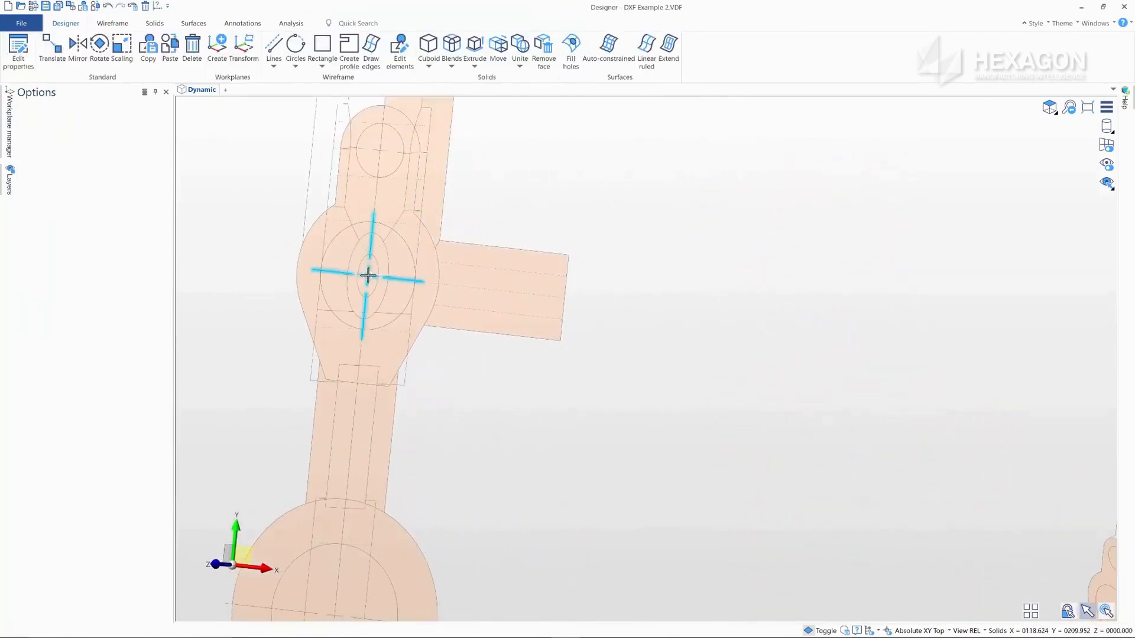
scroll(543, 352, down, 3)
- Extrude the four sectors of the lower ring 17.5 on both sides of the sketch plane
click(475, 48)
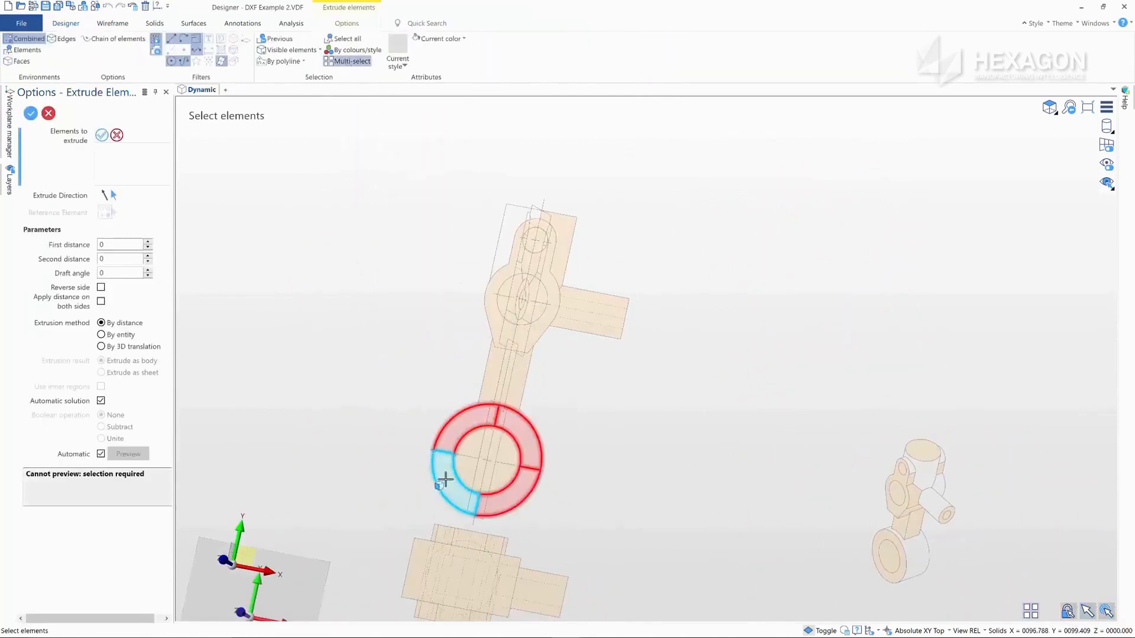
click(438, 482)
scroll(502, 463, up, 5)
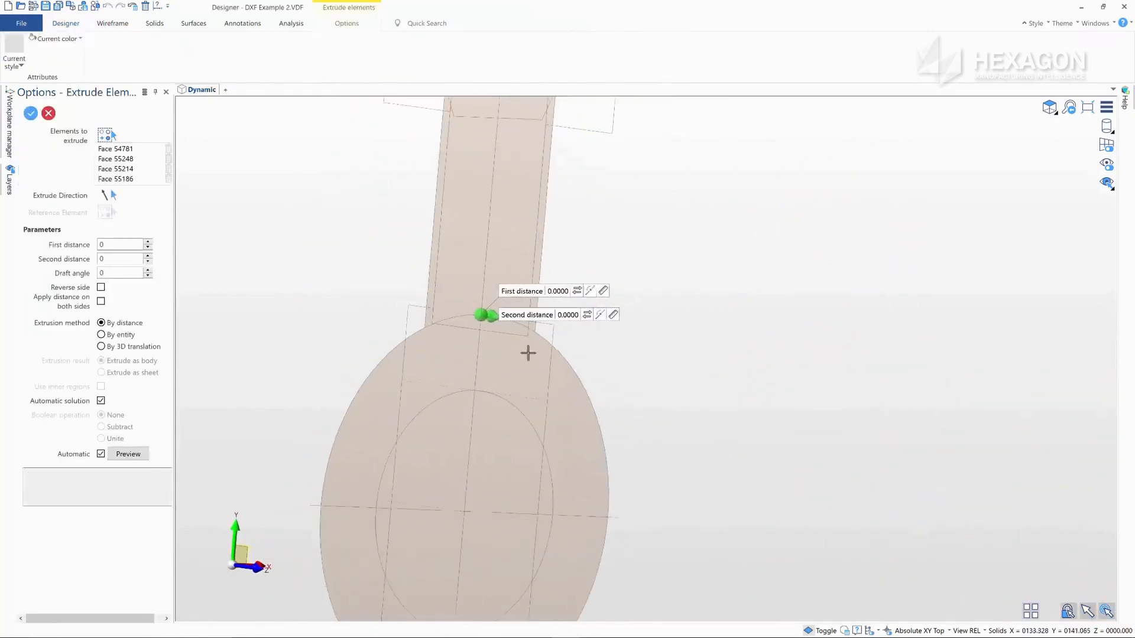
drag(492, 316, 499, 358)
click(99, 304)
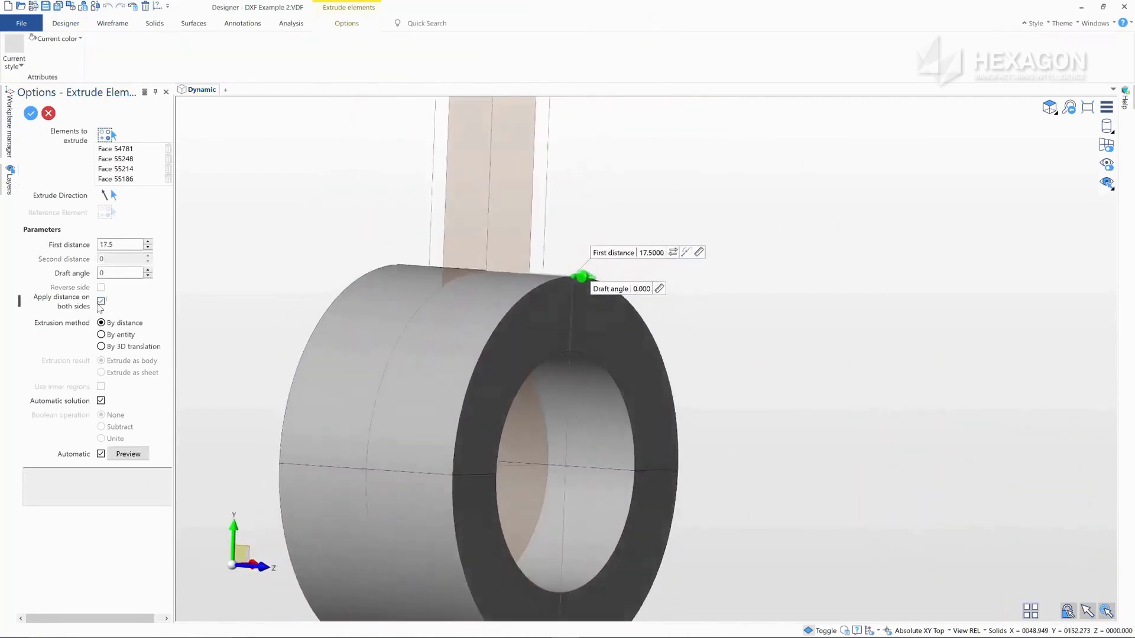
right_click(329, 268)
- Extrude the two shank regions above the ring 11.5 on both sides
click(509, 218)
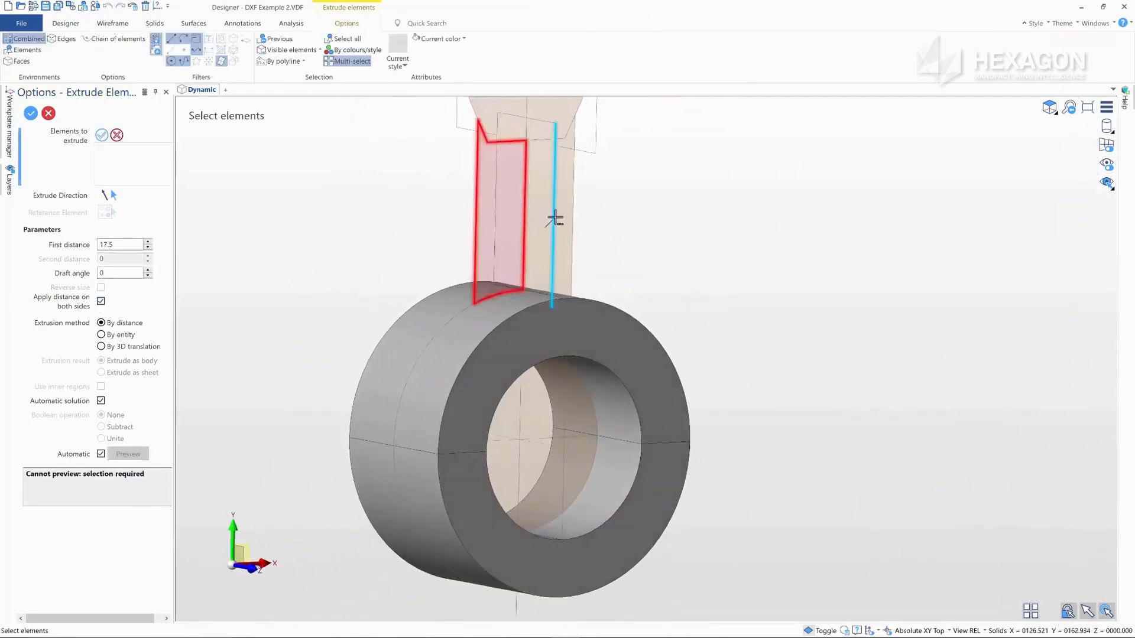
click(558, 218)
scroll(563, 218, down, 3)
right_click(564, 220)
middle_drag(591, 284, 635, 289)
scroll(635, 288, up, 2)
scroll(635, 290, up, 2)
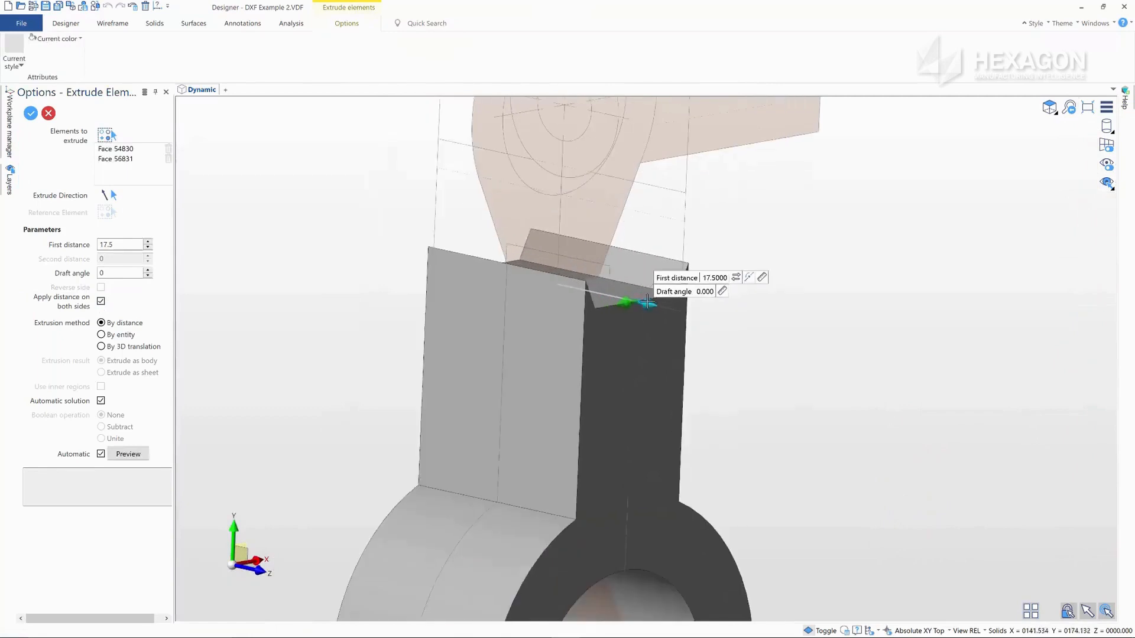
drag(642, 301, 612, 265)
right_click(618, 311)
- Extrude the two halves of the upper body profile, with its two holes left open, 27.5 on both sides
scroll(619, 311, down, 3)
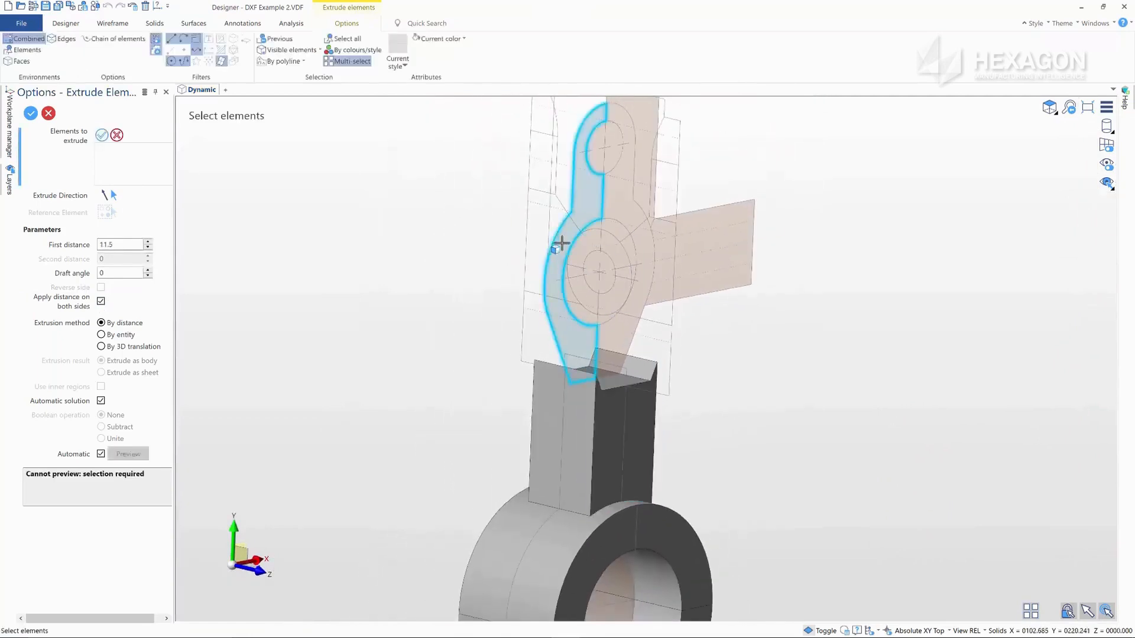
click(555, 243)
click(610, 342)
right_click(611, 342)
scroll(618, 346, up, 2)
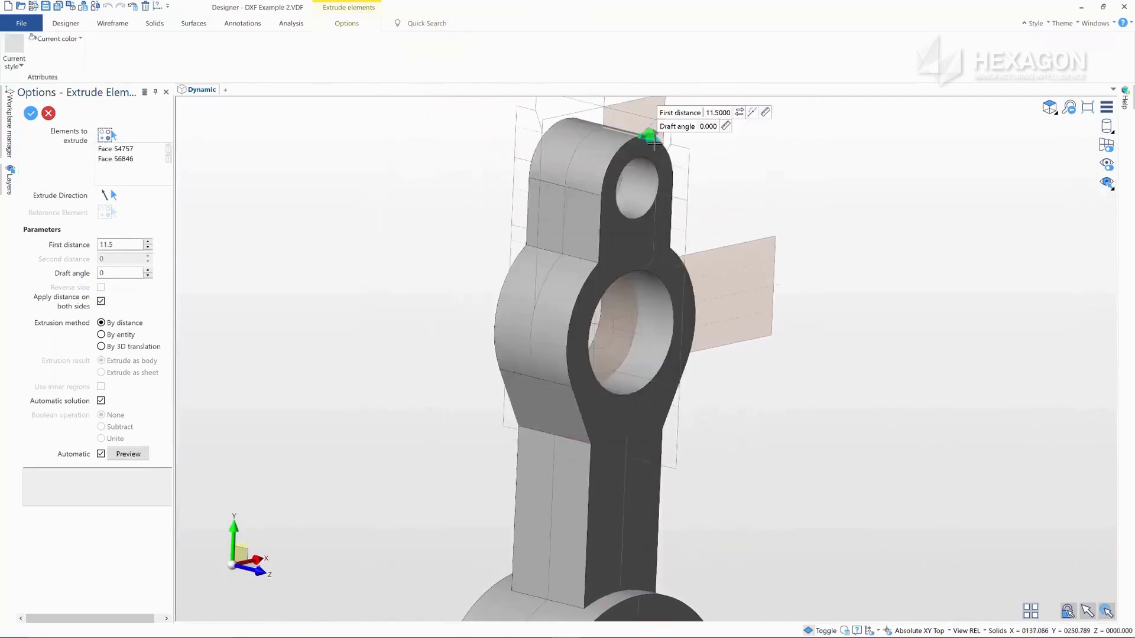
drag(650, 137, 688, 152)
right_click(784, 261)
middle_drag(784, 261, 773, 220)
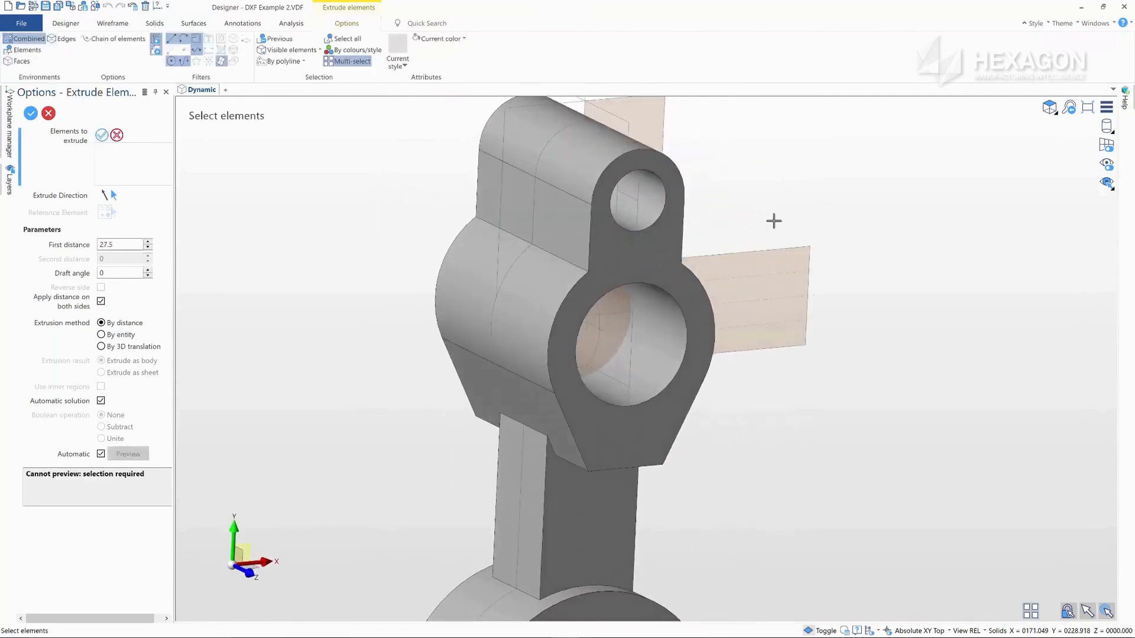
right_click(773, 221)
scroll(774, 221, down, 2)
scroll(773, 221, up, 2)
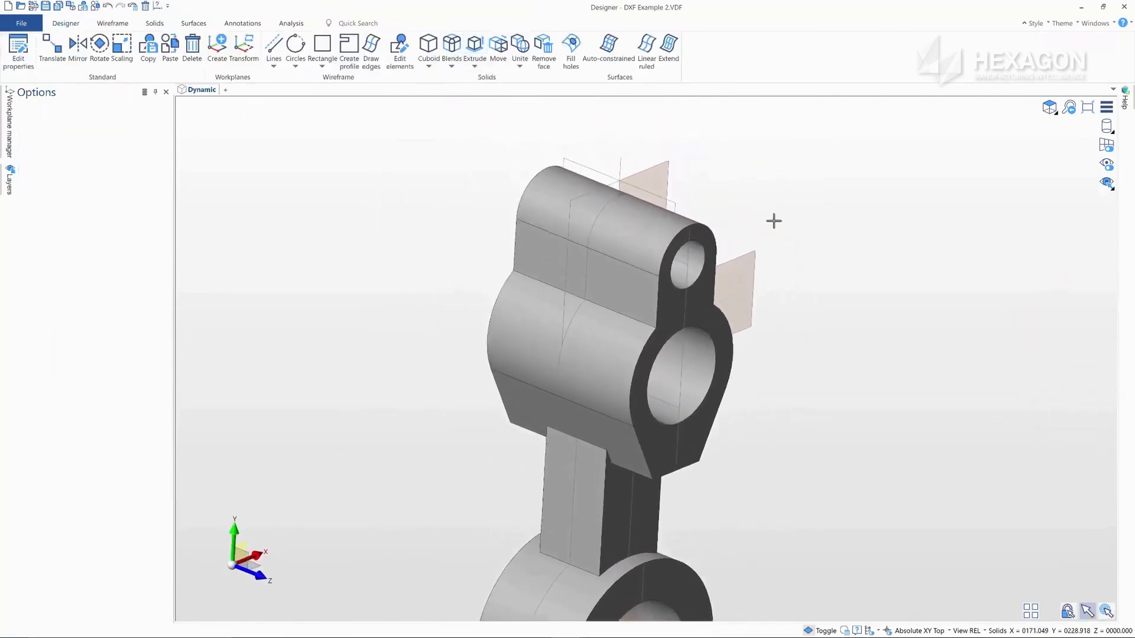
- Sketch a horizontal circle in the XZ plane at the top of the upper body, centred on the side view's centreline
click(113, 23)
click(89, 46)
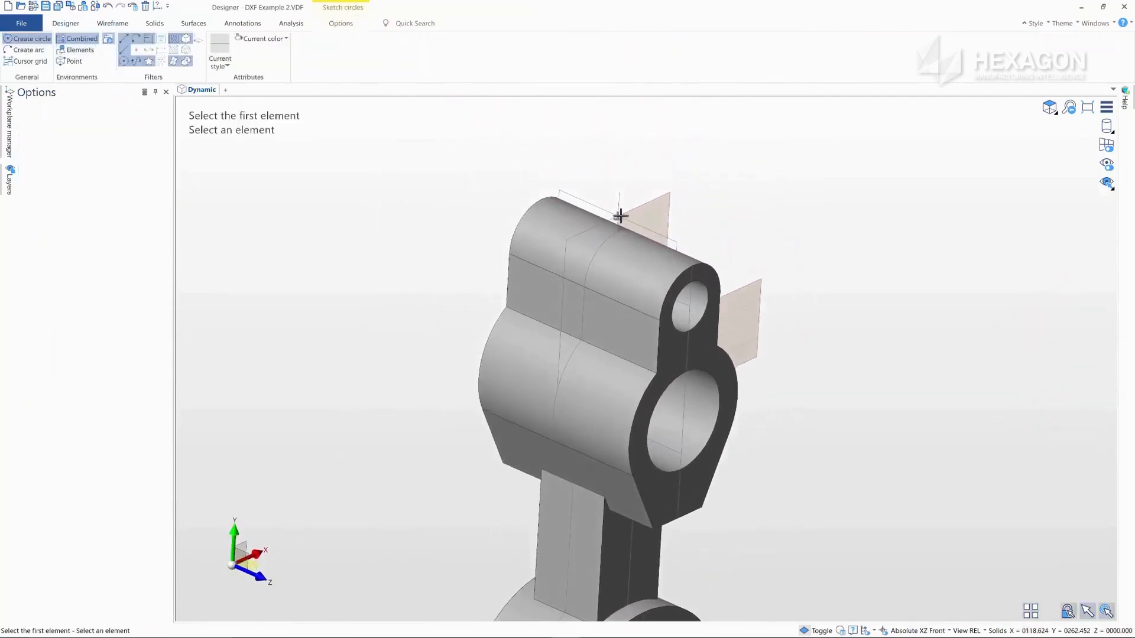
right_click(480, 229)
middle_drag(479, 229, 470, 152)
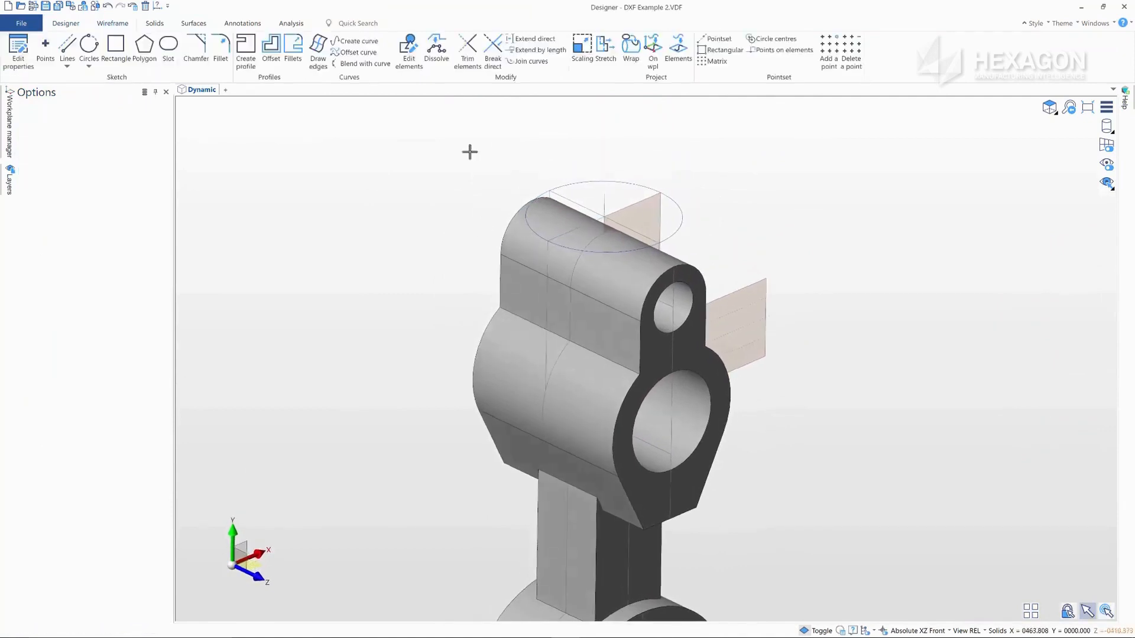
- Extrude the top circle 49 downward on one side with automatic solution off, uniting it with the body
click(66, 23)
click(477, 45)
click(532, 232)
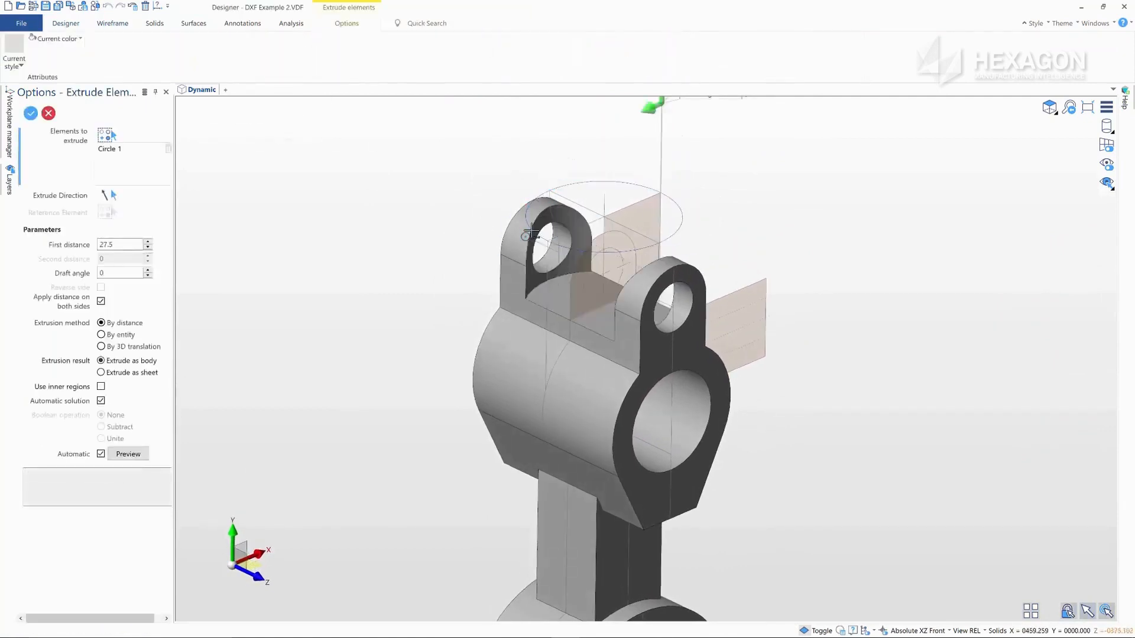
click(100, 400)
click(101, 302)
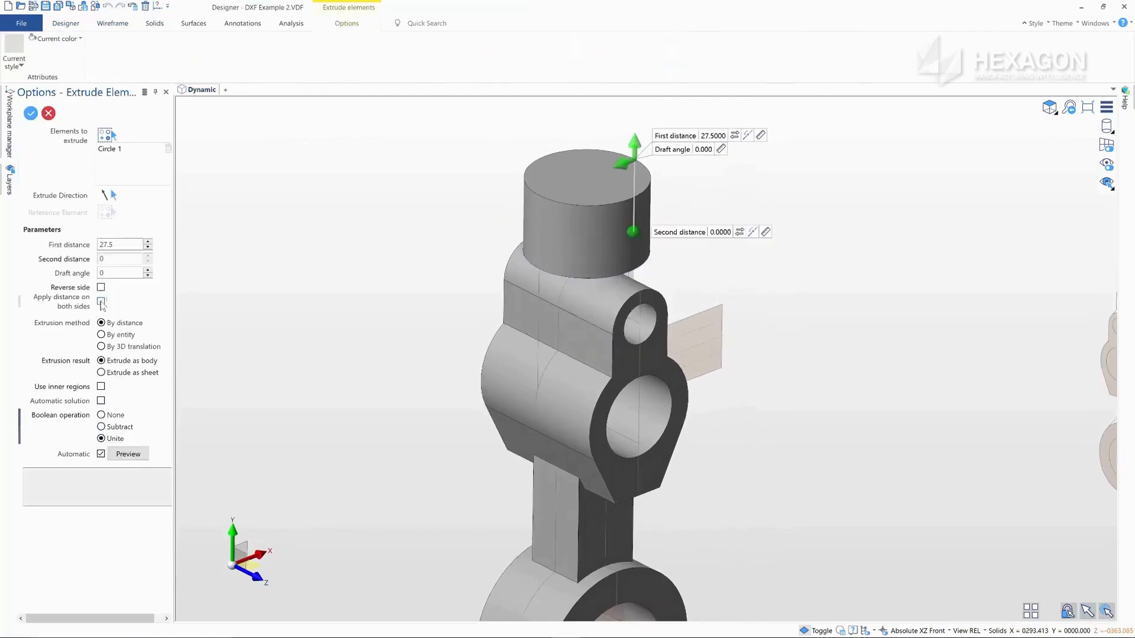
click(750, 139)
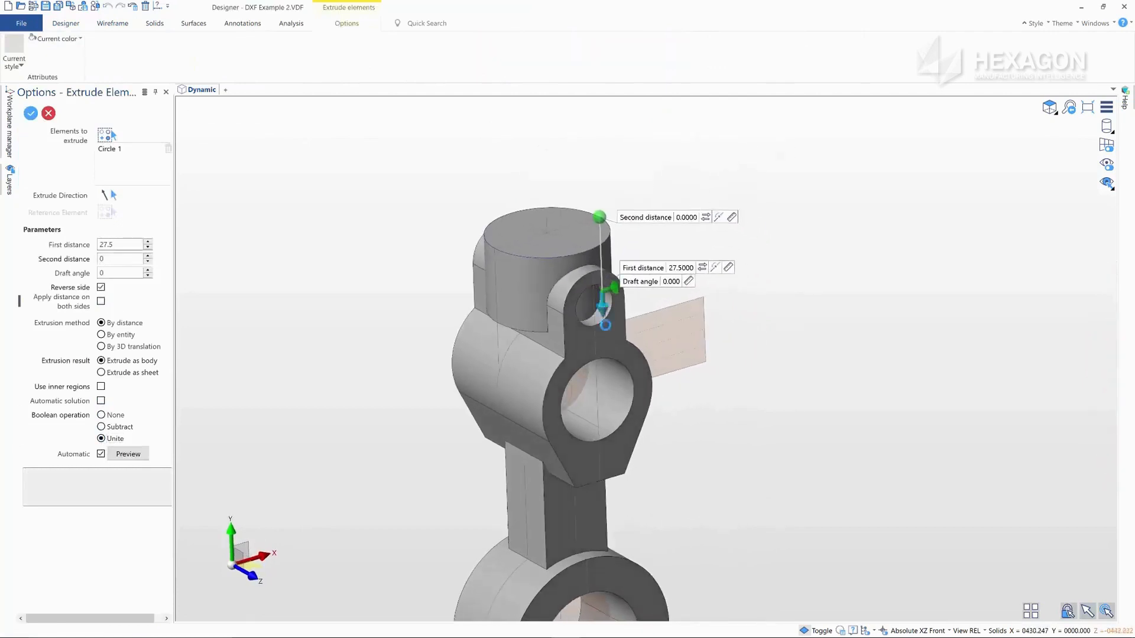
drag(602, 312, 602, 367)
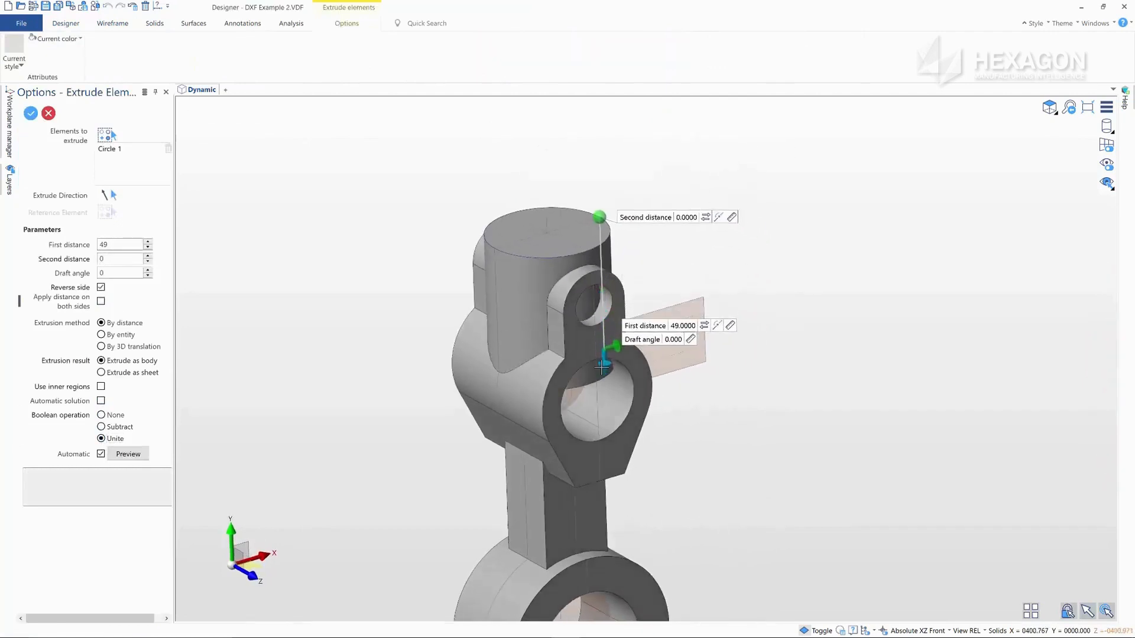
key(Return)
middle_drag(725, 390, 684, 367)
key(Escape)
- Move the small upper lug hole's inner face -84 along the Y axis, through the vertical cylinder
click(504, 47)
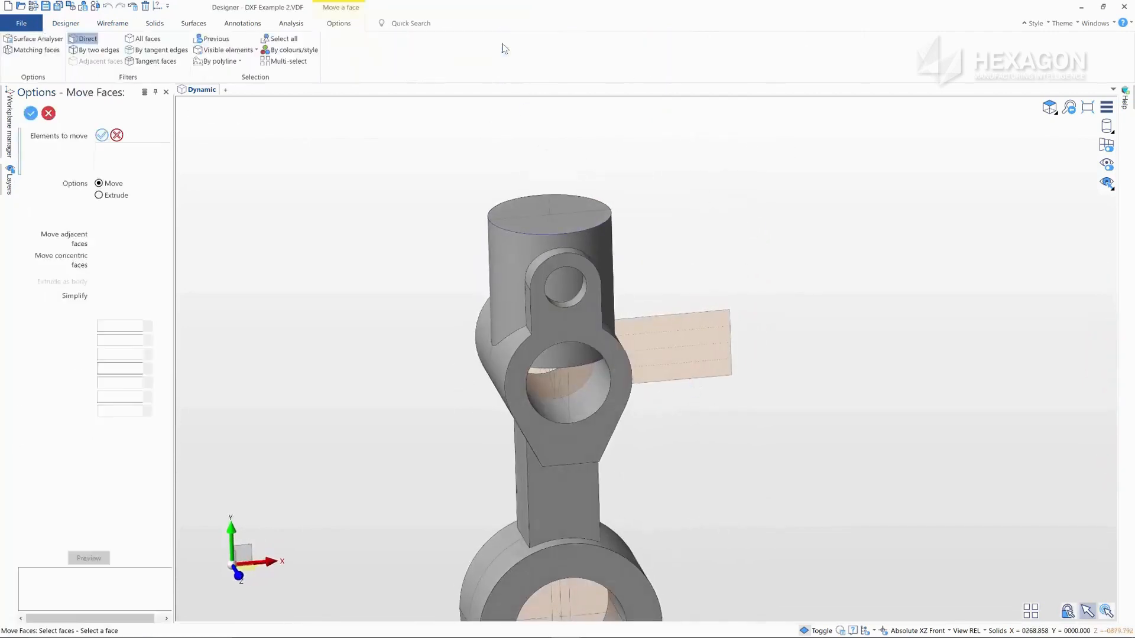
click(558, 284)
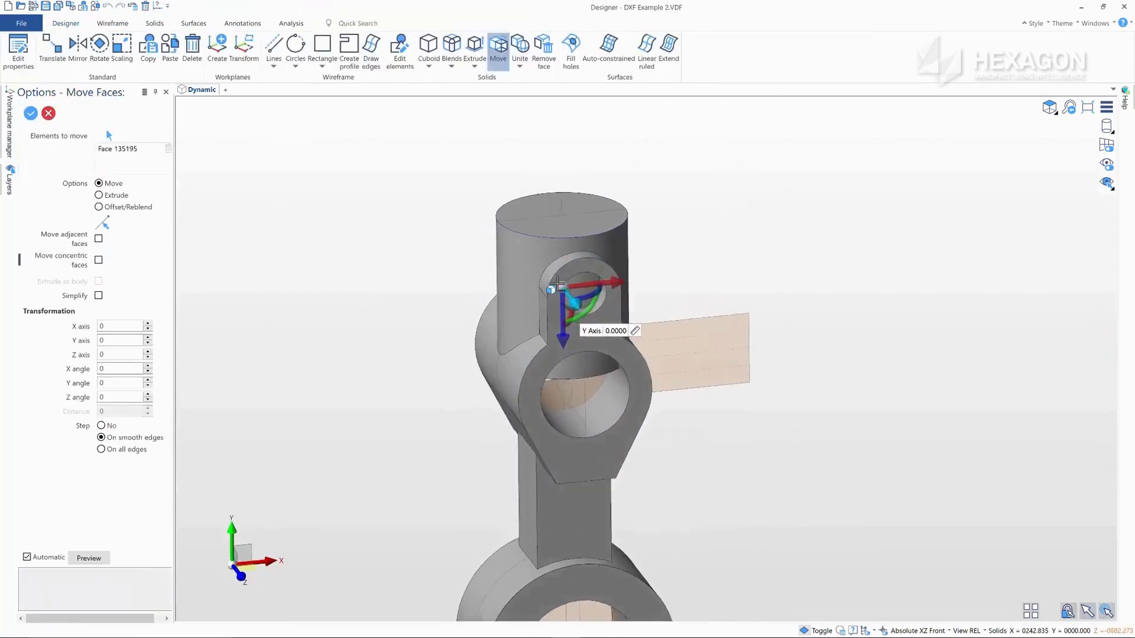
middle_drag(557, 286, 555, 288)
scroll(555, 289, up, 4)
drag(574, 290, 385, 158)
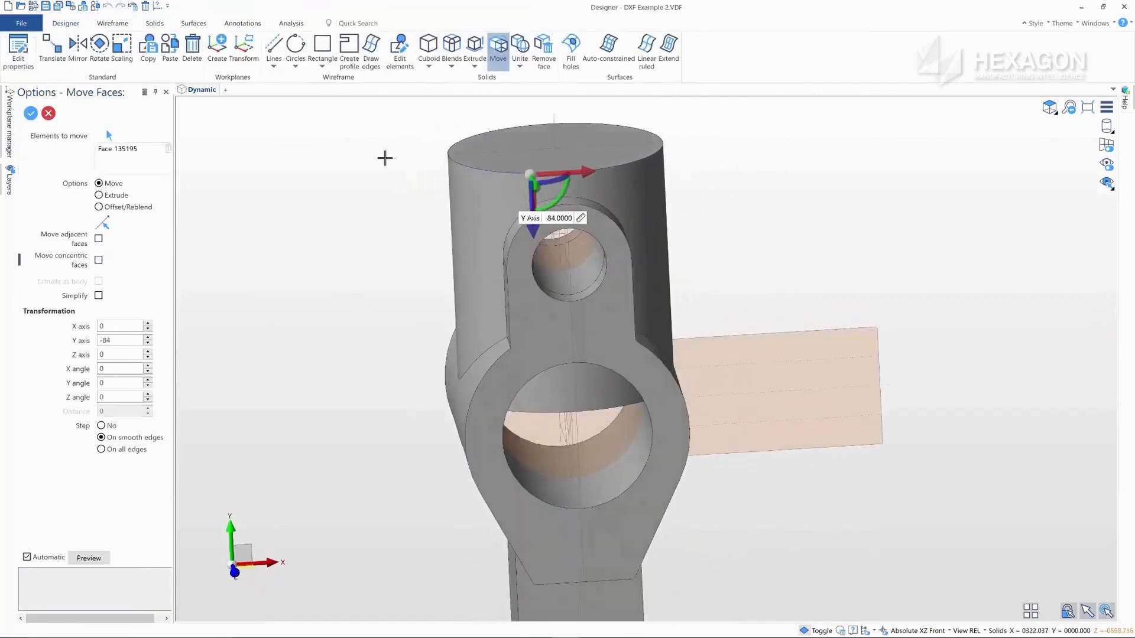
key(Return)
- Move the large bore's inner face along the Y axis so the bore cuts right through the body
click(556, 392)
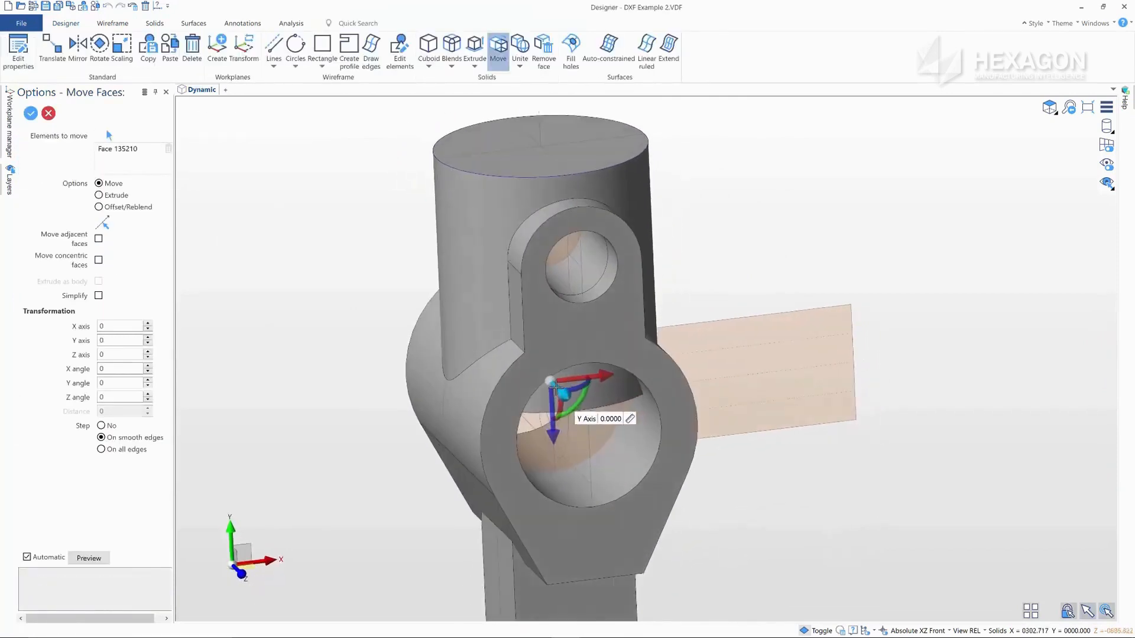
drag(556, 387, 435, 276)
key(Return)
key(Escape)
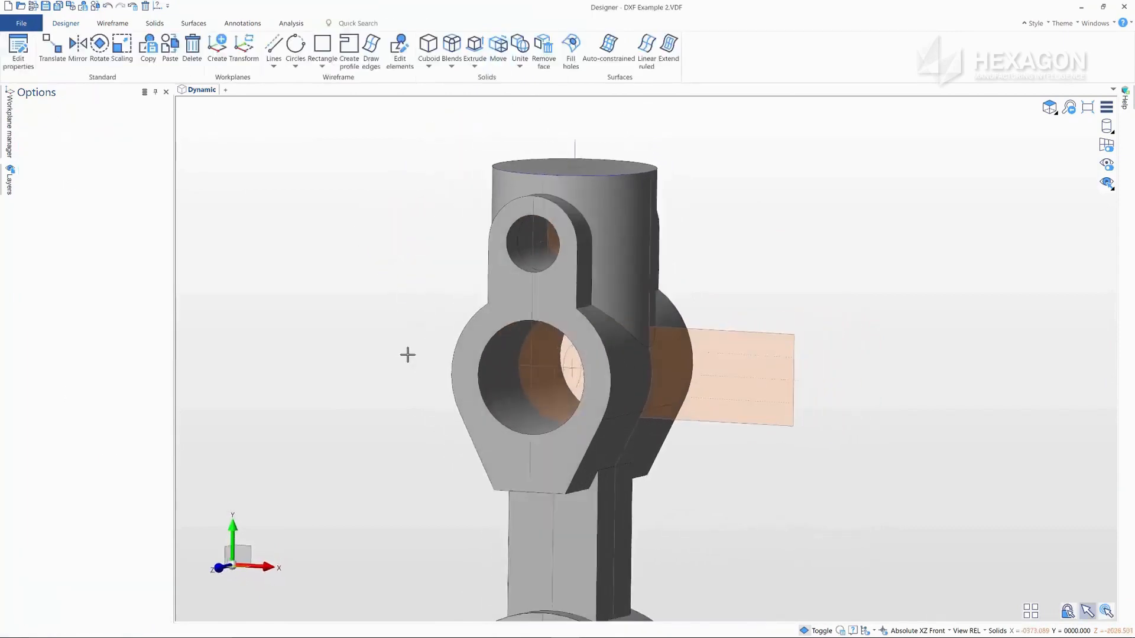
- Hide the solids and create a workplane centred on the two concentric boss circles of the wireframe view
click(10, 182)
click(79, 108)
click(136, 258)
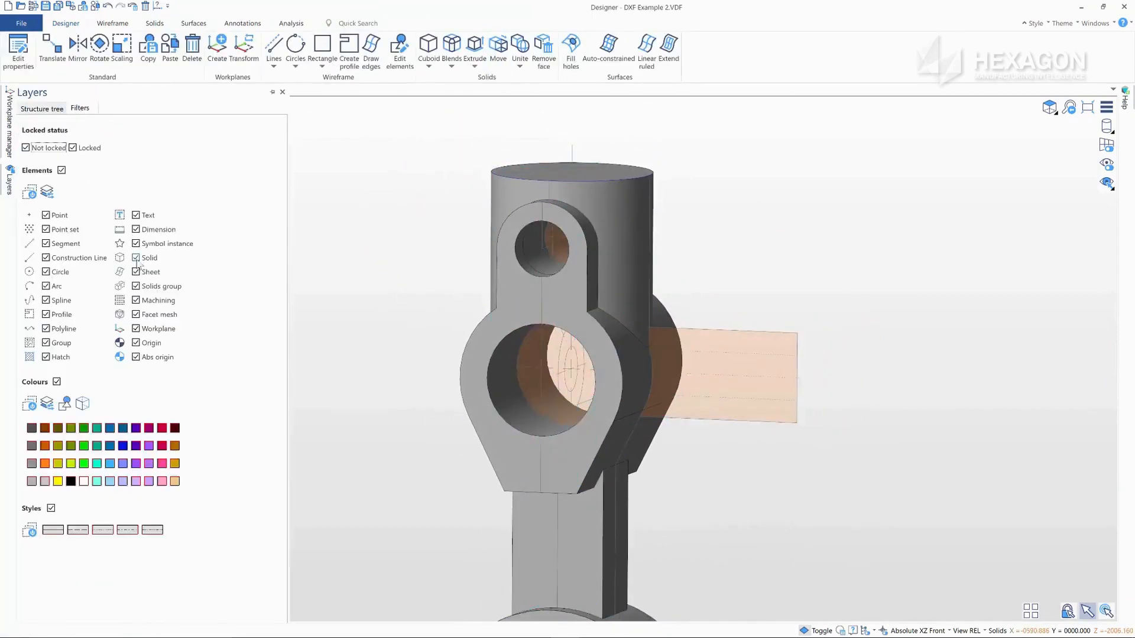
click(217, 45)
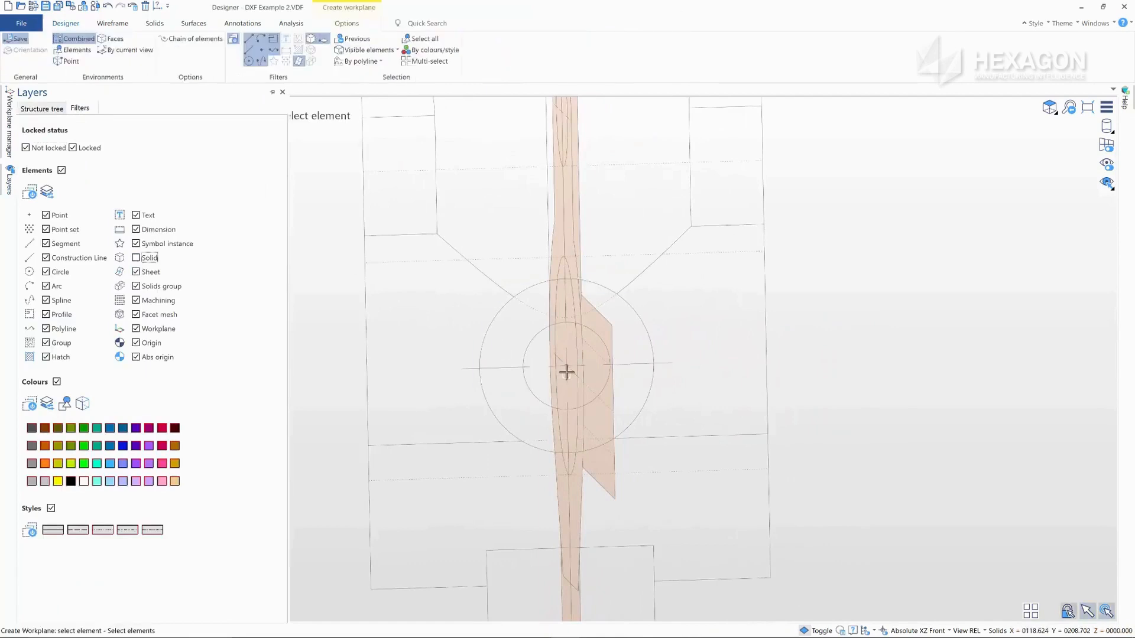
click(567, 367)
click(604, 365)
right_click(718, 374)
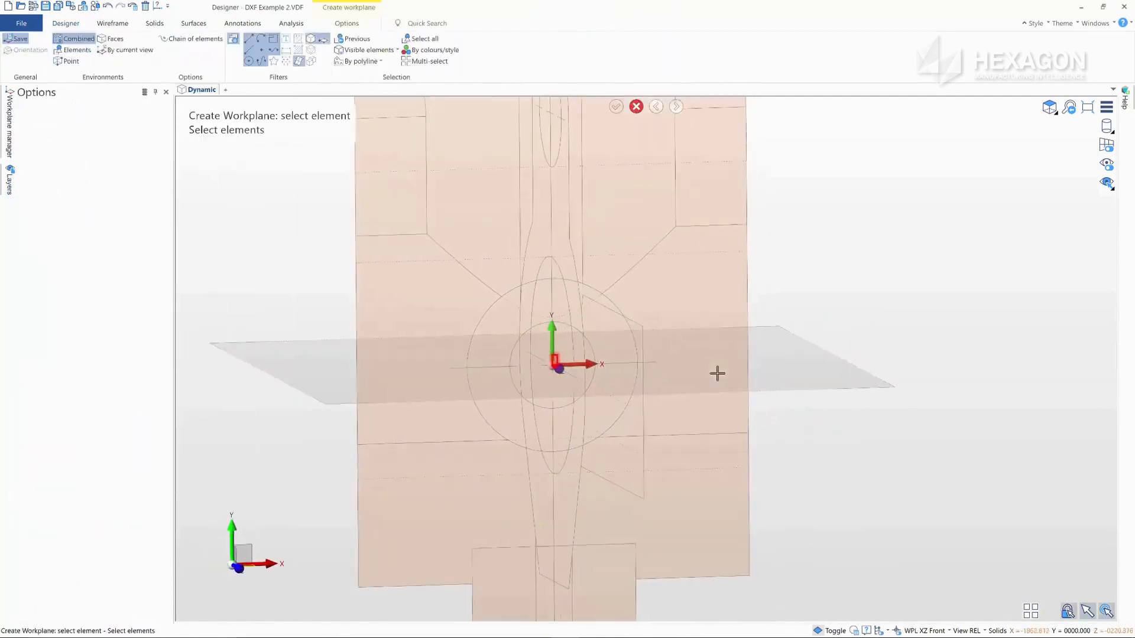
right_click(717, 373)
- Select all regions of the ring between the two concentric circles as elements to extrude, leaving the inner circle open
click(478, 49)
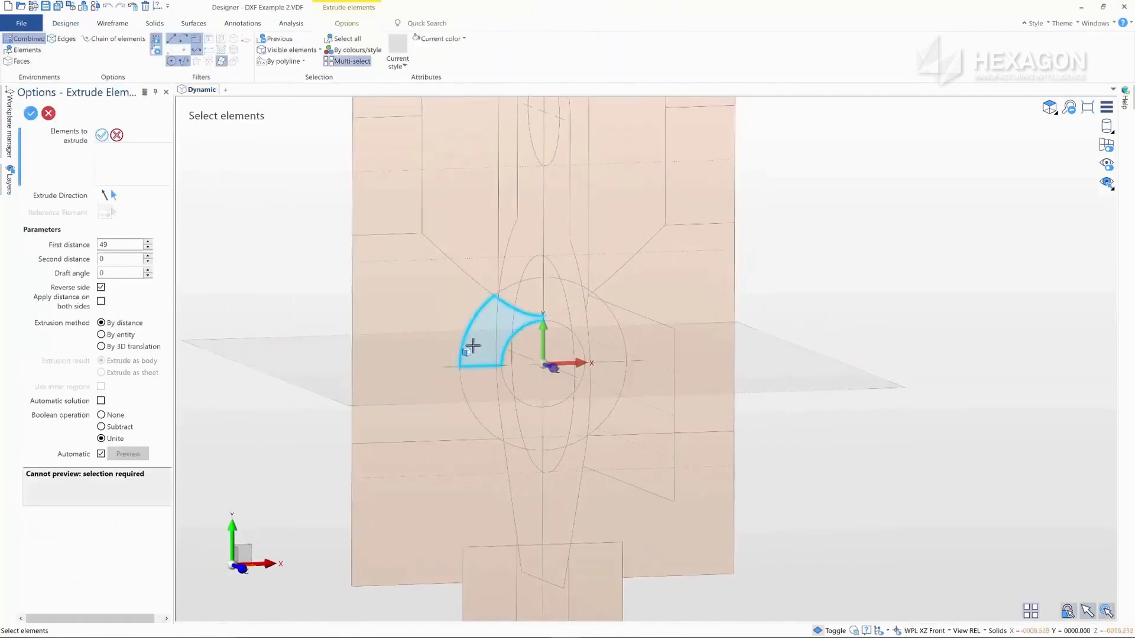
middle_drag(478, 384, 627, 423)
click(627, 423)
scroll(596, 443, up, 2)
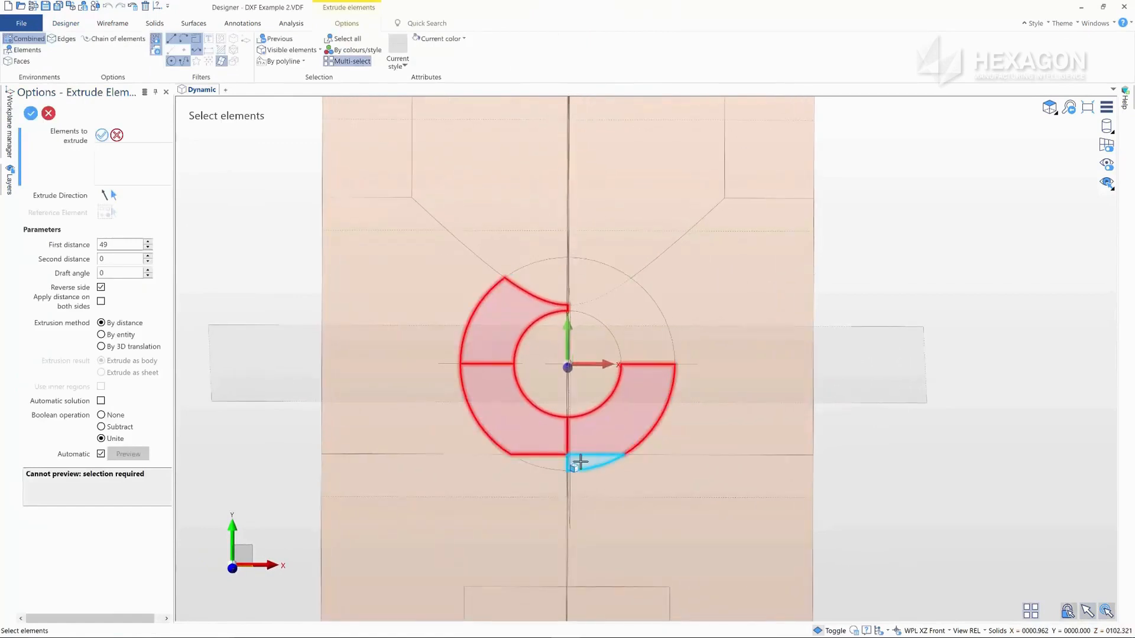
click(579, 462)
click(555, 461)
click(625, 385)
middle_drag(545, 280, 557, 283)
- Show the solids again and set the ring's extrusion to a first distance of 62.5 outward, uniting it with the body
click(10, 183)
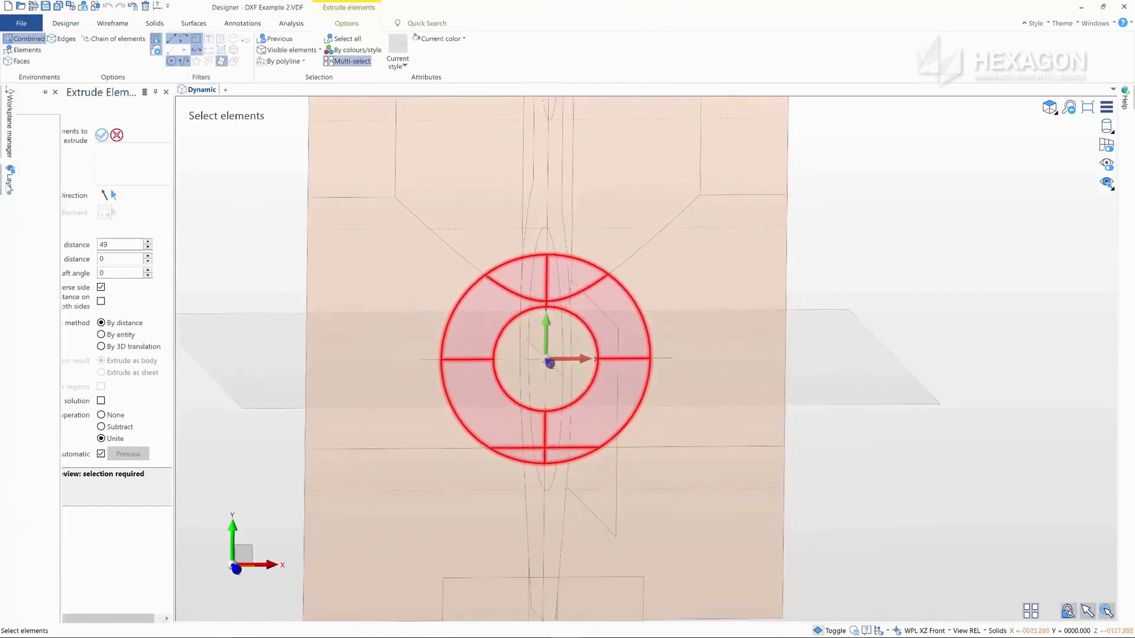
click(137, 258)
scroll(352, 299, down, 3)
middle_drag(352, 299, 452, 308)
right_click(462, 363)
scroll(416, 317, down, 2)
click(535, 235)
scroll(813, 371, up, 1)
mouse_move(813, 371)
middle_down()
mouse_move(843, 376)
mouse_move(830, 374)
middle_up()
scroll(830, 373, up, 1)
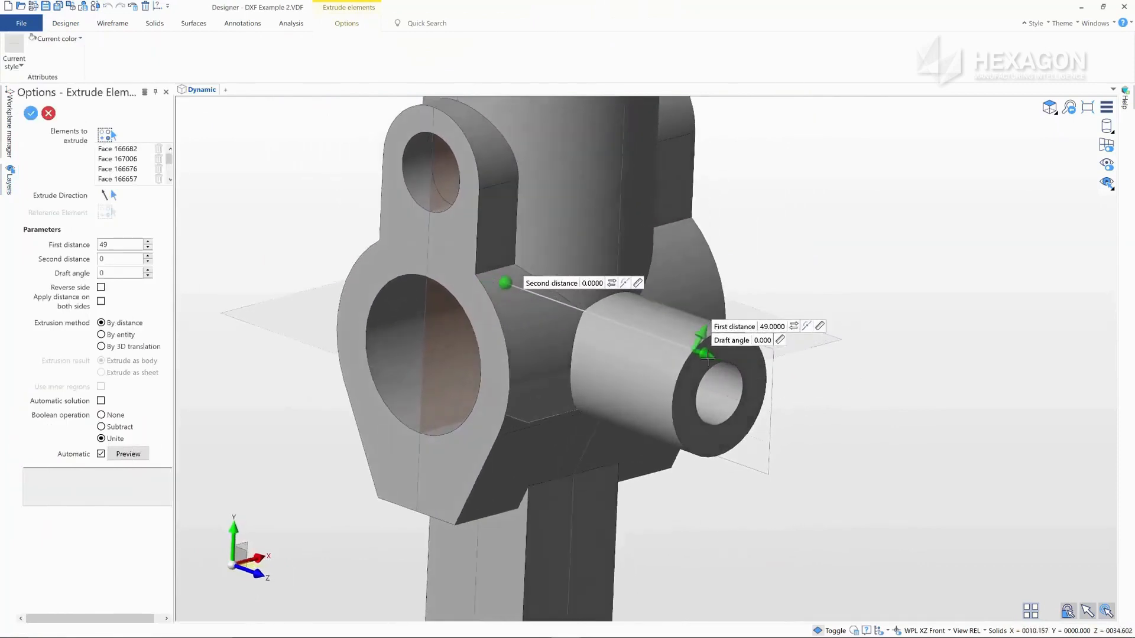
drag(706, 354, 777, 353)
scroll(820, 423, down, 4)
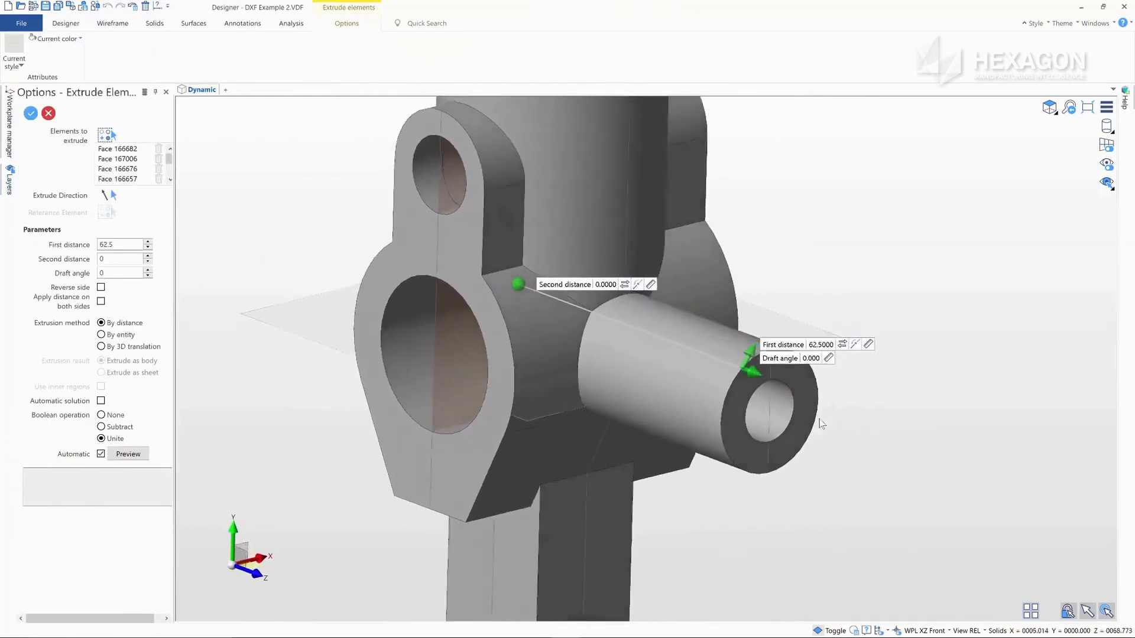
- Move the boss extrusion's second distance outward to keep the large bore clear, and accept the extrusion
middle_drag(820, 423, 842, 426)
scroll(828, 428, up, 1)
scroll(842, 426, up, 1)
drag(560, 317, 637, 338)
middle_drag(641, 355, 651, 354)
scroll(643, 358, down, 2)
right_click(650, 354)
scroll(651, 354, down, 2)
right_click(651, 354)
scroll(651, 354, down, 1)
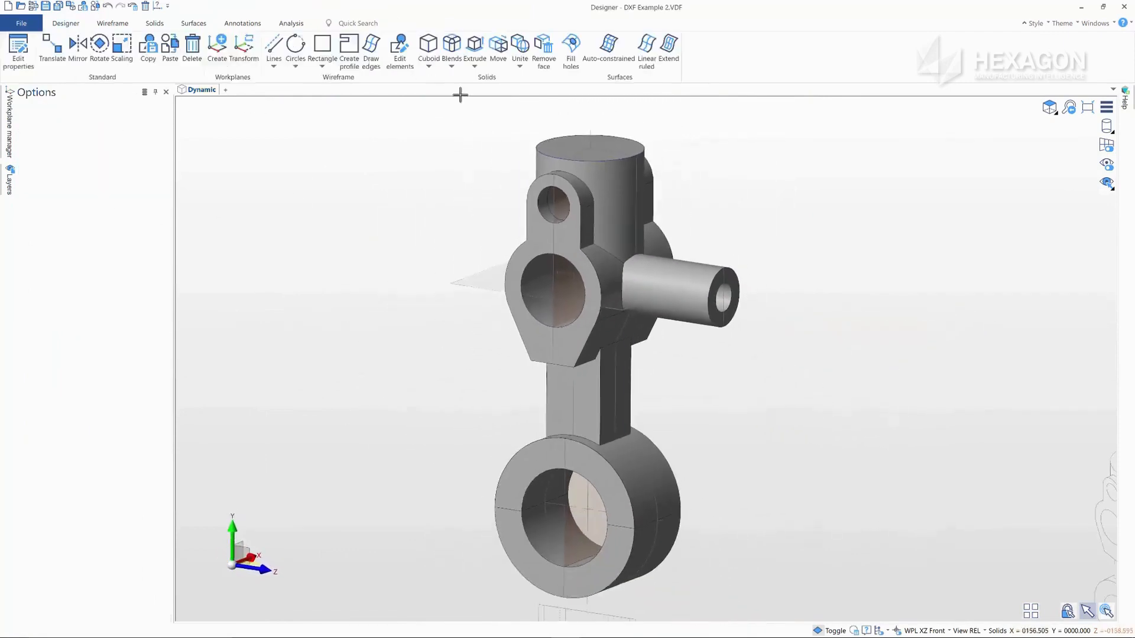
- Hide the Wireframe elements and the Views layer
click(10, 182)
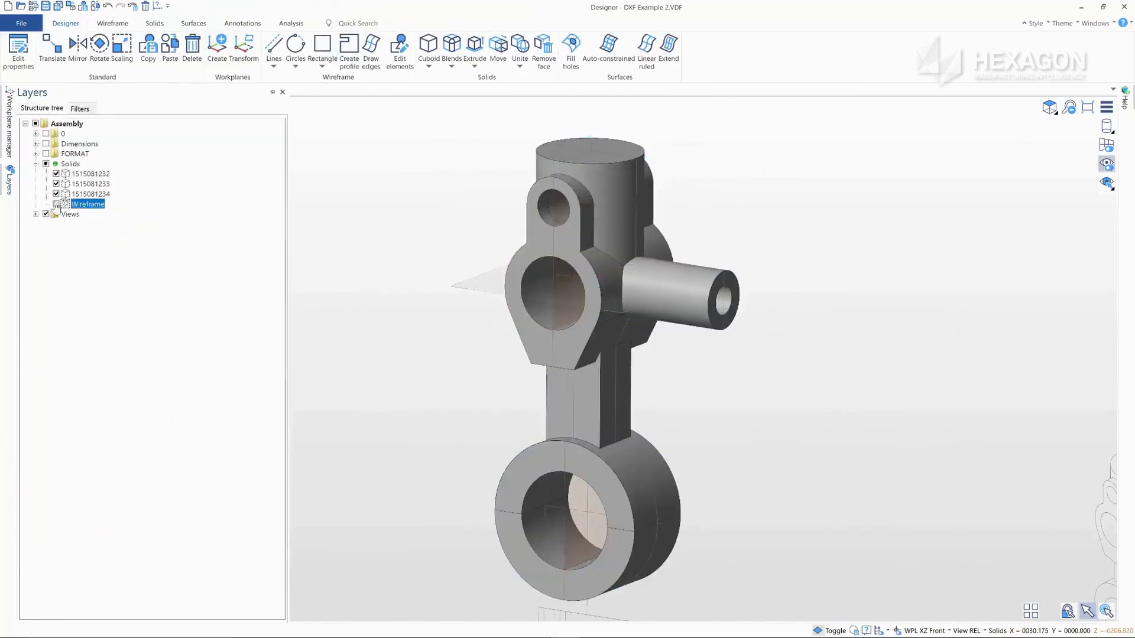
click(46, 214)
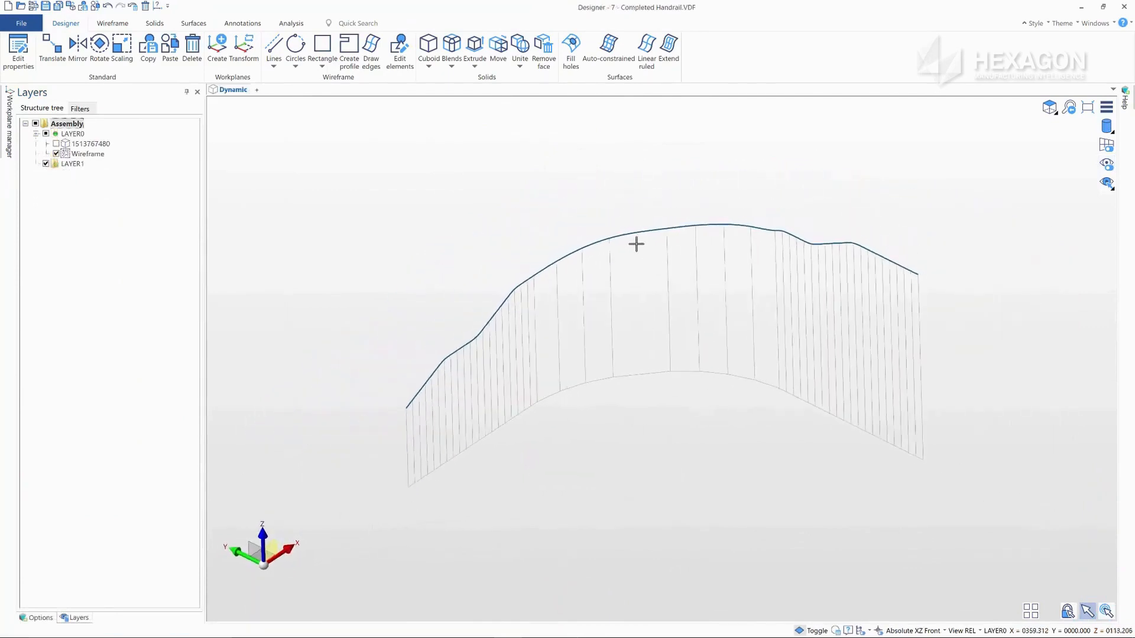
- In the top view, sketch a slot 15 long from its centre, and a thin rectangle of matching length centred on its upper edge
click(1051, 127)
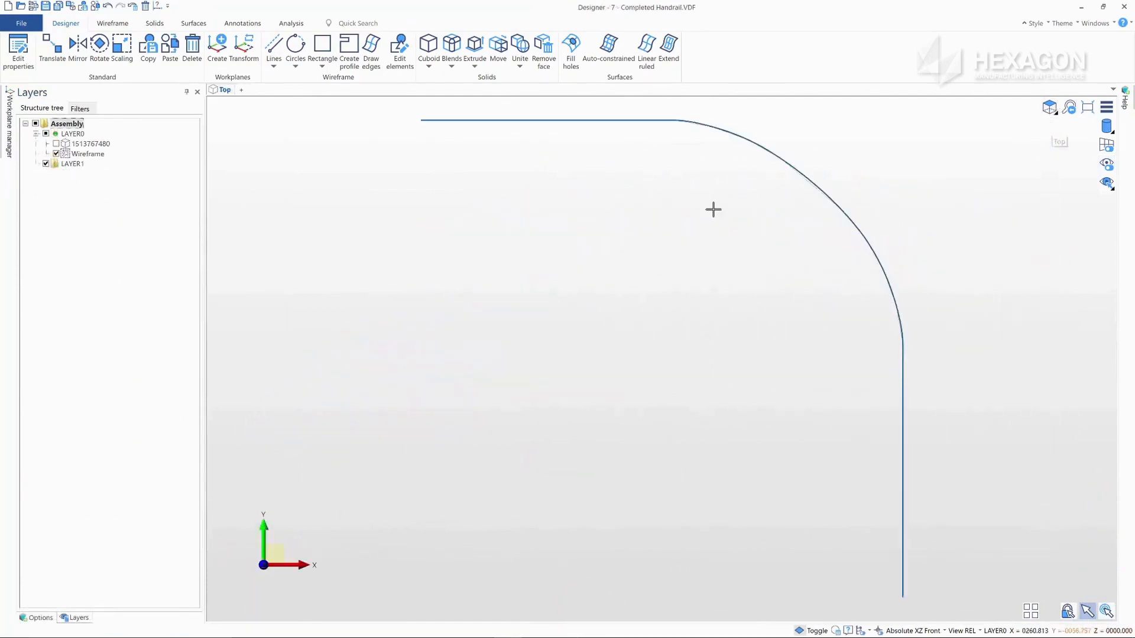
click(113, 23)
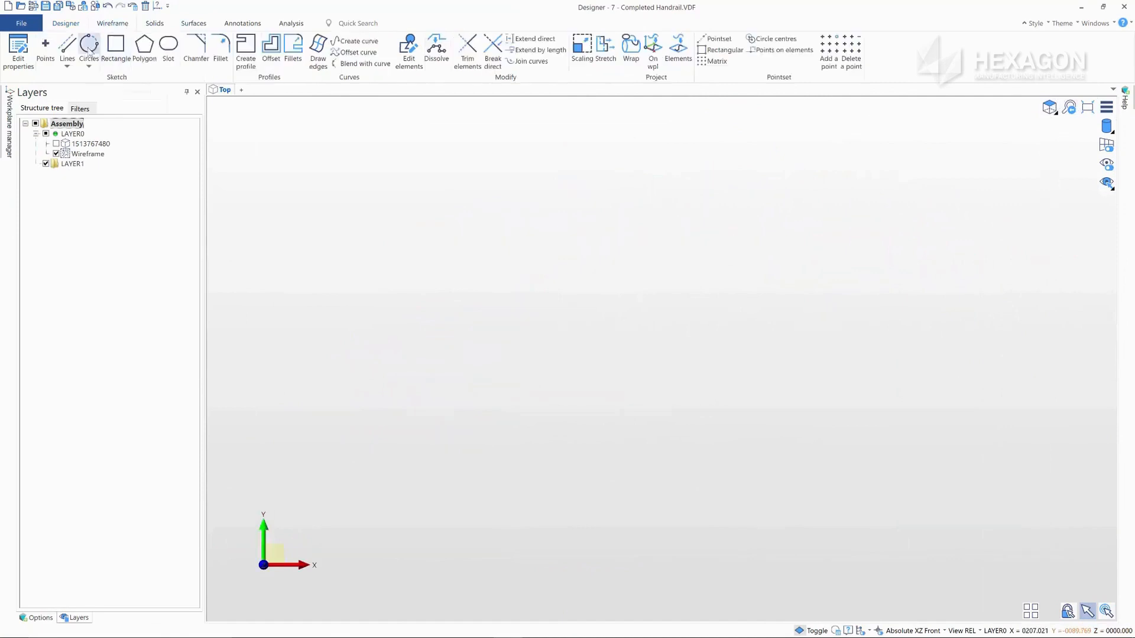
click(168, 44)
click(546, 317)
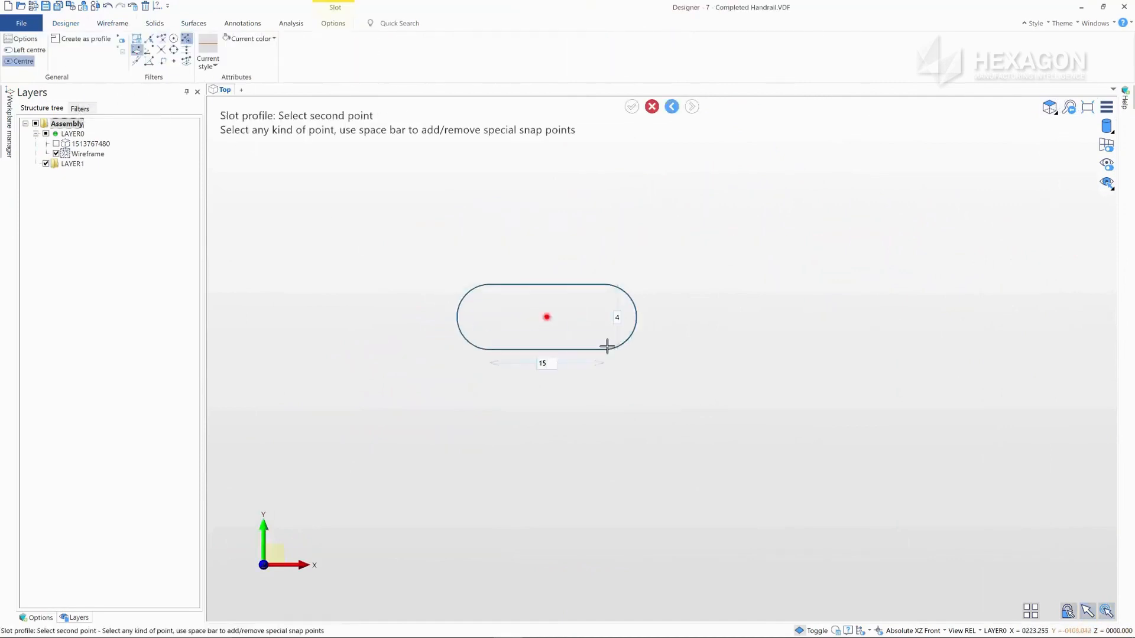
click(607, 347)
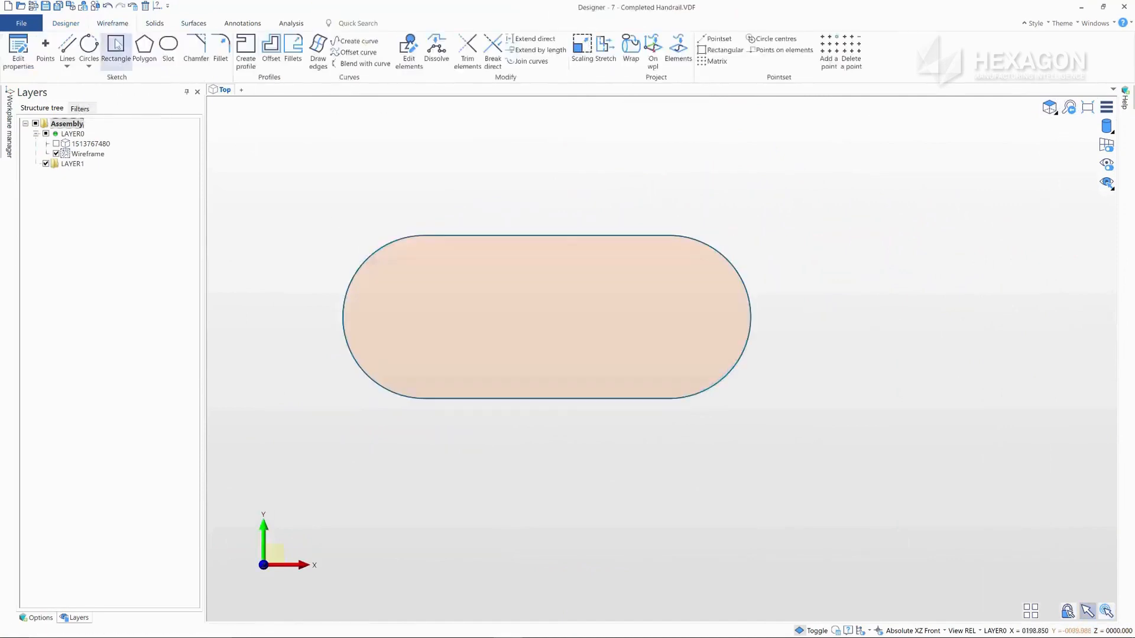
click(548, 234)
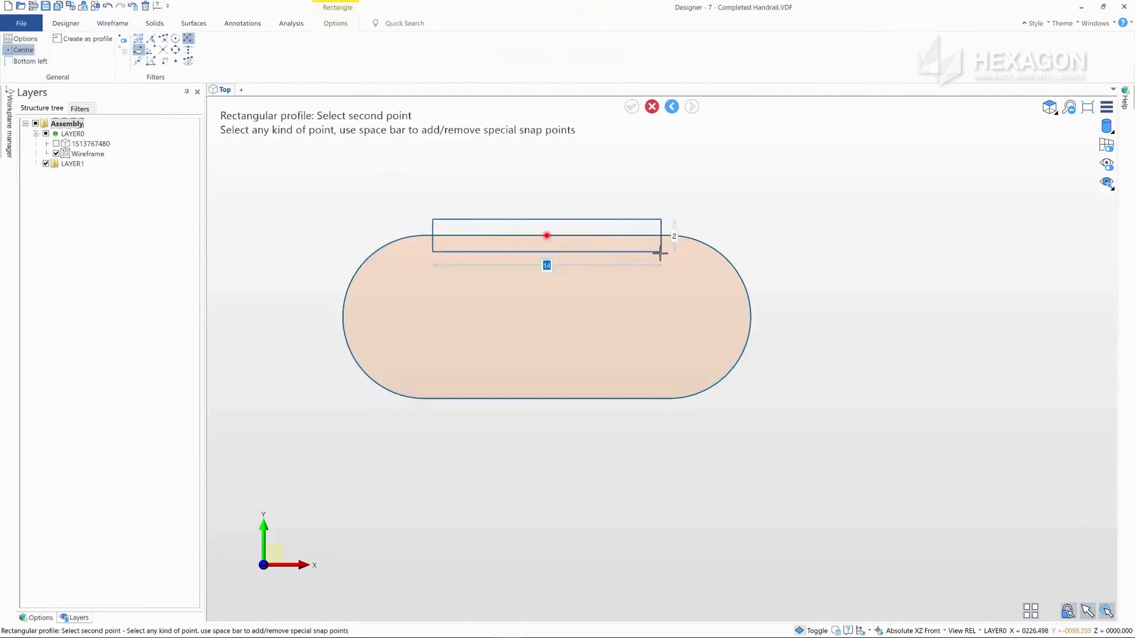
key(Return)
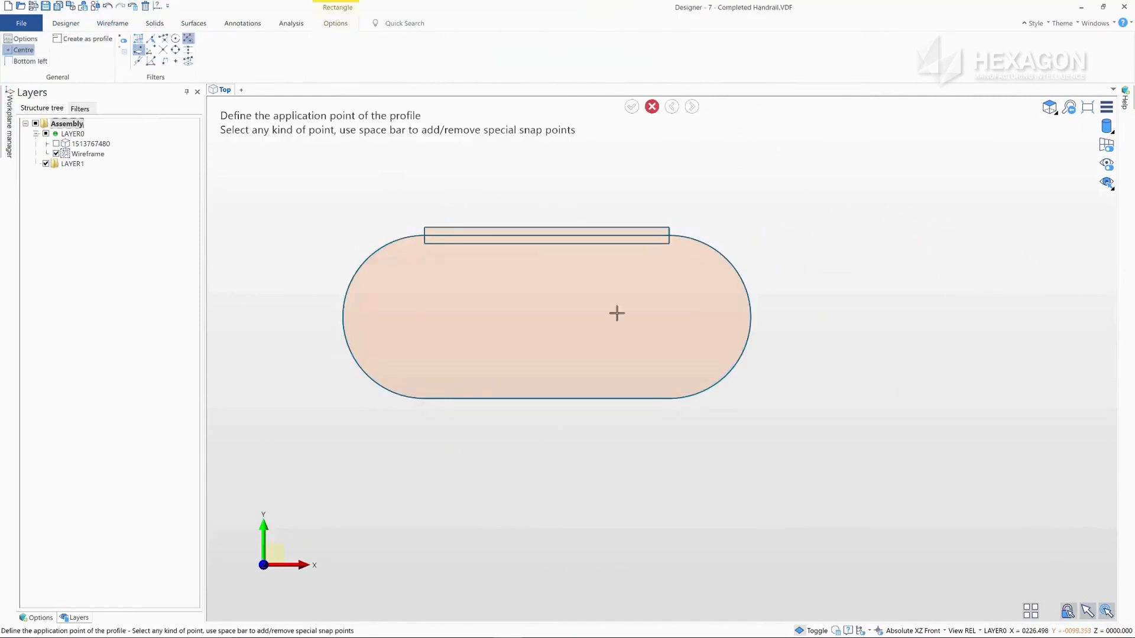
- Sketch two 5 by 3 rectangles below the slot, each with a corner on one end of its straight lower edge
click(423, 398)
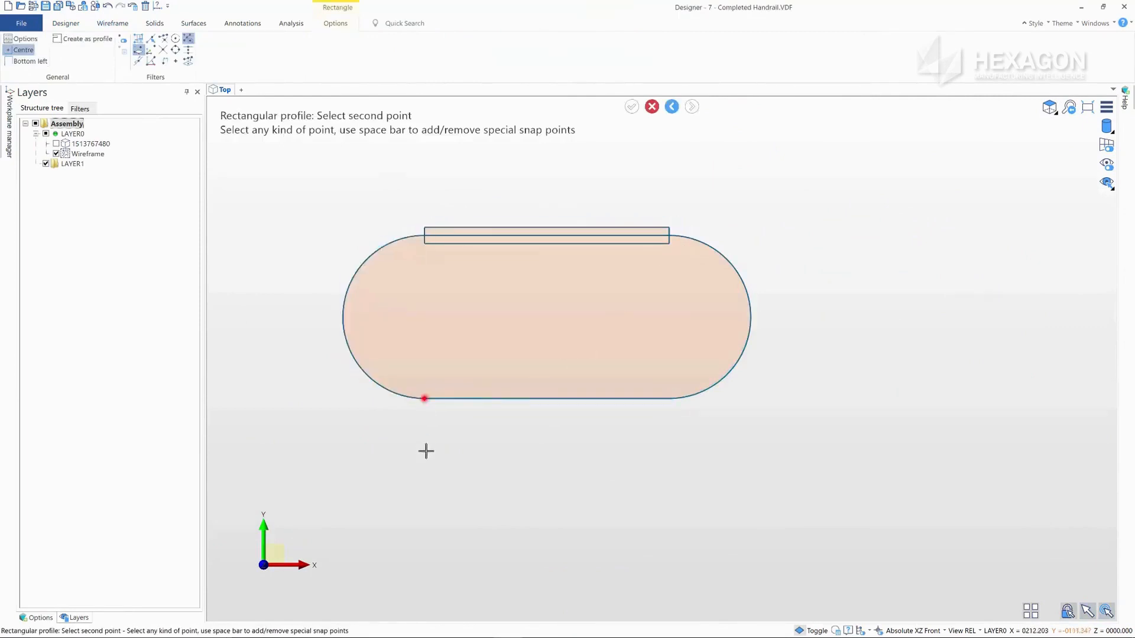
click(30, 61)
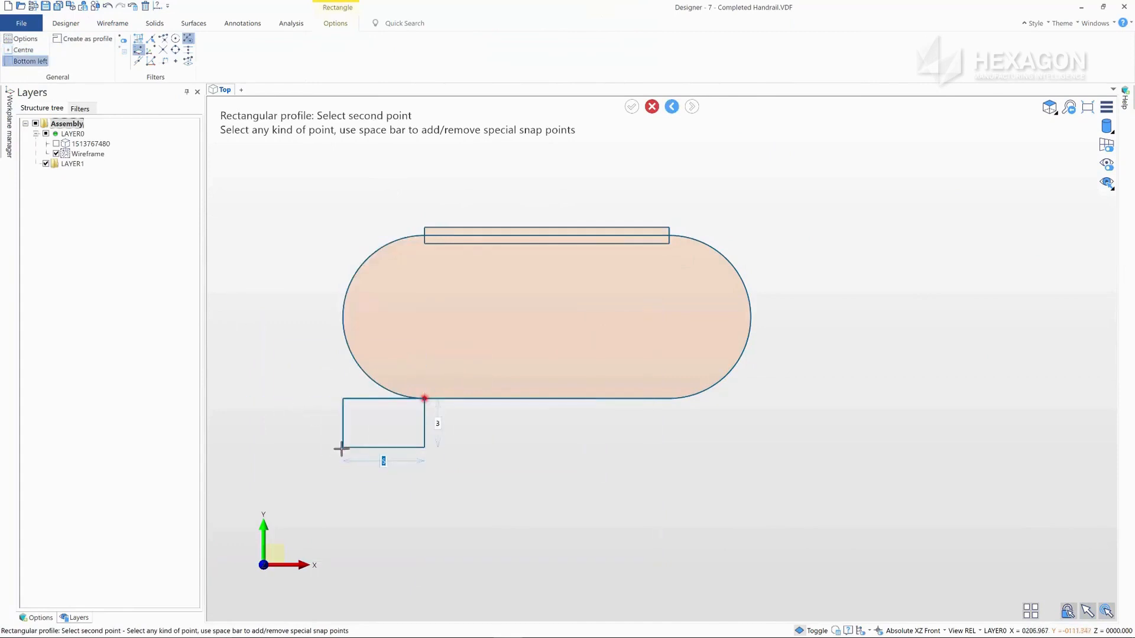
click(341, 449)
click(669, 402)
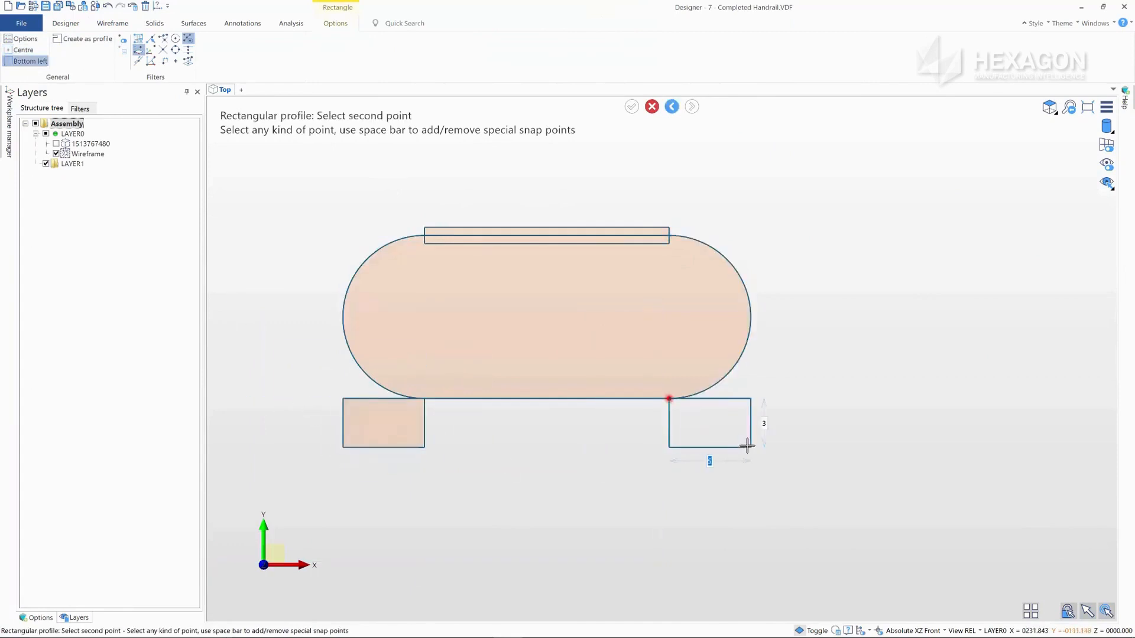
click(749, 447)
key(Escape)
- Remove the overlapping inner lines between the thin rectangle and the slot with Break direct
click(493, 51)
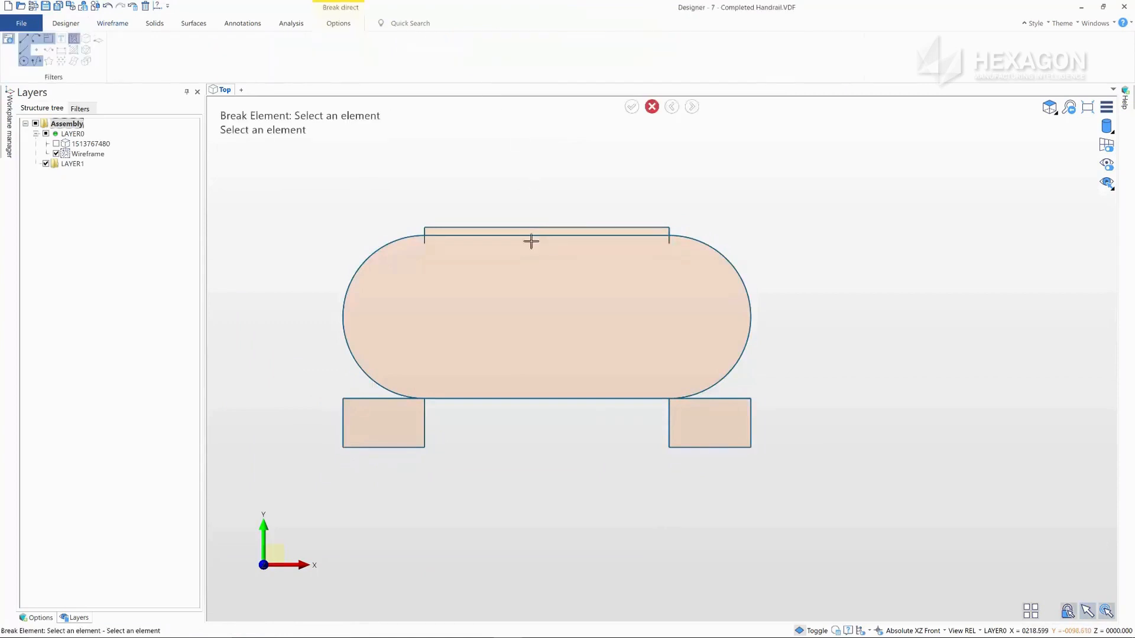
key(Escape)
- Fillet both junctions between the slot's end arcs and the tops of the lower rectangles with radius 1
click(220, 50)
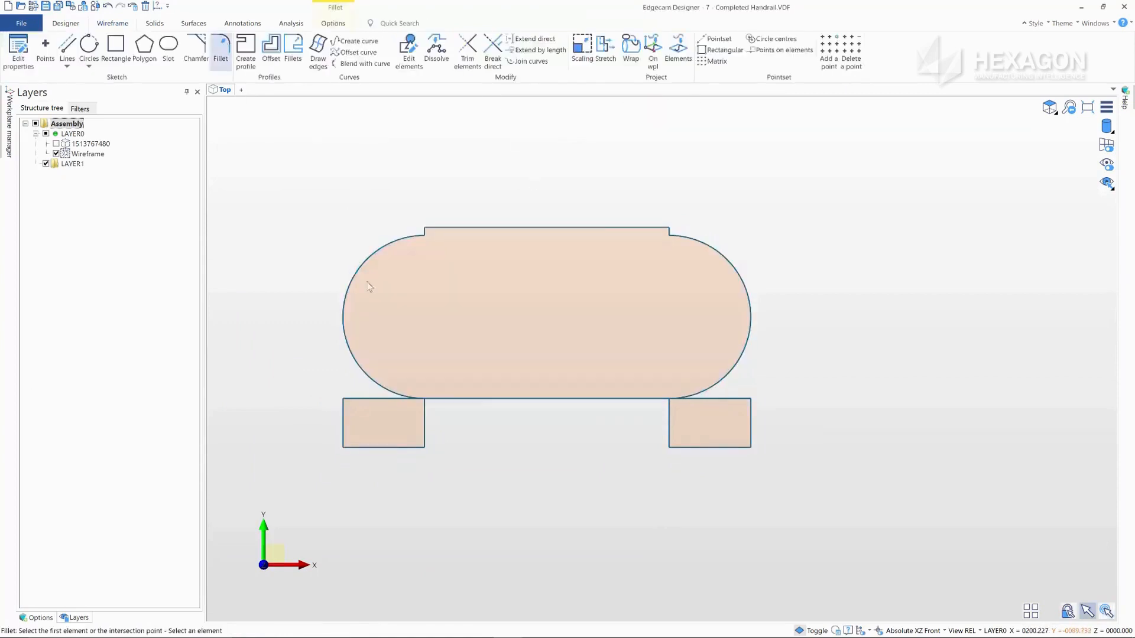
click(367, 374)
click(411, 401)
key(Return)
click(714, 384)
click(716, 400)
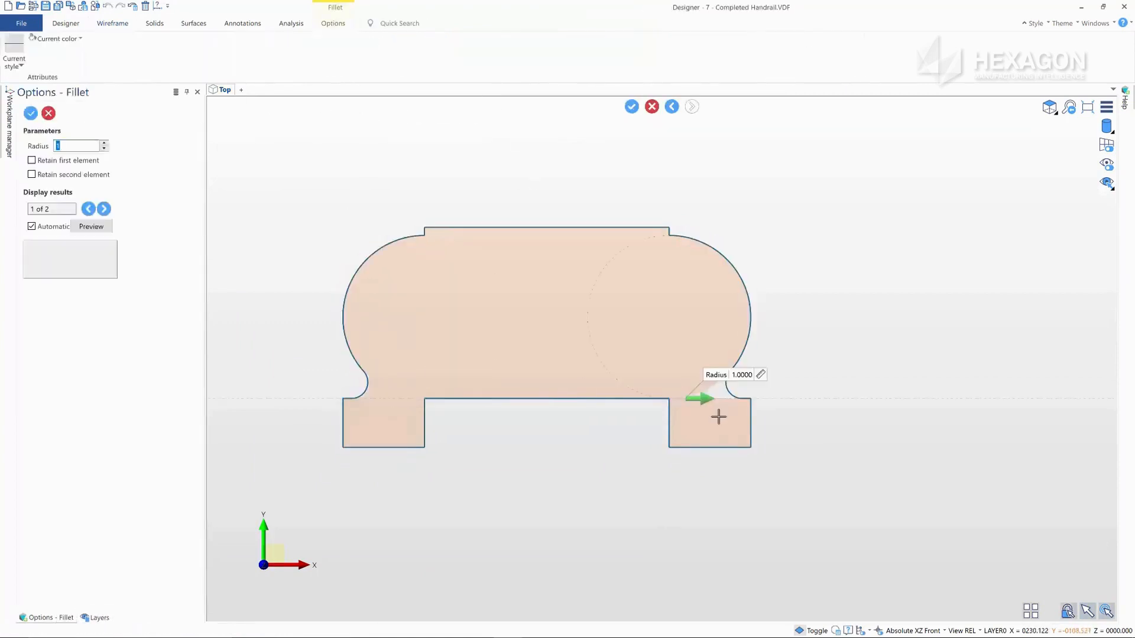
key(Return)
key(Escape)
key(Escape)
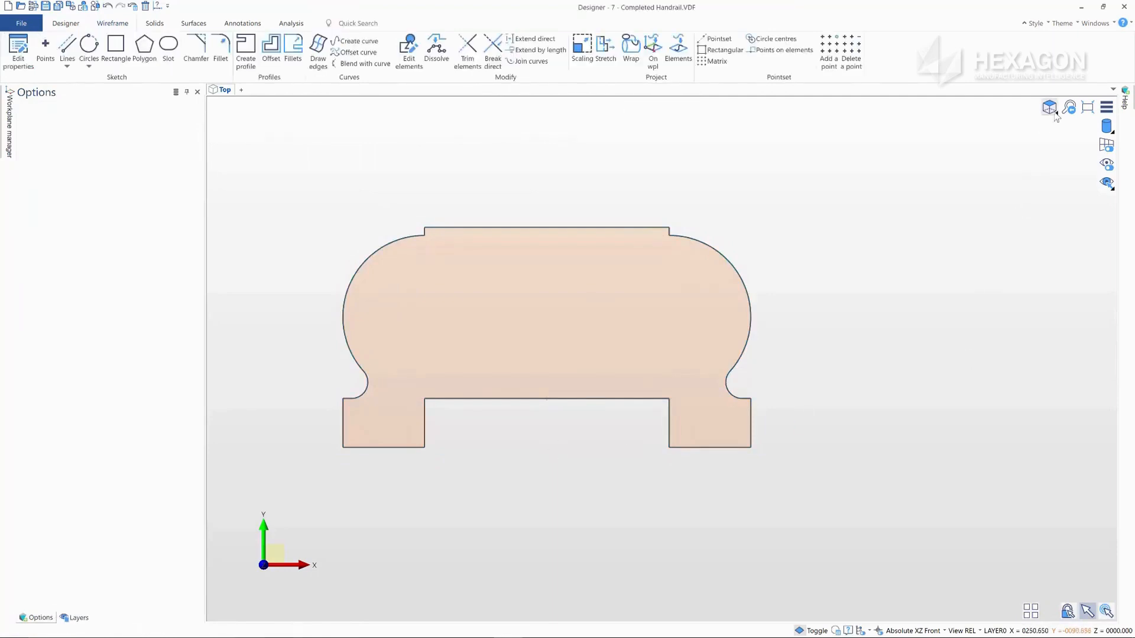
- Build a 1 Drive 2 shape surface along the upper handrail path, using the sketched profile as shape curve with its application points
click(1044, 255)
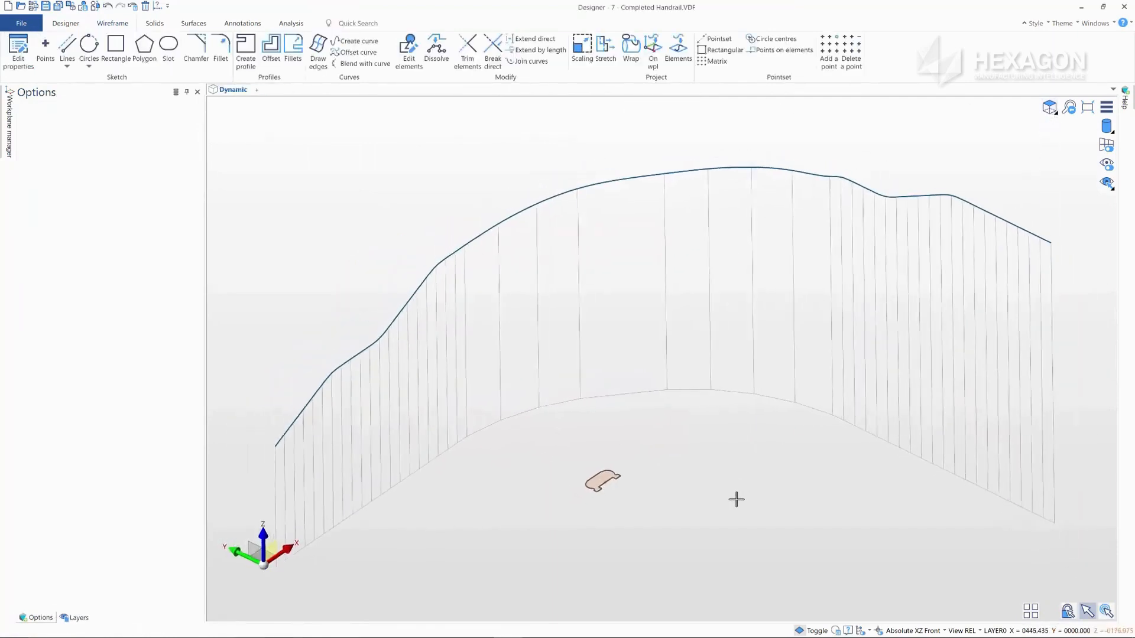
click(194, 24)
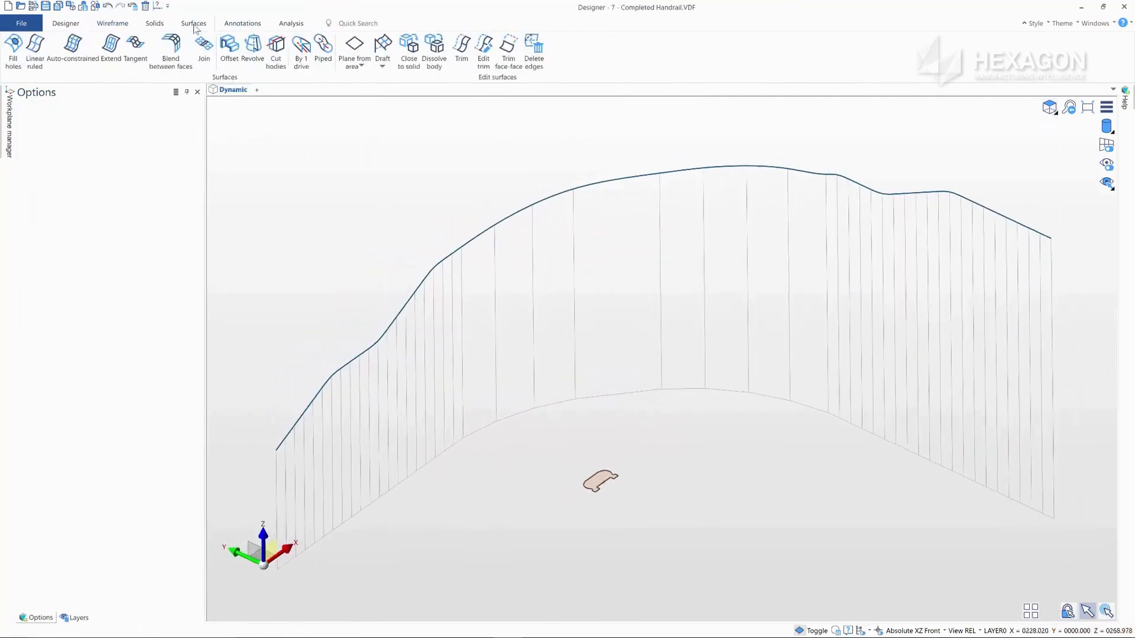
click(302, 47)
click(470, 233)
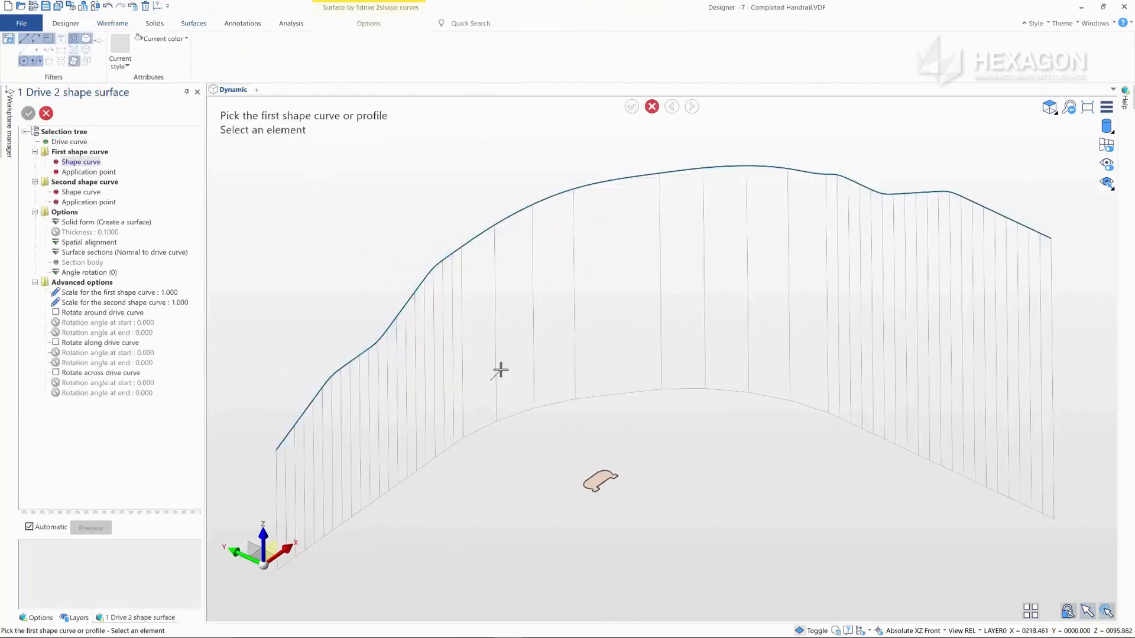
click(597, 482)
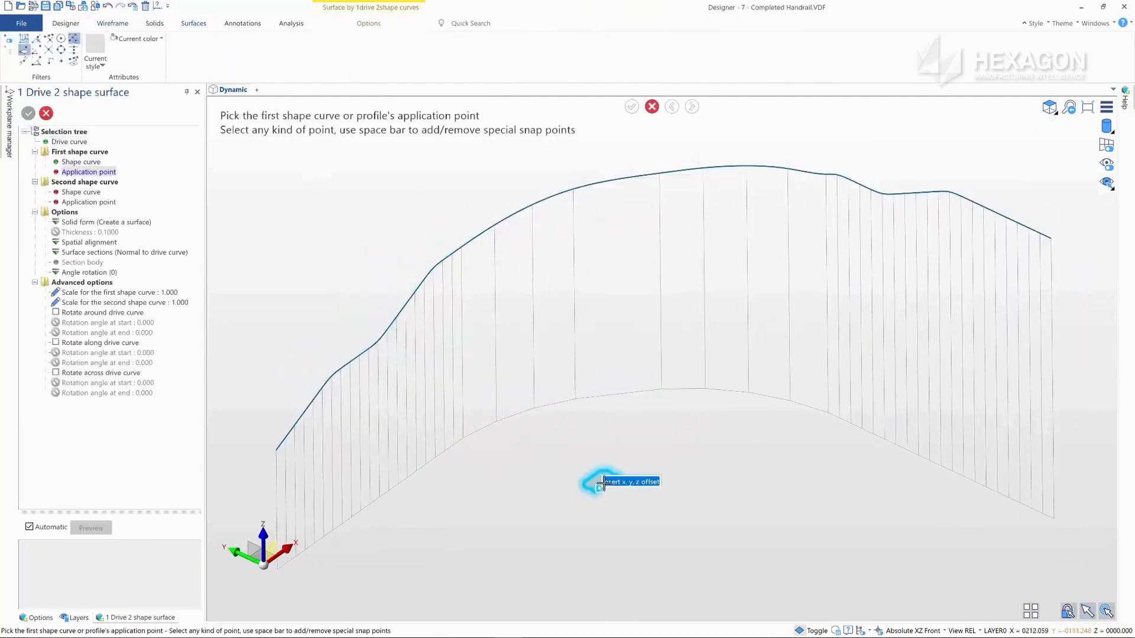
scroll(599, 484, up, 2)
click(602, 480)
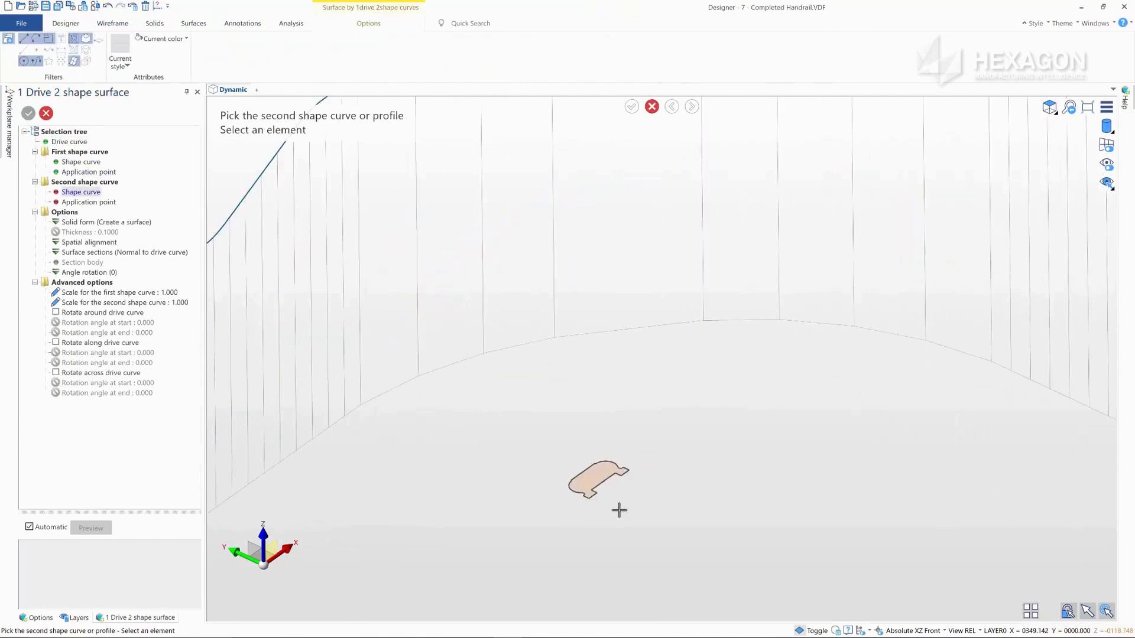
click(575, 489)
click(602, 492)
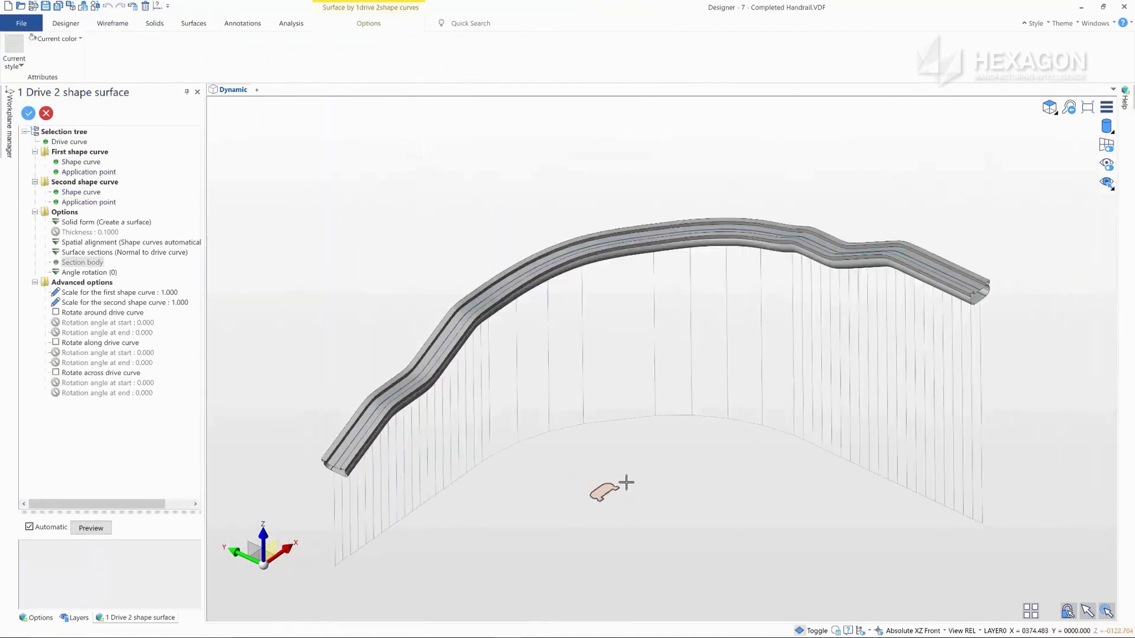
- Set the sweep's angle rotation to 180, make its form a closed solid, and create the handrail
click(66, 307)
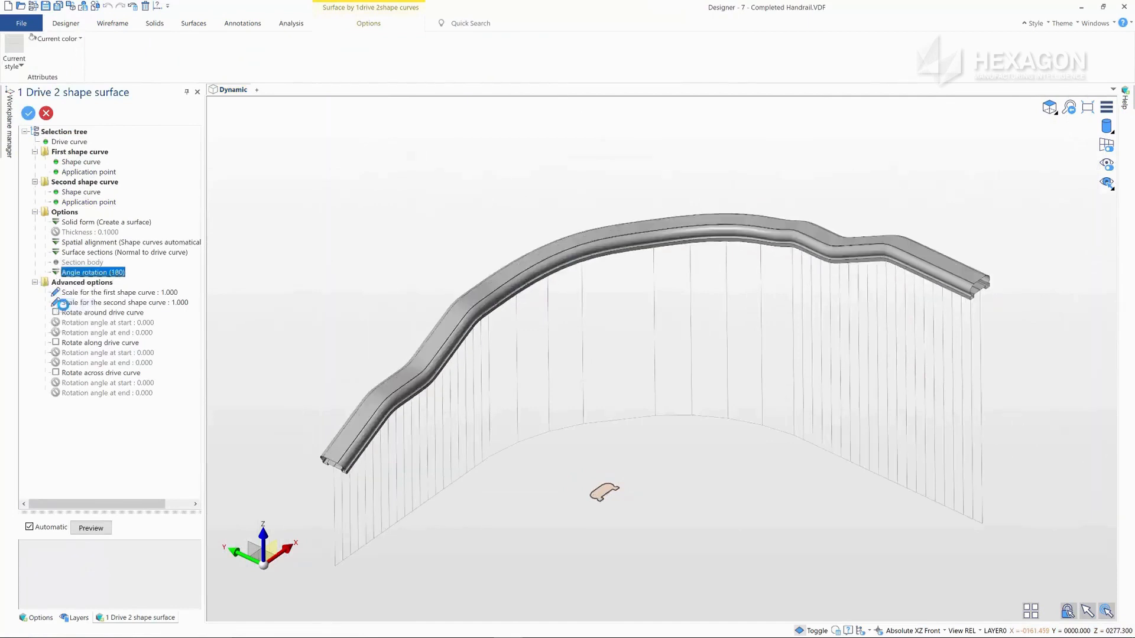
click(57, 222)
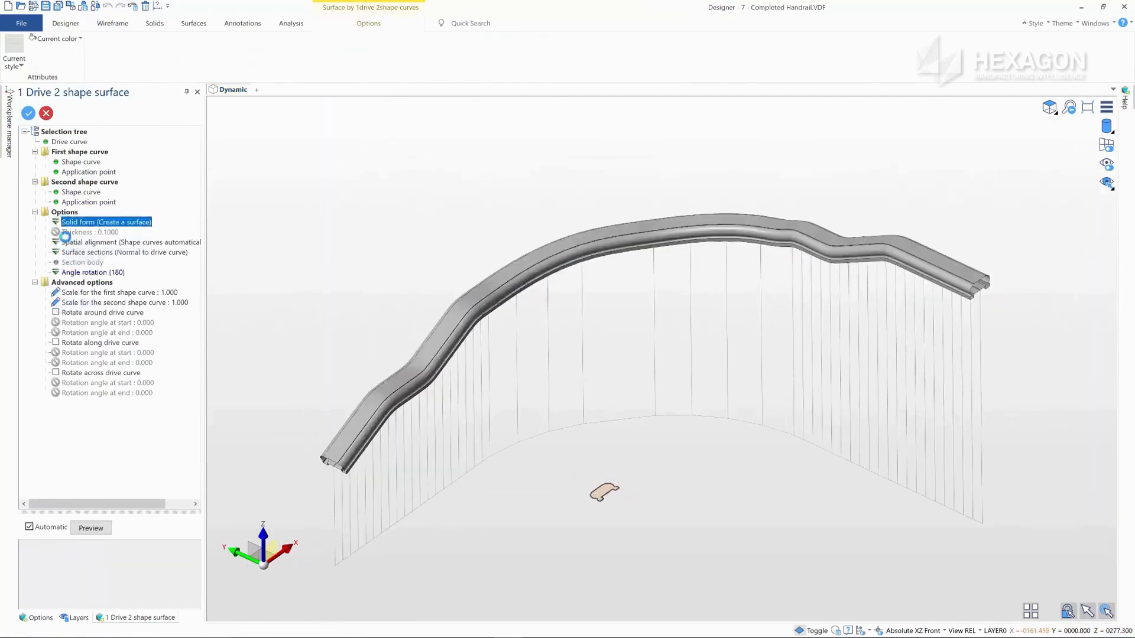
click(28, 113)
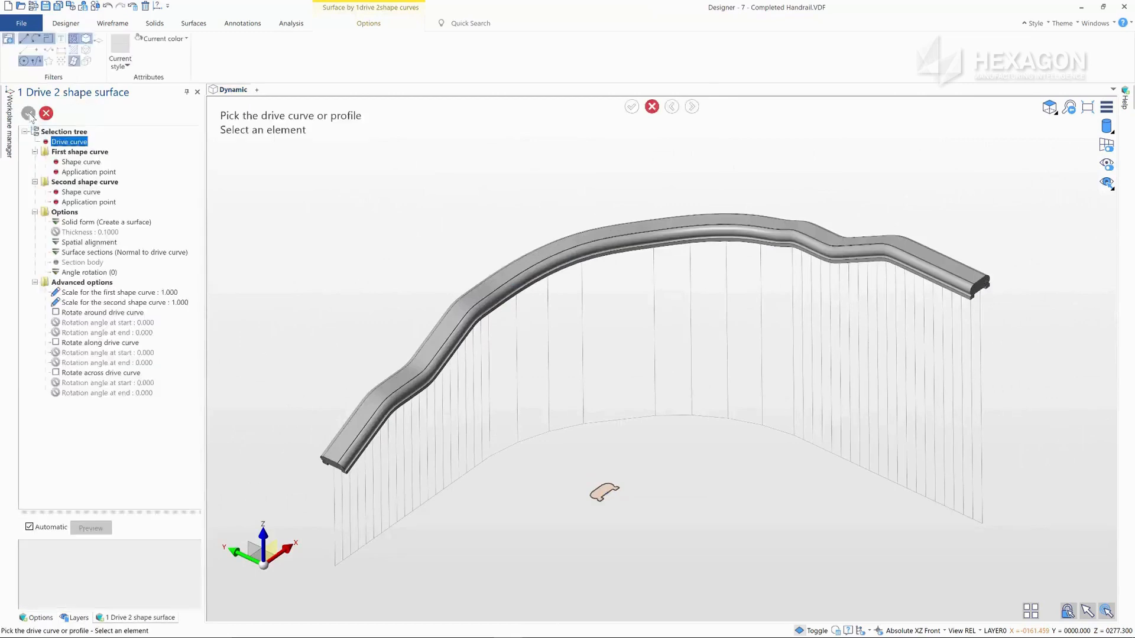
click(46, 113)
click(56, 163)
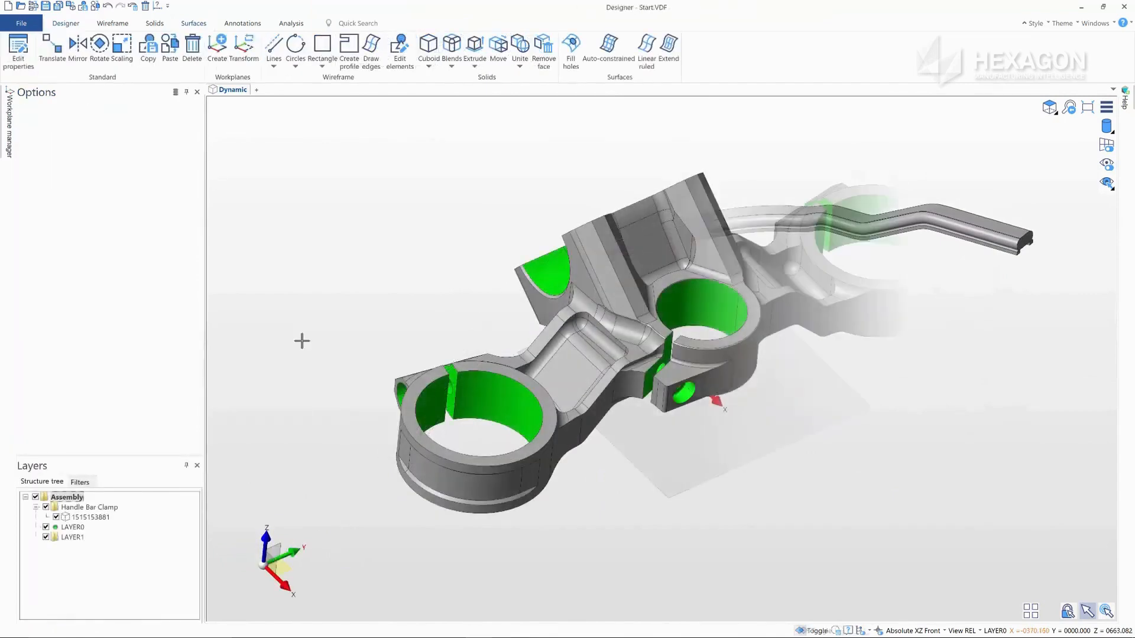
- Create a rectangular cuboid base plate underneath the handlebar clamp, with its outline extending beyond the whole part
click(427, 46)
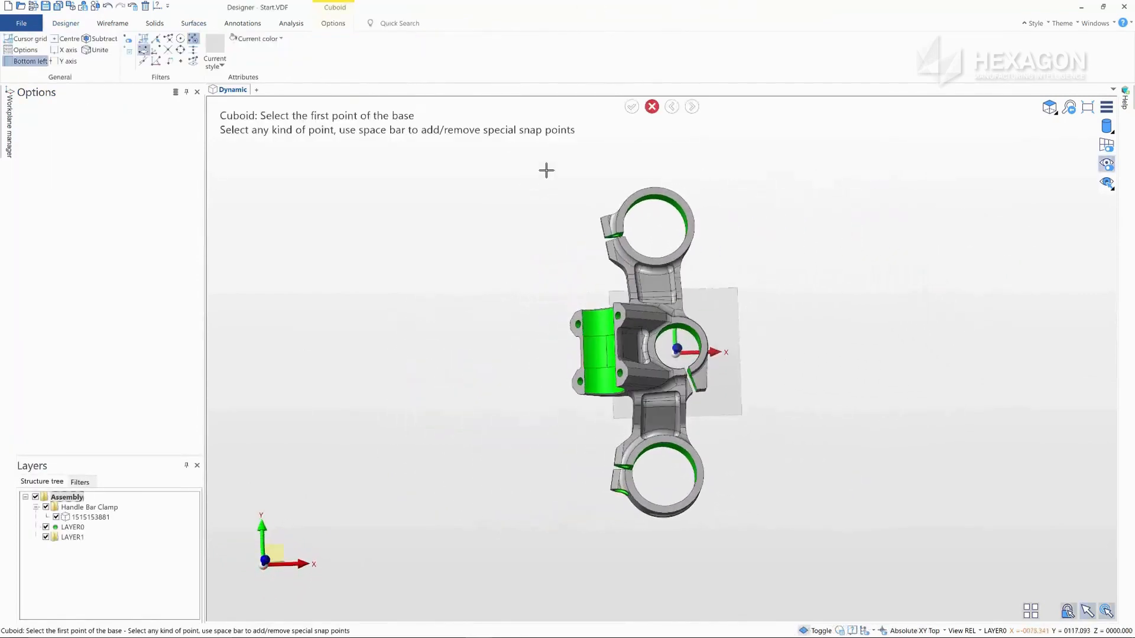
click(545, 171)
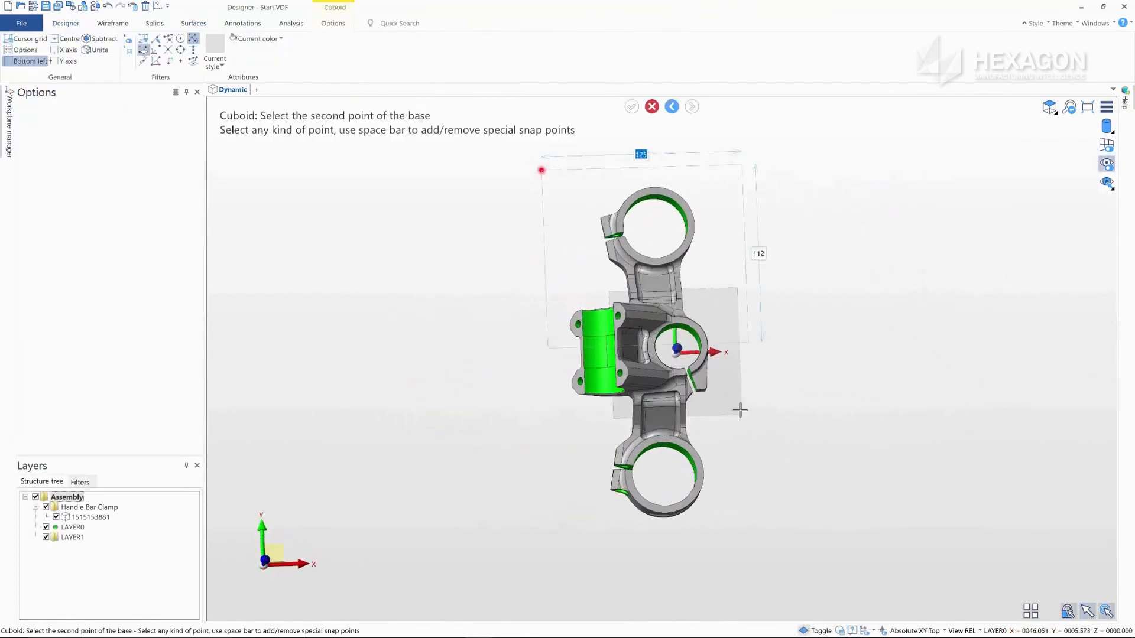
click(779, 538)
click(748, 569)
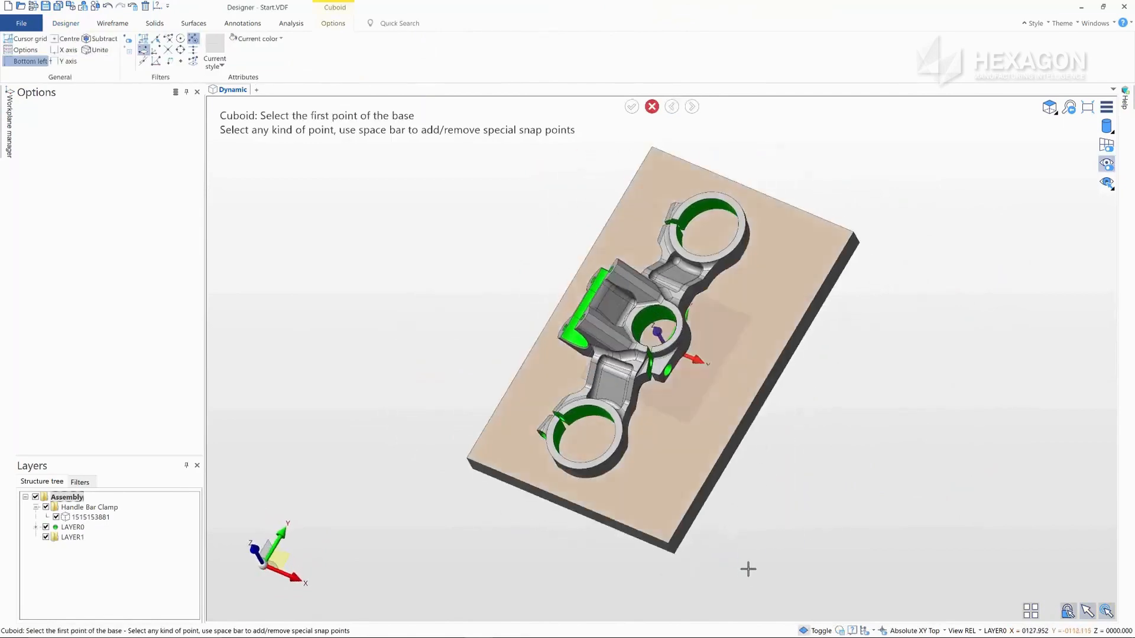
key(Escape)
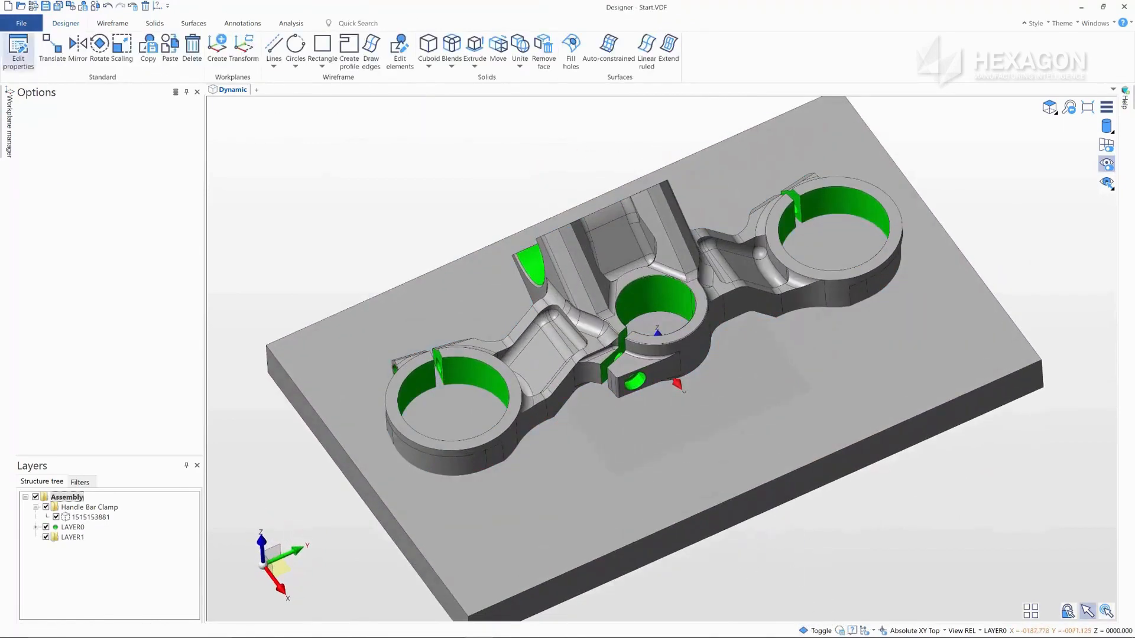
- Change the base plate's colour to orange in its element properties
click(18, 52)
click(340, 330)
click(151, 132)
click(126, 171)
right_click(332, 182)
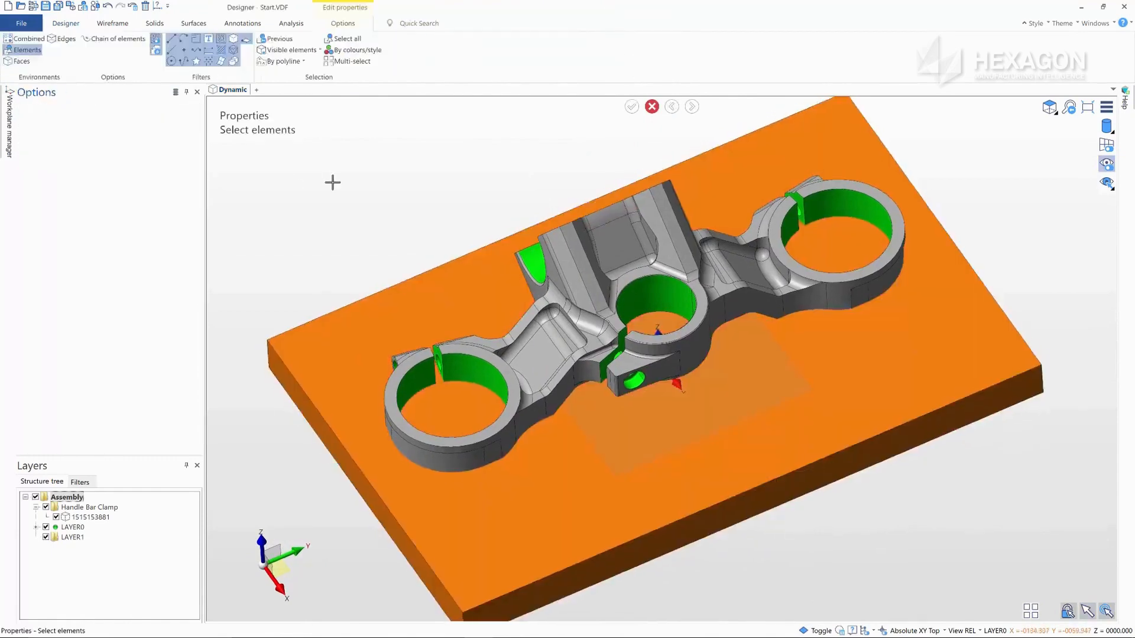
key(Escape)
- Cut a cavity into the orange plate with the clamp as retained tool body, and hide the Handle Bar Clamp layer
click(155, 24)
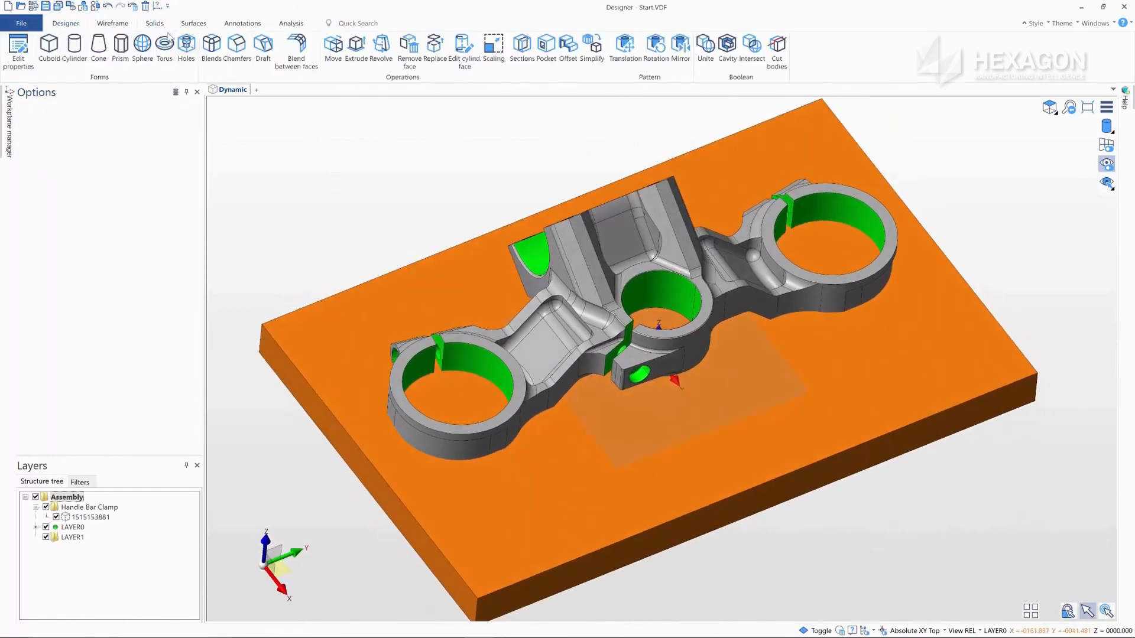
click(454, 287)
click(482, 350)
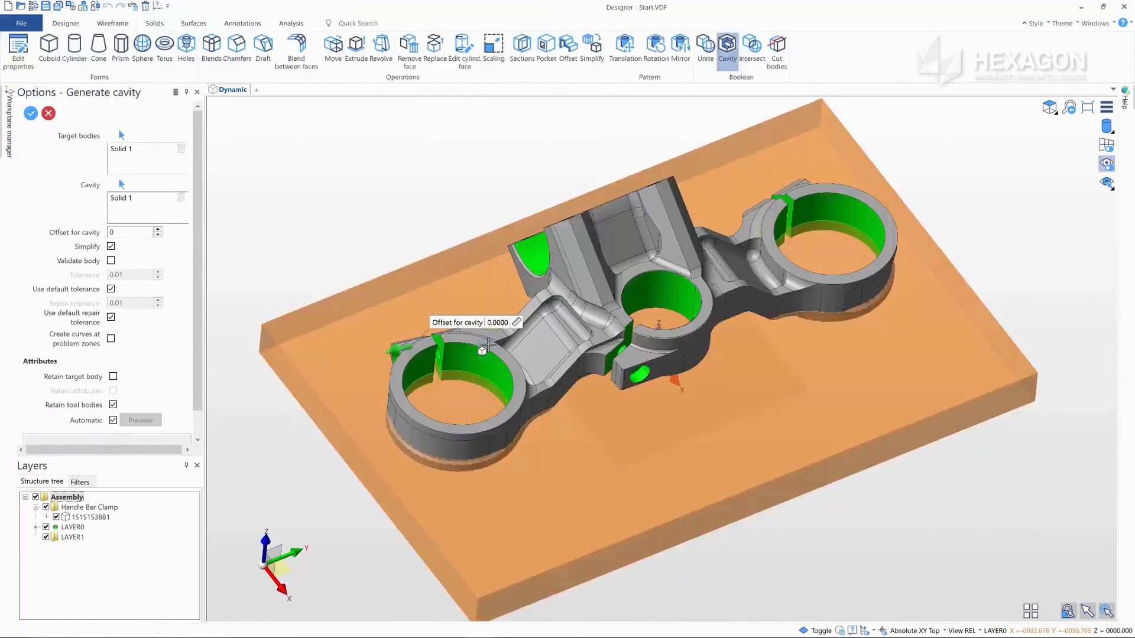
middle_drag(427, 261, 396, 220)
right_click(395, 220)
click(46, 508)
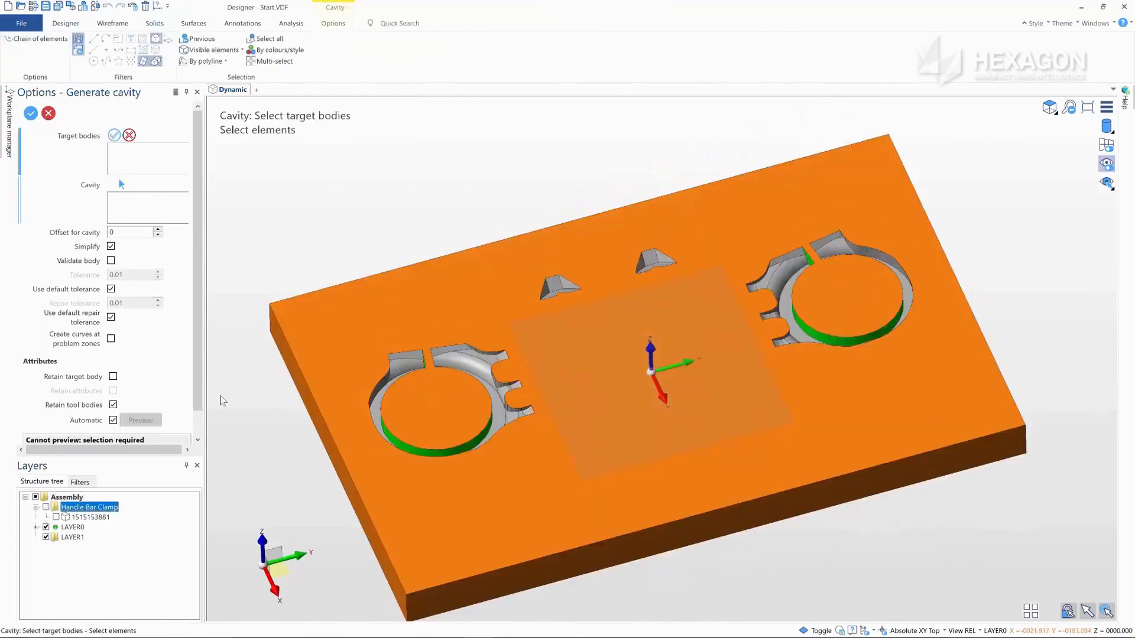
middle_drag(435, 298, 497, 132)
right_click(705, 129)
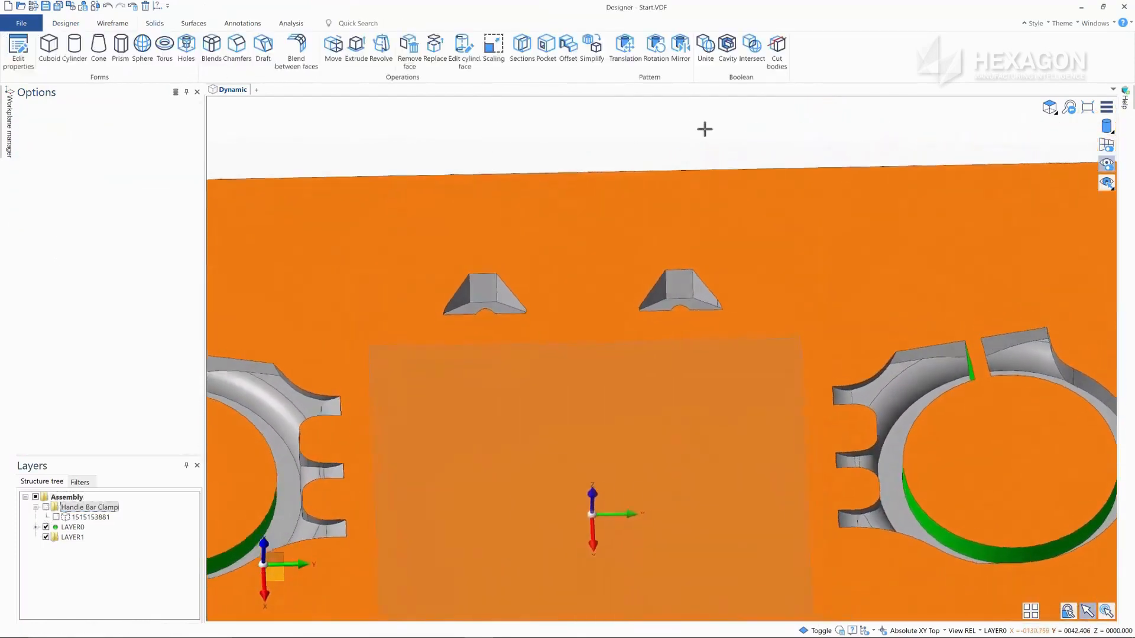
- Delete and heal the small rounded faces along the edges of the two wedge-shaped pockets in the plate
click(414, 51)
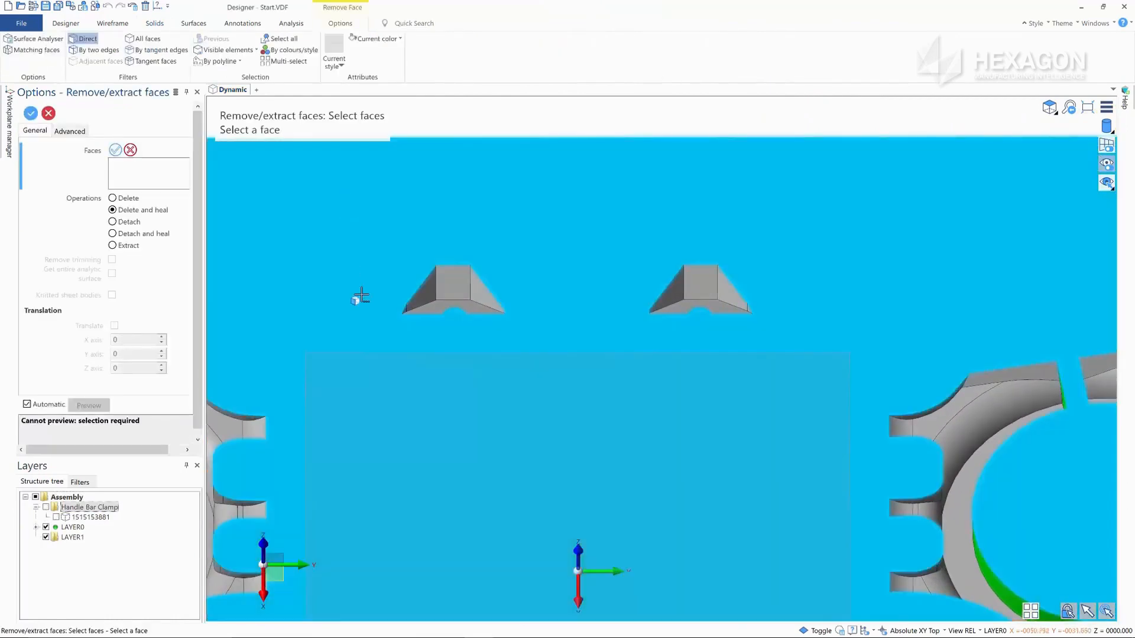
drag(364, 254, 816, 350)
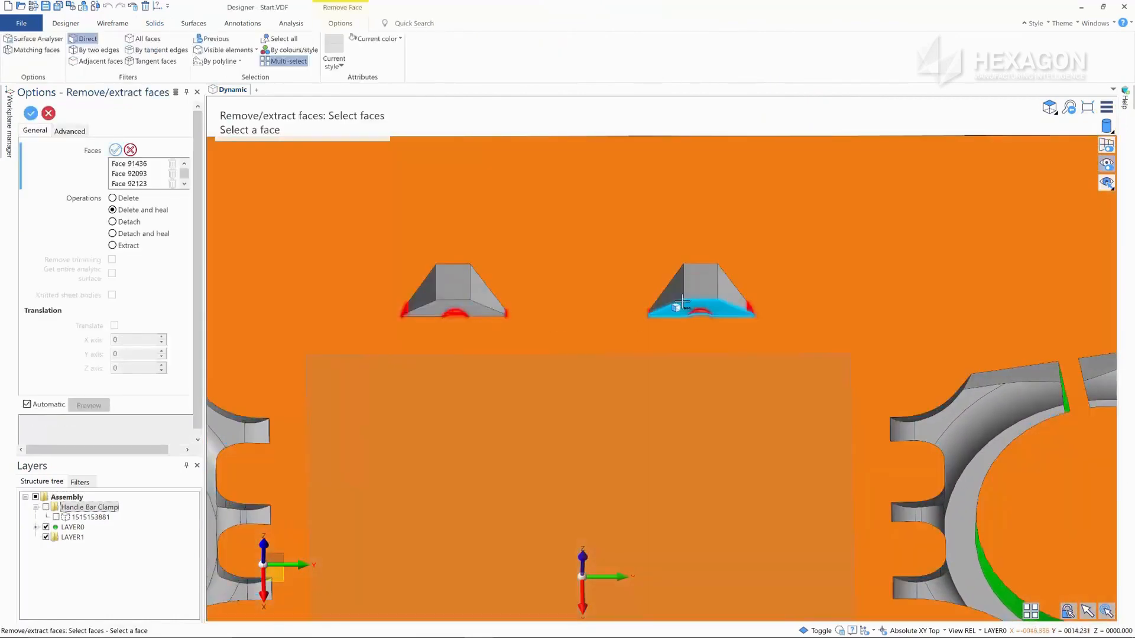
right_click(601, 322)
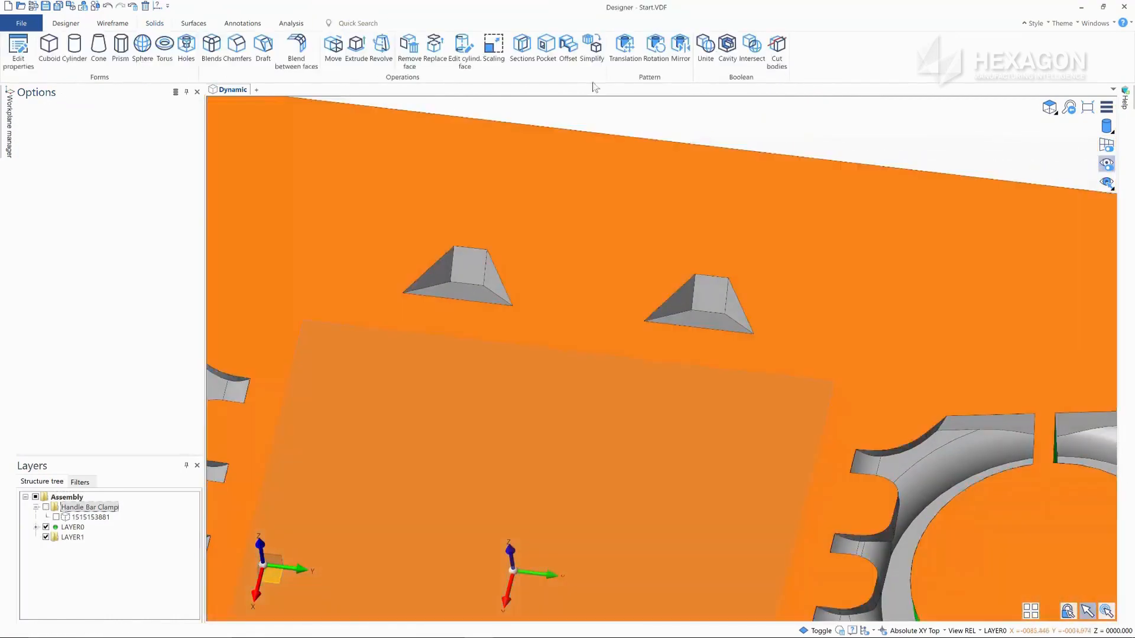
- Extrude the inner side face of one wedge-shaped pocket 37.6 towards the other to join them into one long pocket
click(440, 276)
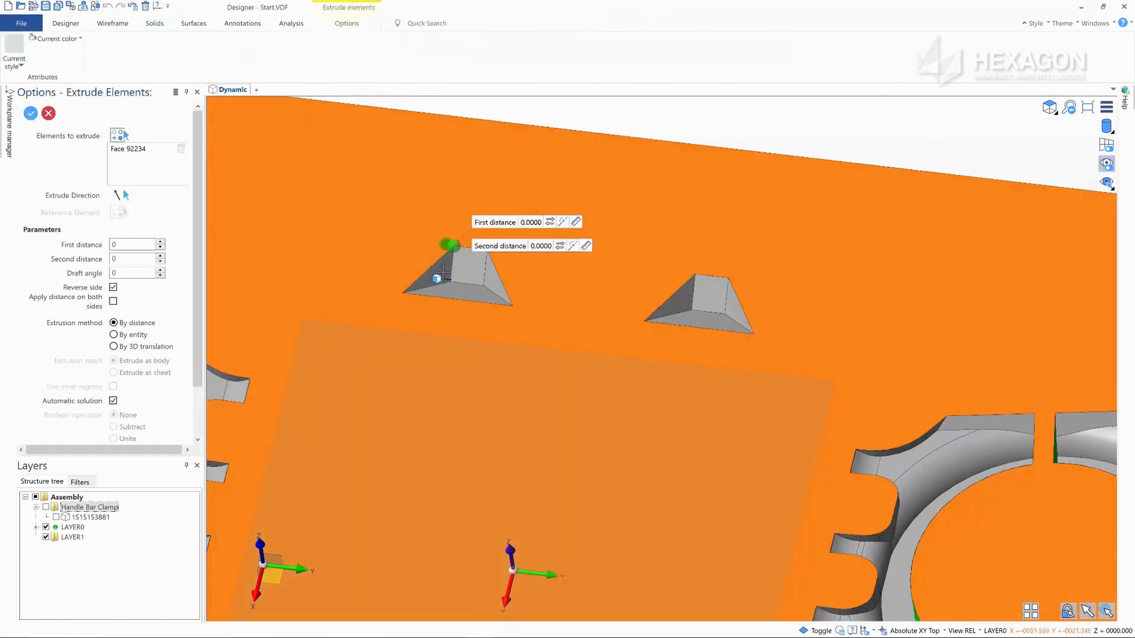
click(125, 195)
click(463, 306)
drag(468, 249, 718, 278)
right_click(714, 314)
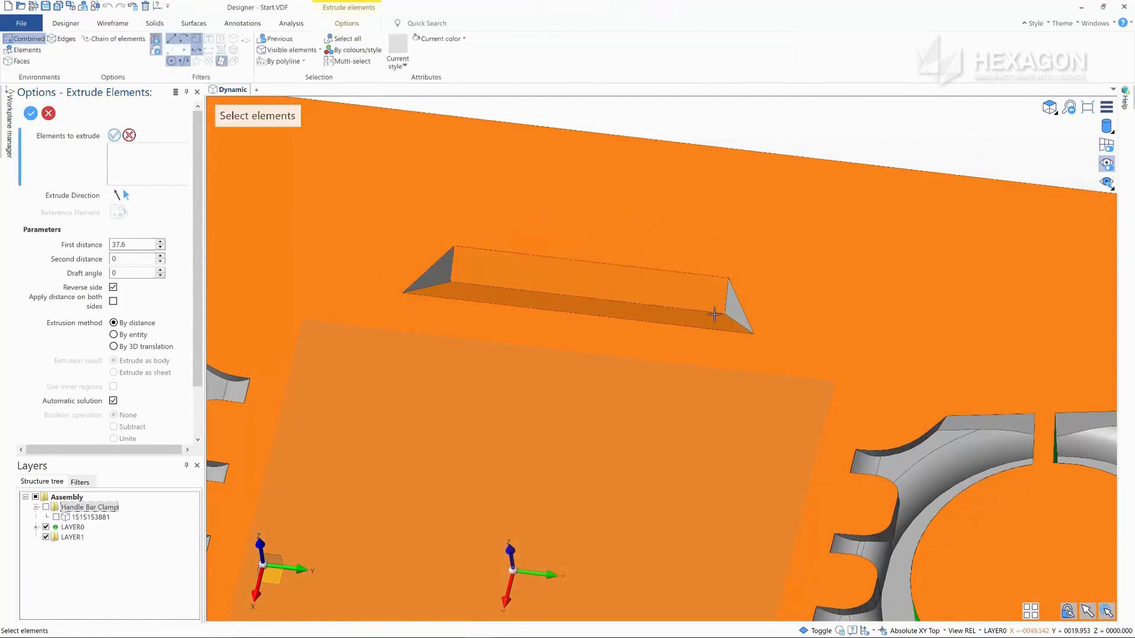
right_click(715, 312)
- Close the split gap in each ring-shaped cavity by replacing its side faces with adjoining surfaces
scroll(922, 107, down, 3)
middle_drag(722, 283, 904, 155)
click(435, 50)
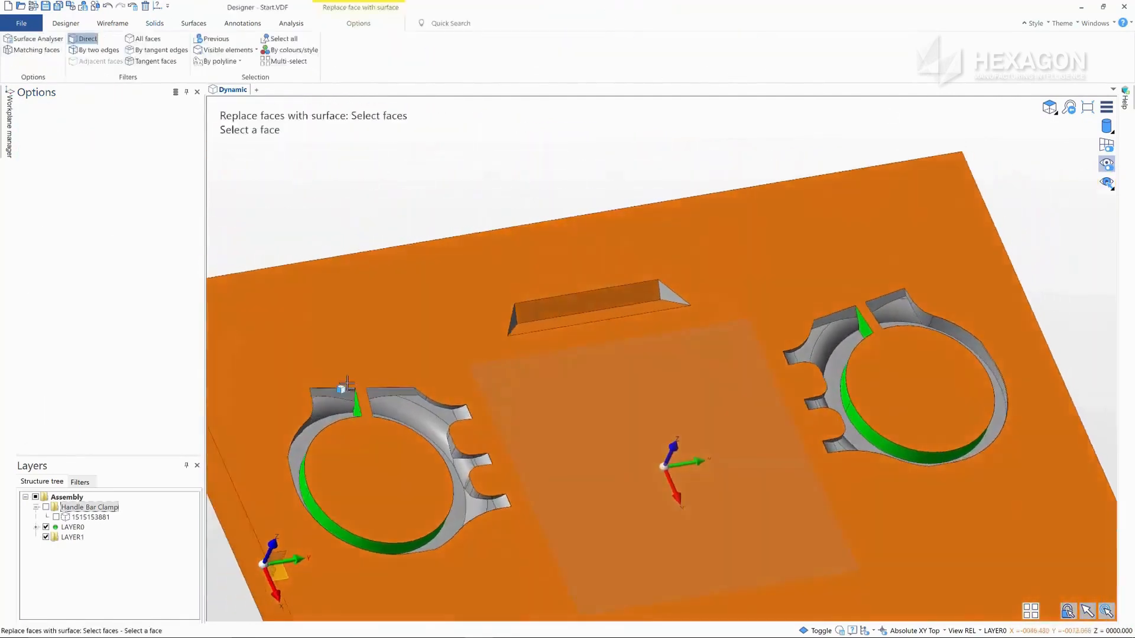
middle_drag(911, 367, 835, 362)
click(871, 383)
right_click(871, 383)
click(836, 360)
middle_drag(780, 394, 813, 408)
right_click(798, 402)
- Subtract a cuboid from the plate between the inner ends of the two ring-shaped cavities, forming a rectangular central pocket
click(49, 47)
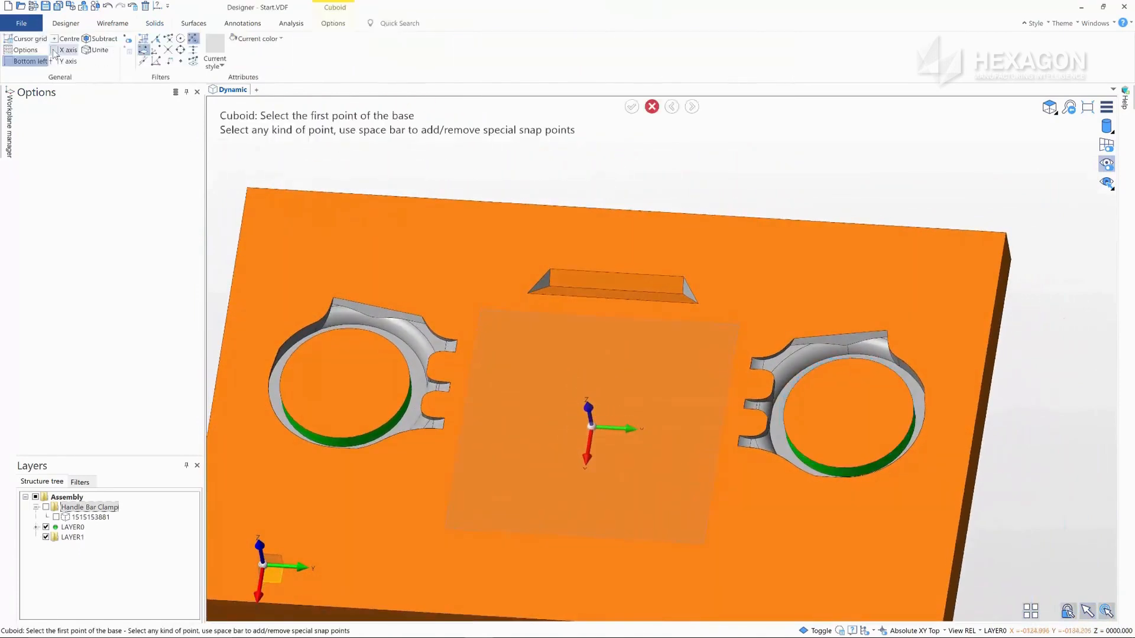
click(459, 342)
click(748, 443)
click(794, 447)
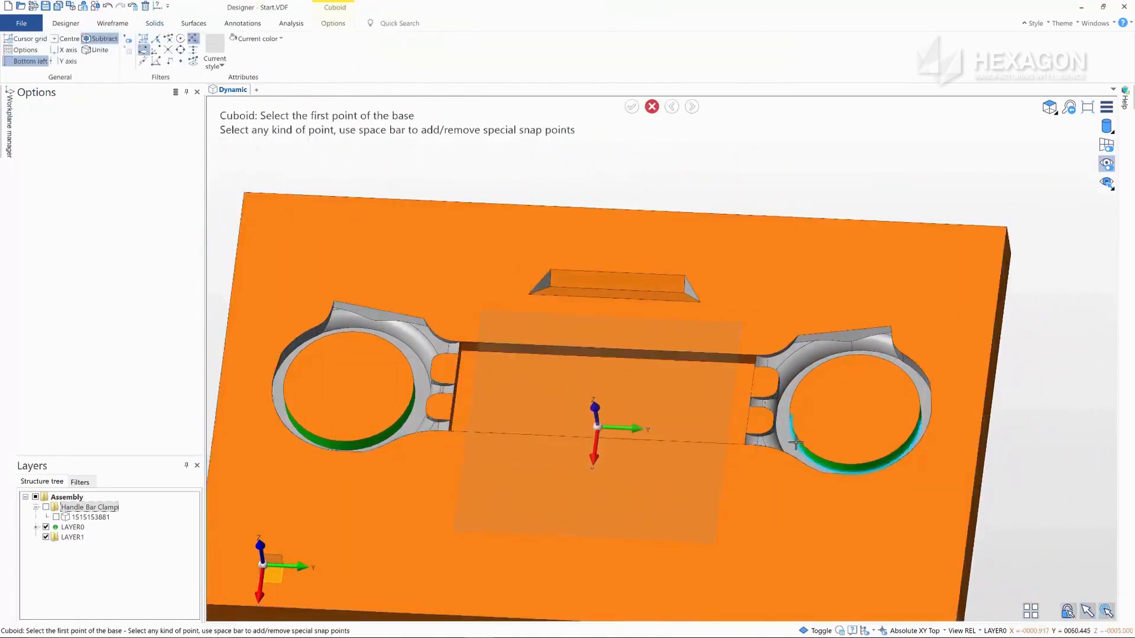
middle_drag(794, 446, 821, 444)
right_click(821, 445)
- Move the circular island faces inside both ring cavities down through the plate to open two through holes
click(336, 50)
click(122, 183)
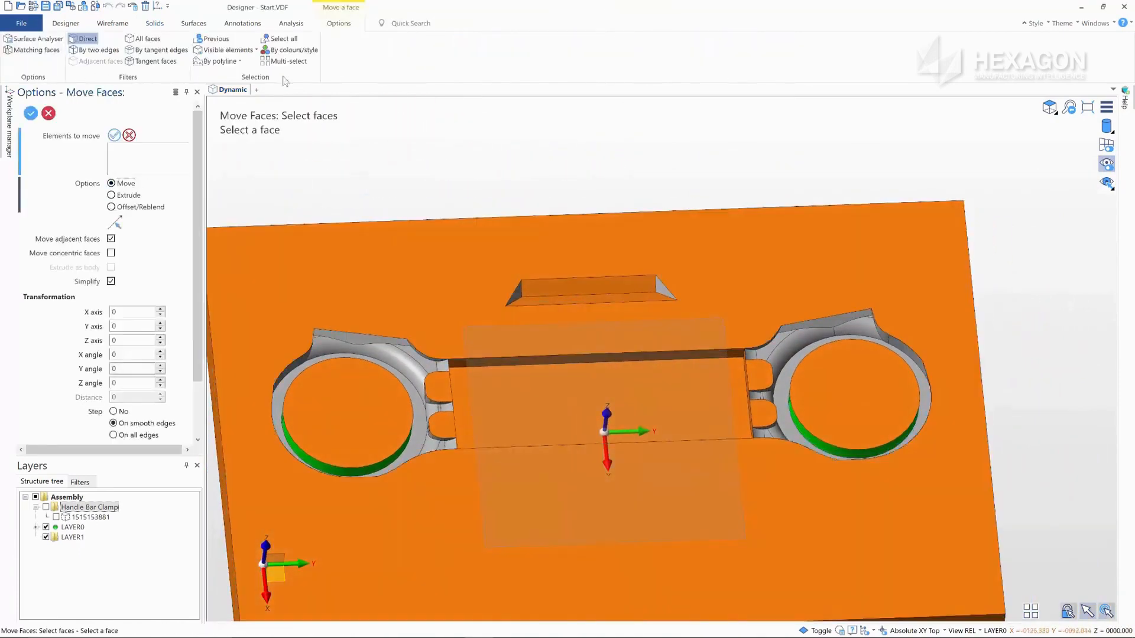
click(288, 62)
click(358, 440)
click(847, 408)
right_click(848, 408)
middle_drag(848, 408, 841, 406)
drag(368, 300, 423, 452)
right_click(423, 452)
middle_drag(424, 452, 414, 453)
- Offset the cylindrical walls of both through holes by 1.5 using the Offset/Reblend option
click(393, 278)
click(864, 361)
click(133, 208)
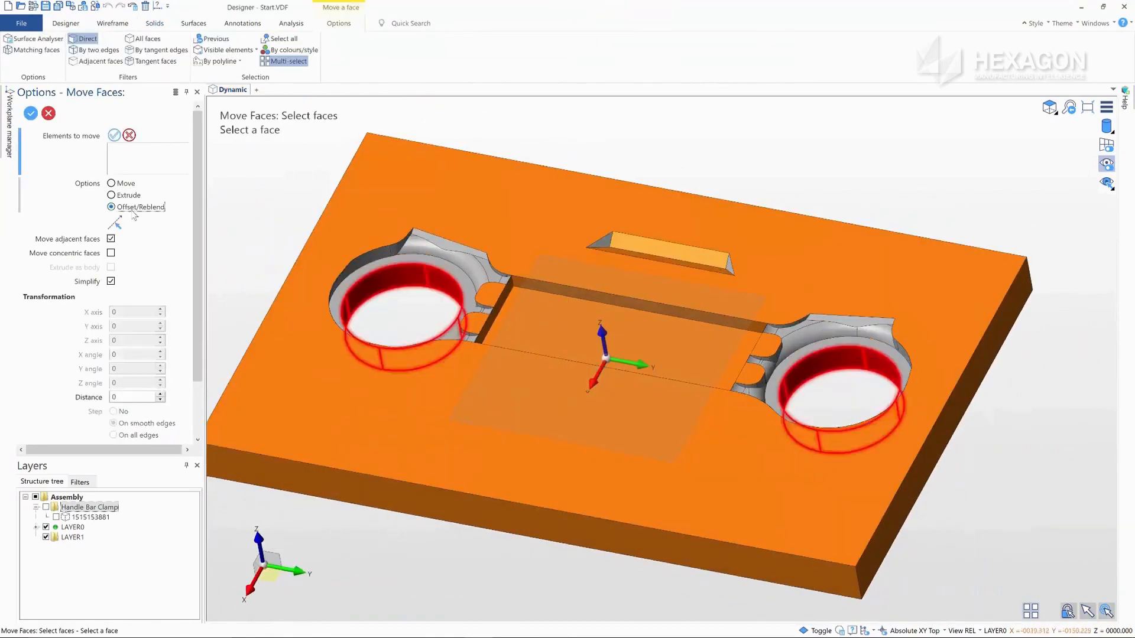
right_click(265, 219)
text(1.5)
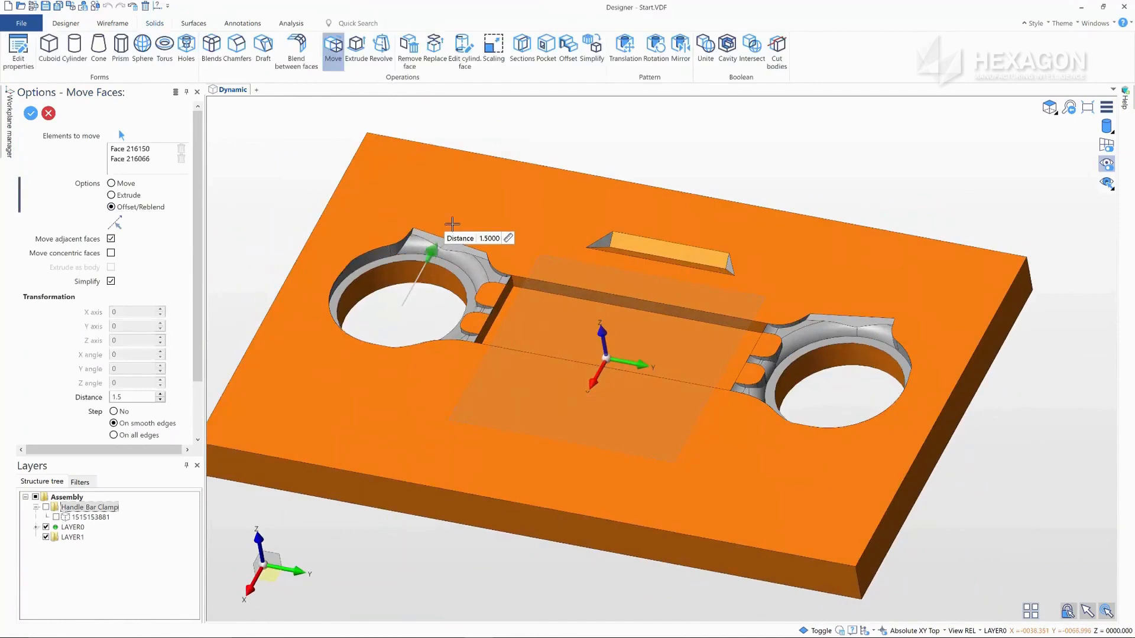
key(Return)
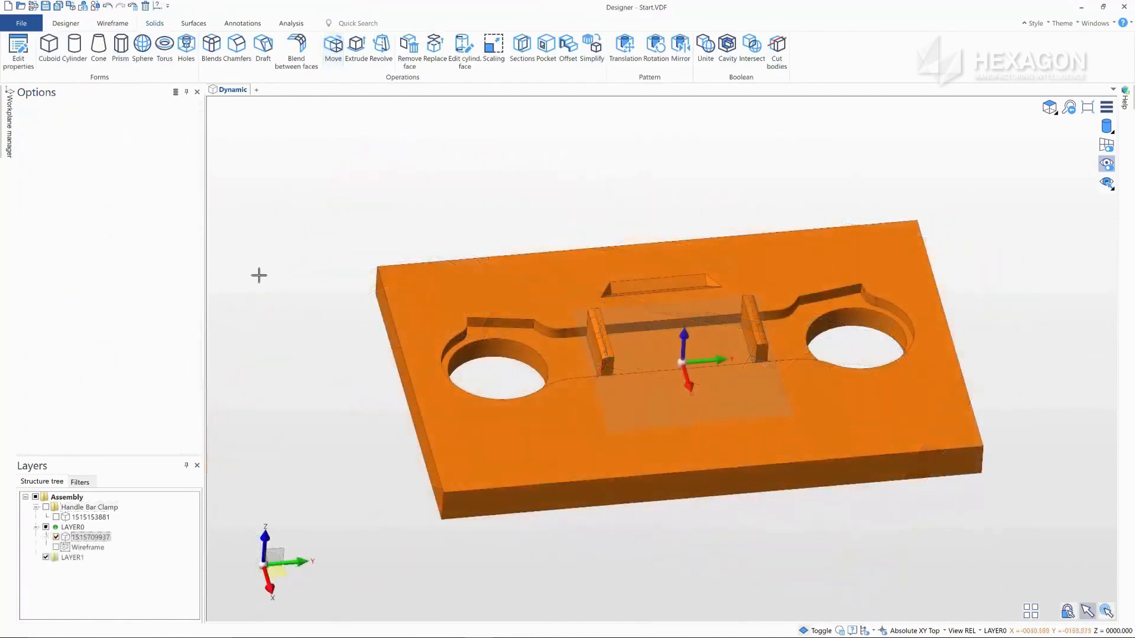
- Show the Handle Bar Clamp layer and insert the Clamp file, using the plate's origin as the destination point
click(46, 507)
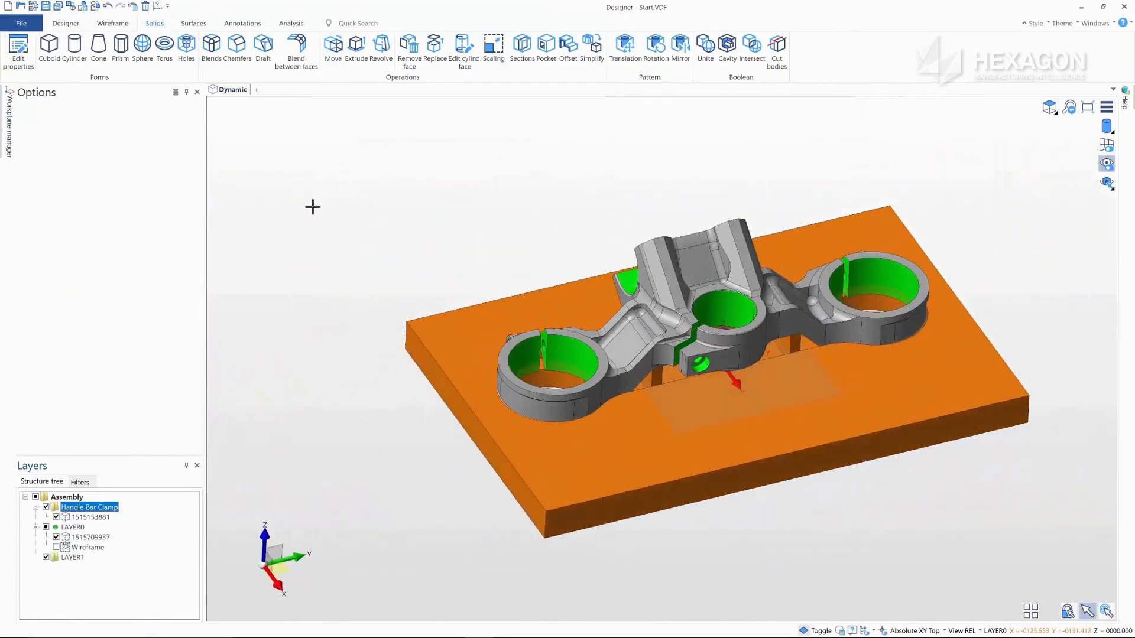
click(24, 24)
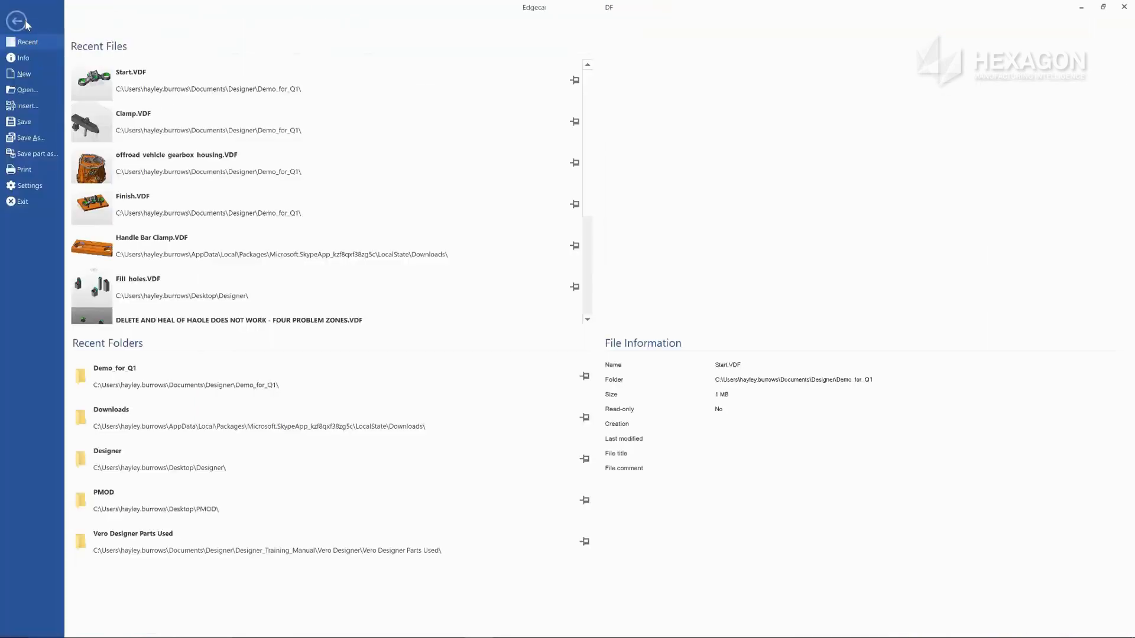
click(27, 108)
double_click(315, 286)
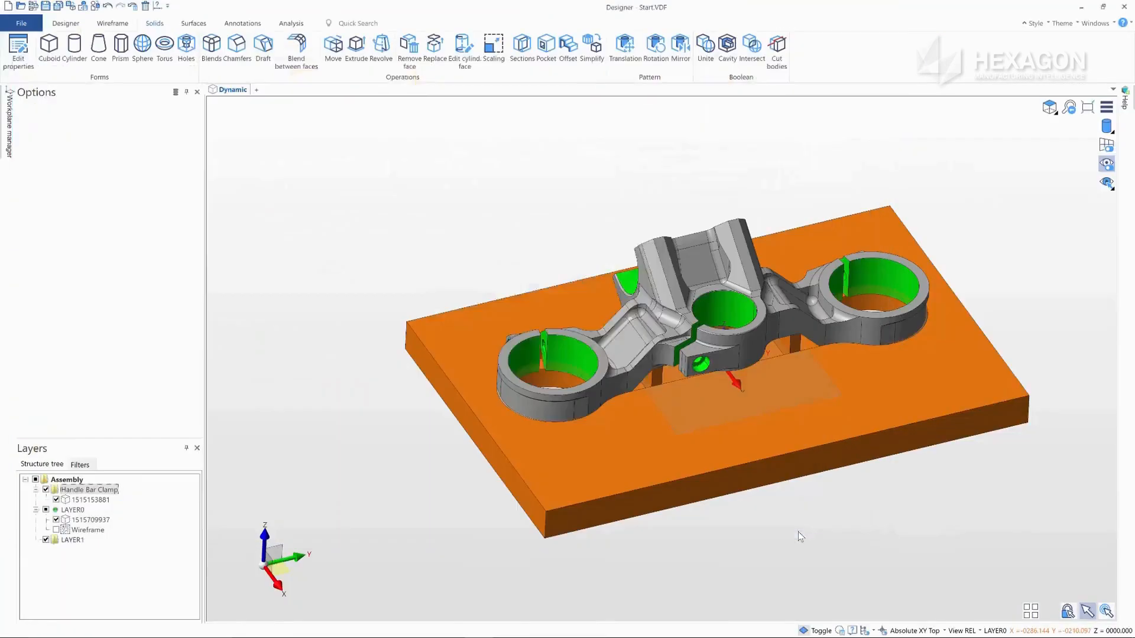
click(725, 367)
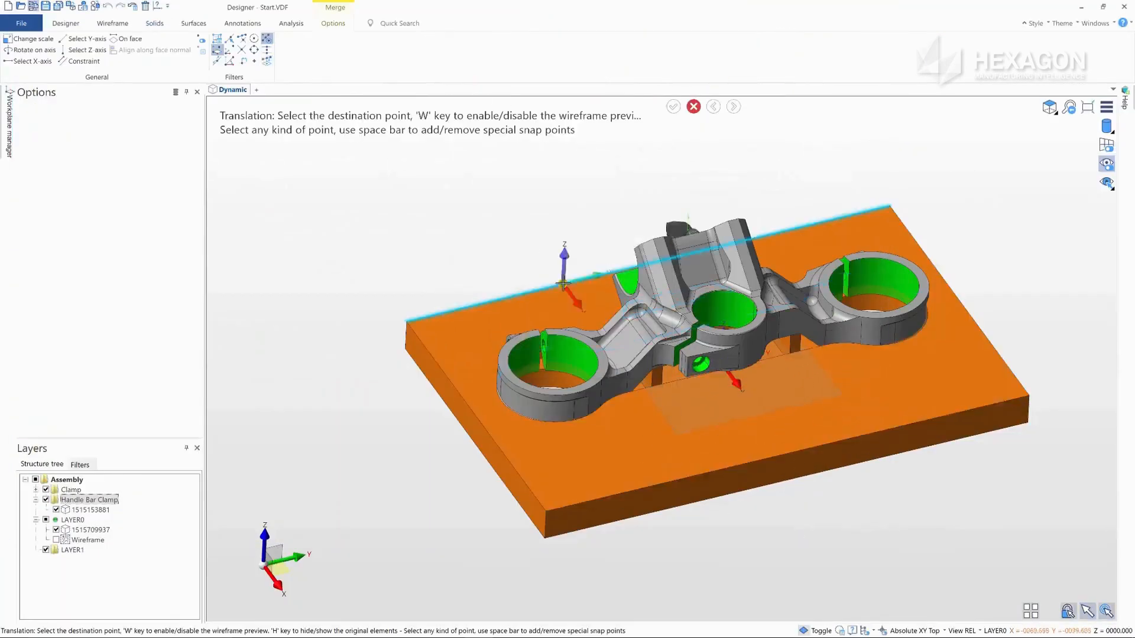
- Move the inserted clamp by an incremental translation of about -17 in X and 5 in Y, bringing its tip onto the handlebar clamp's arm
middle_drag(1038, 480, 1004, 477)
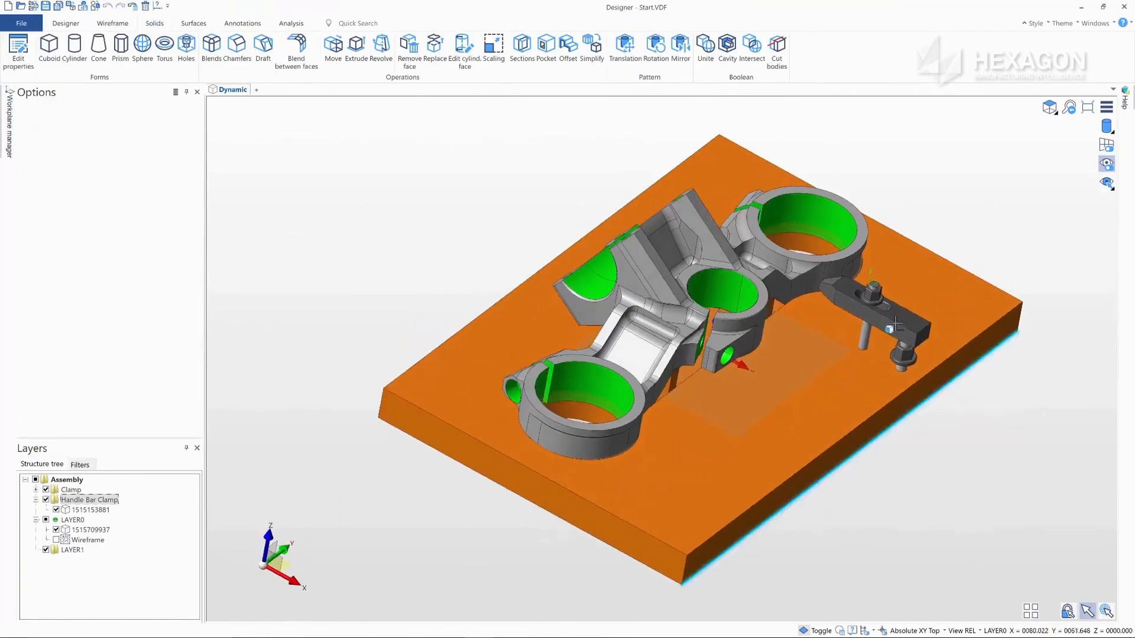
drag(788, 248, 974, 411)
click(1018, 379)
mouse_move(1049, 107)
click(1053, 127)
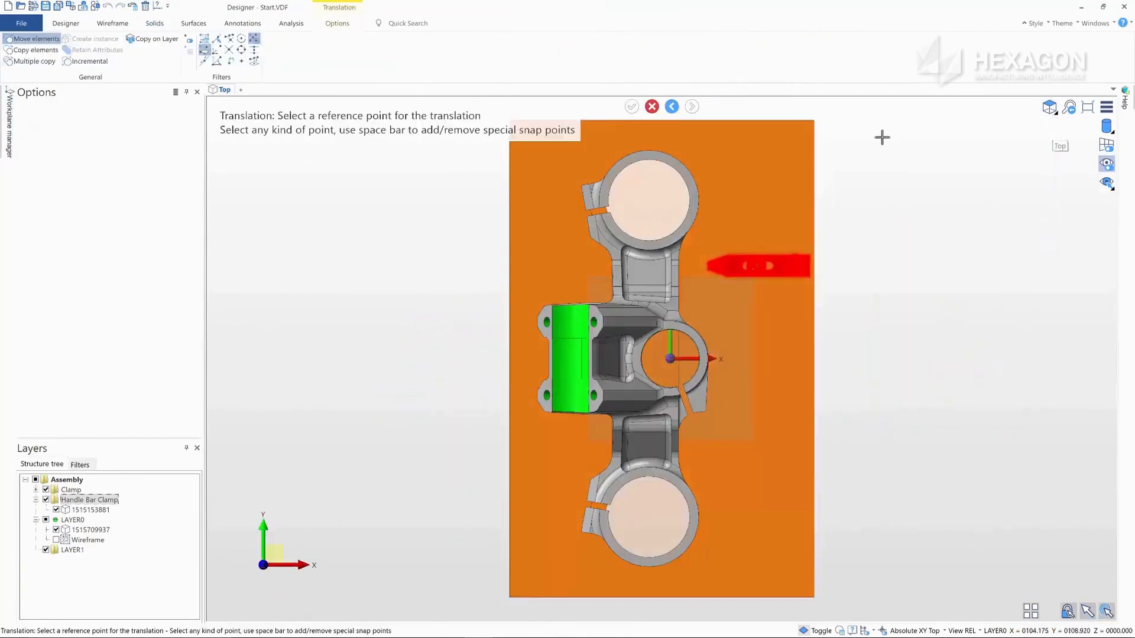
scroll(882, 137, up, 1)
click(88, 62)
scroll(831, 233, up, 2)
drag(732, 306, 728, 306)
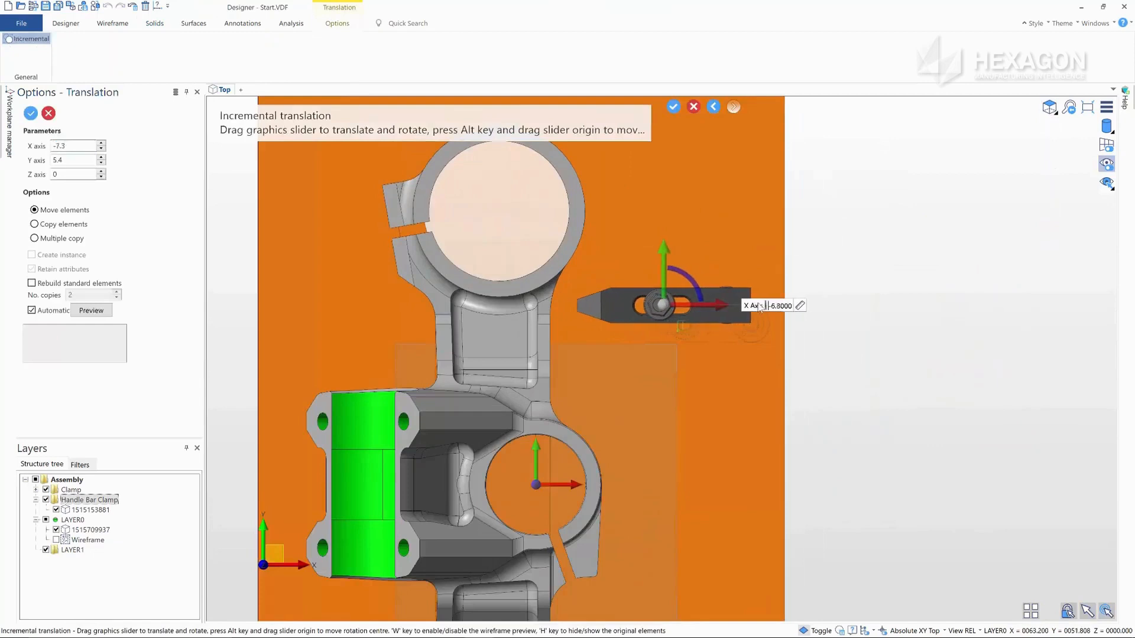
scroll(758, 304, down, 15)
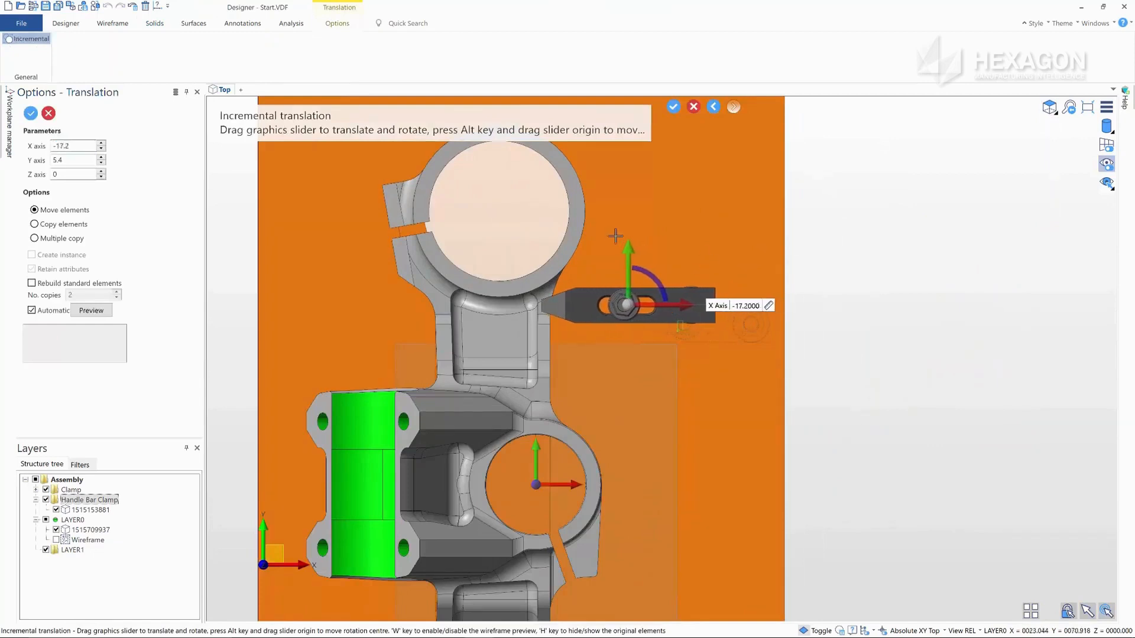
right_click(867, 257)
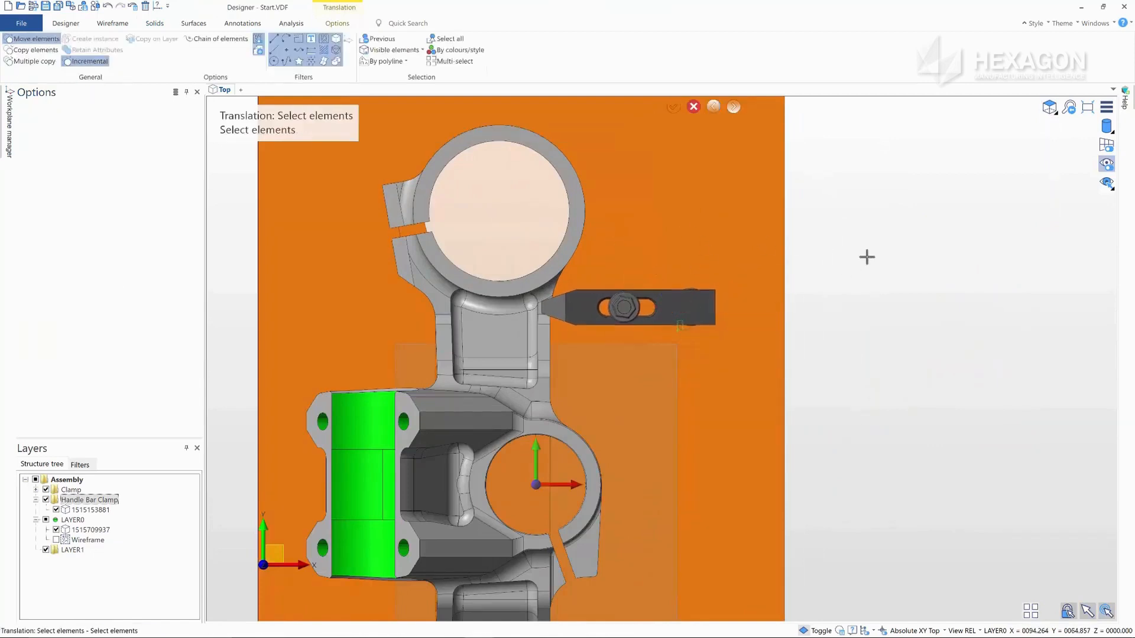
scroll(867, 257, down, 1)
middle_drag(689, 304, 606, 233)
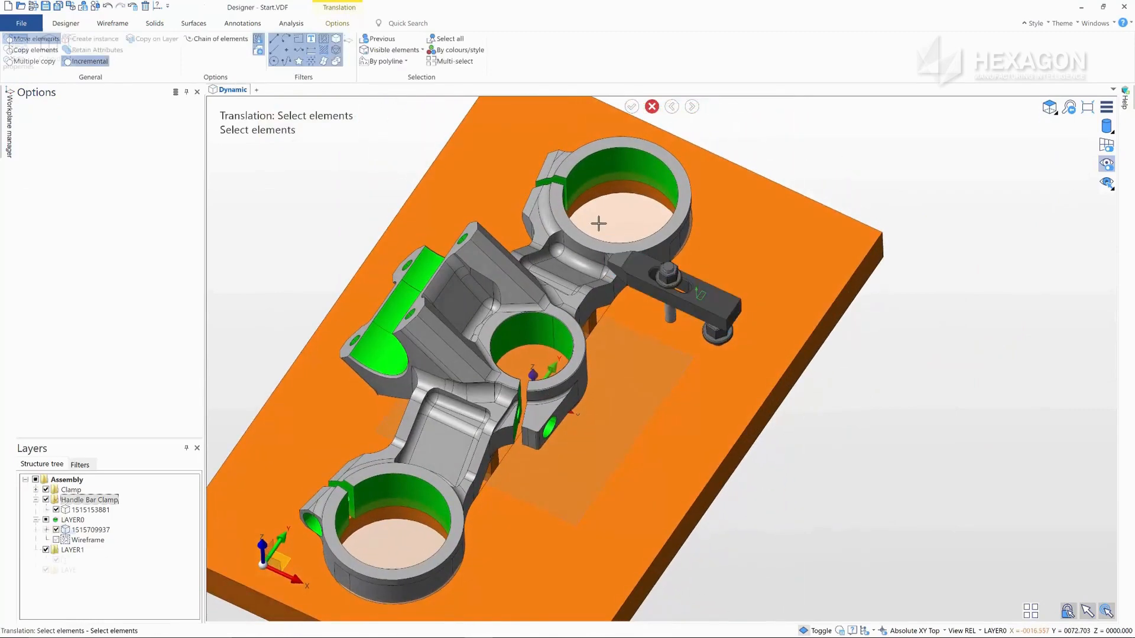